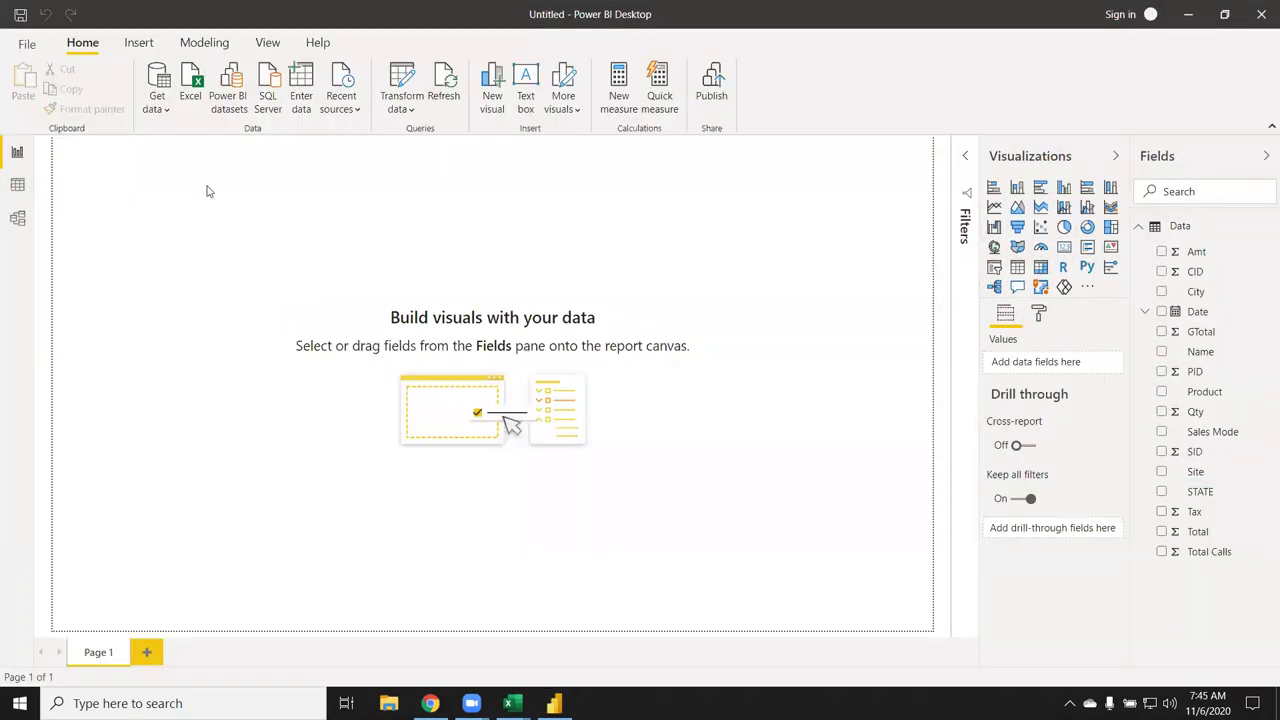
# - Show the Data table's 3,913 sales rows in Data view
pyautogui.click(16, 188)
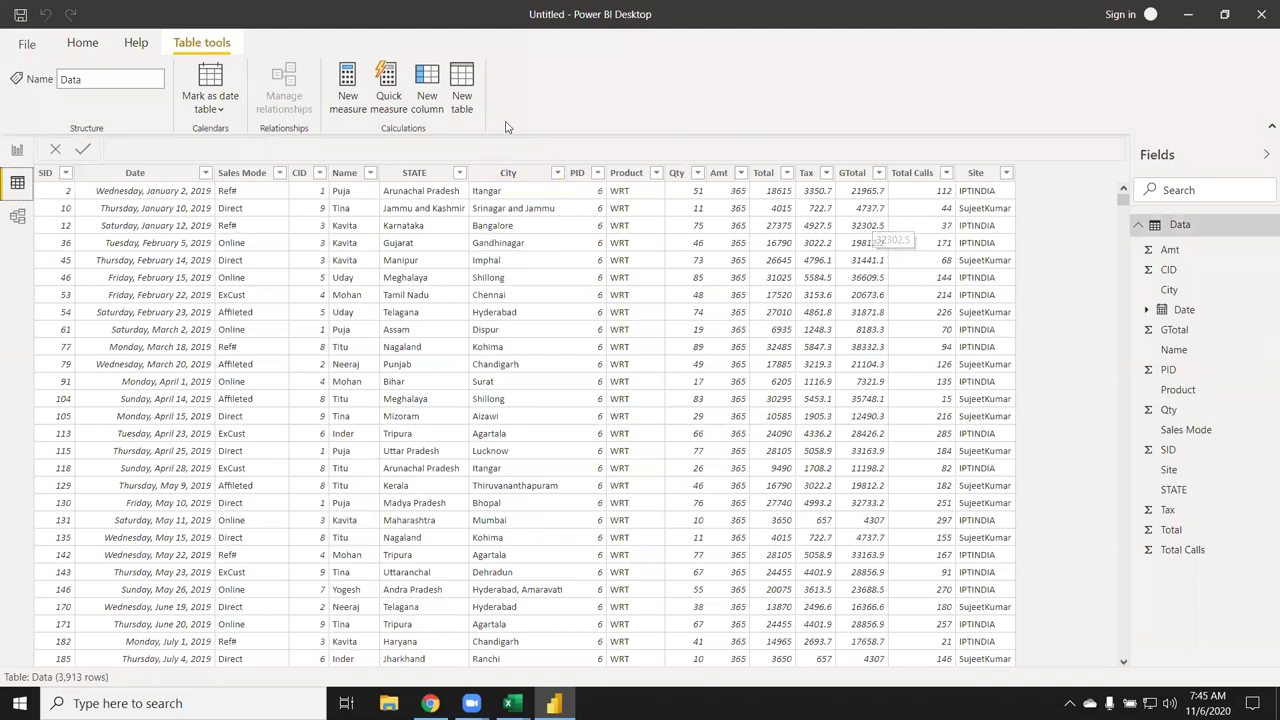
# - Create a calculated table with formula Data = ALL(Data, Data[Name]) and dismiss the duplicate-name error
pyautogui.click(459, 100)
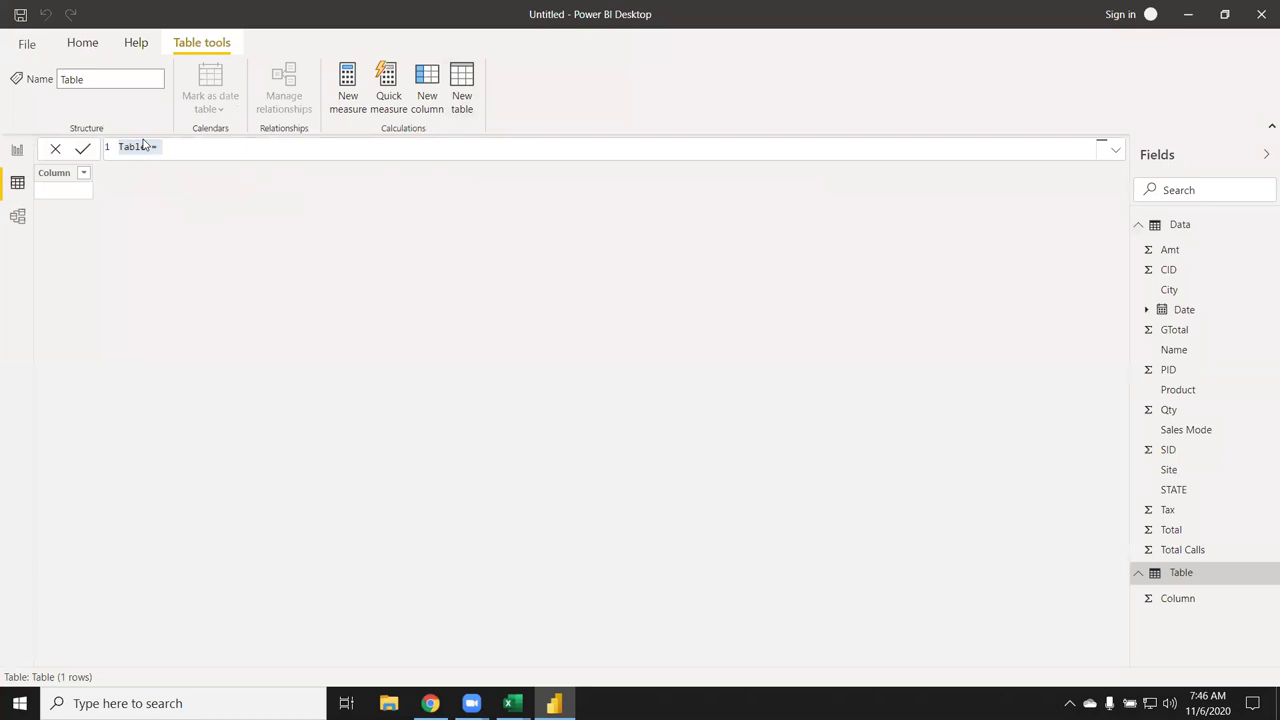
pyautogui.doubleClick(144, 146)
pyautogui.write('Data = ')
pyautogui.write('ALL(')
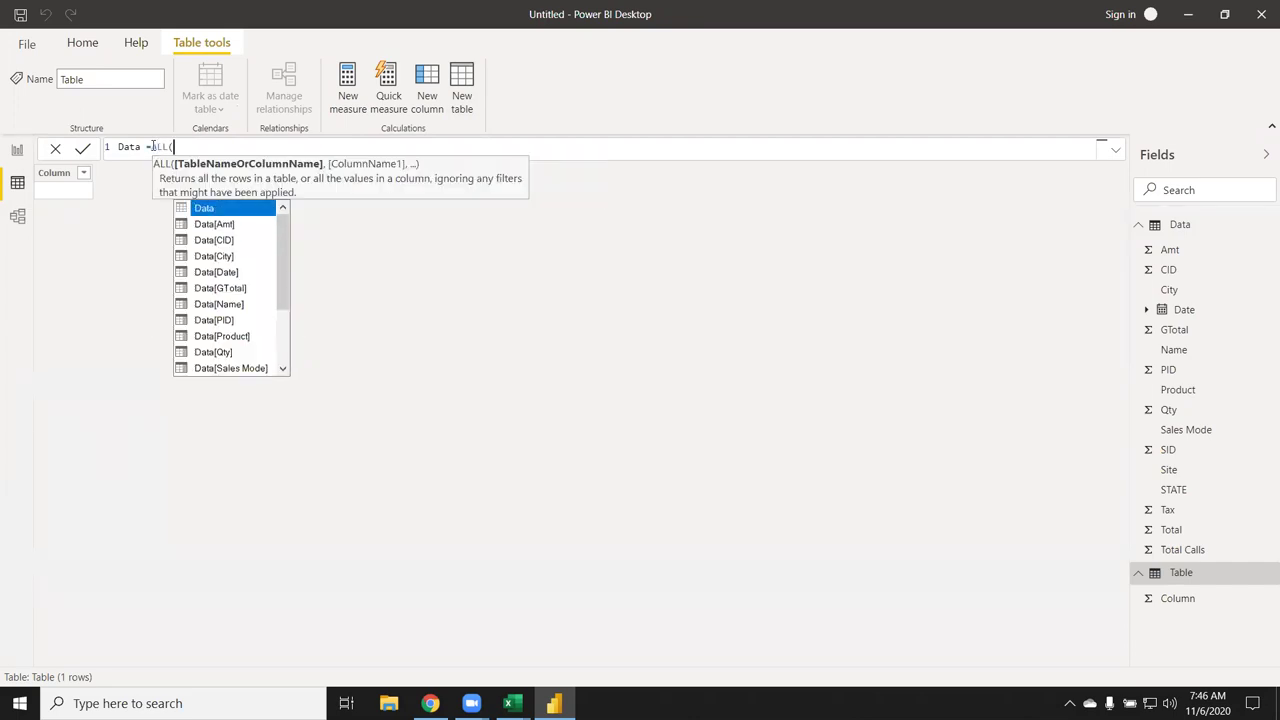
pyautogui.press('Tab')
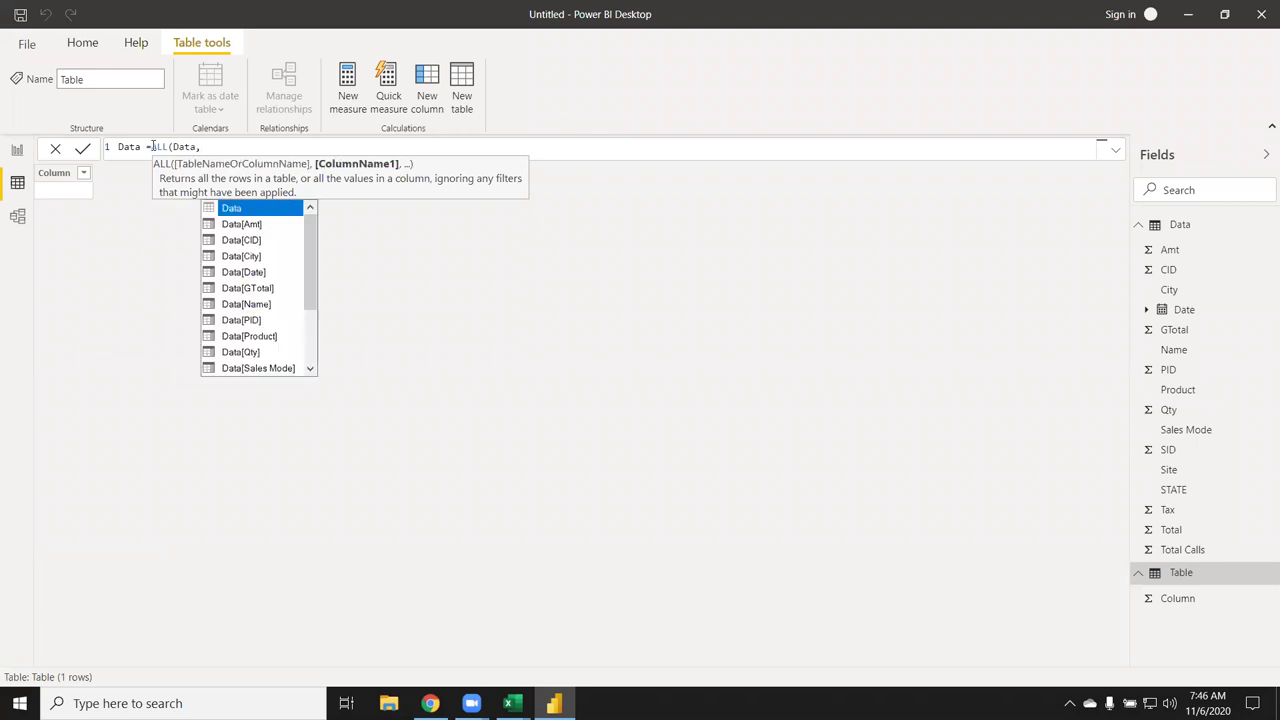
pyautogui.press('Down')
pyautogui.press('Down')
pyautogui.press('Down')
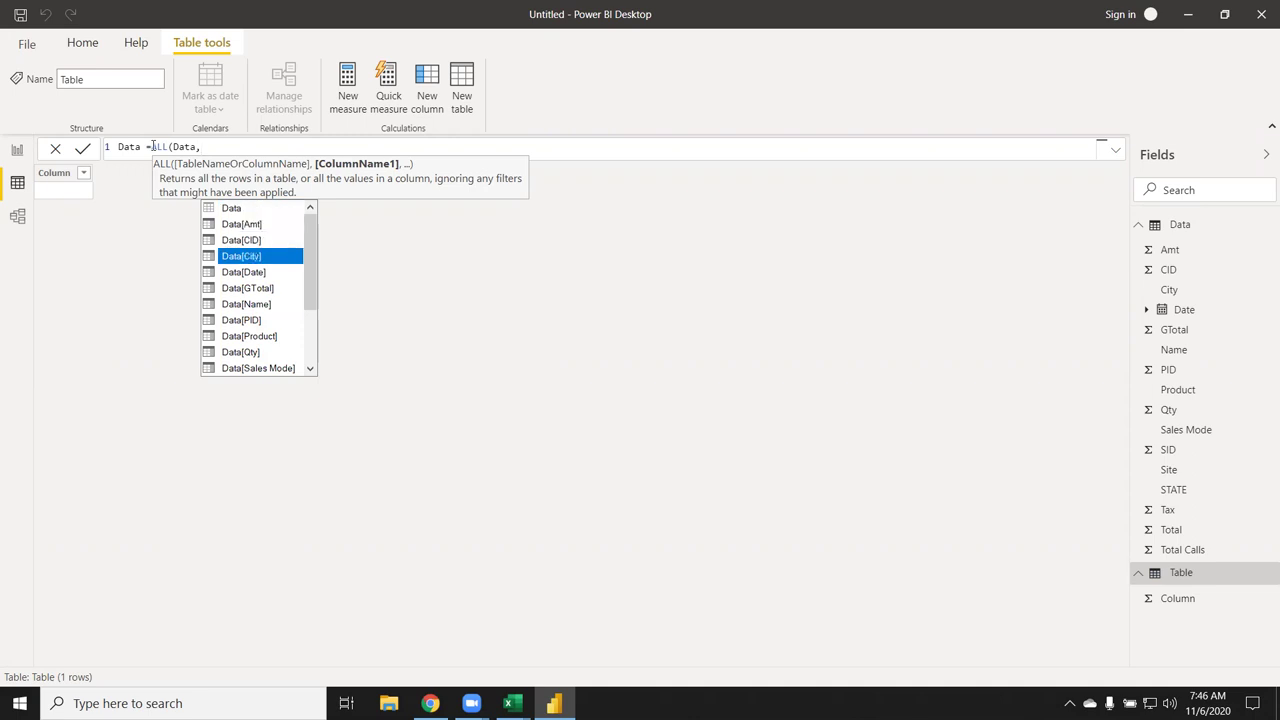
pyautogui.press('Down')
pyautogui.press('Down')
pyautogui.press('Down')
pyautogui.press('Tab')
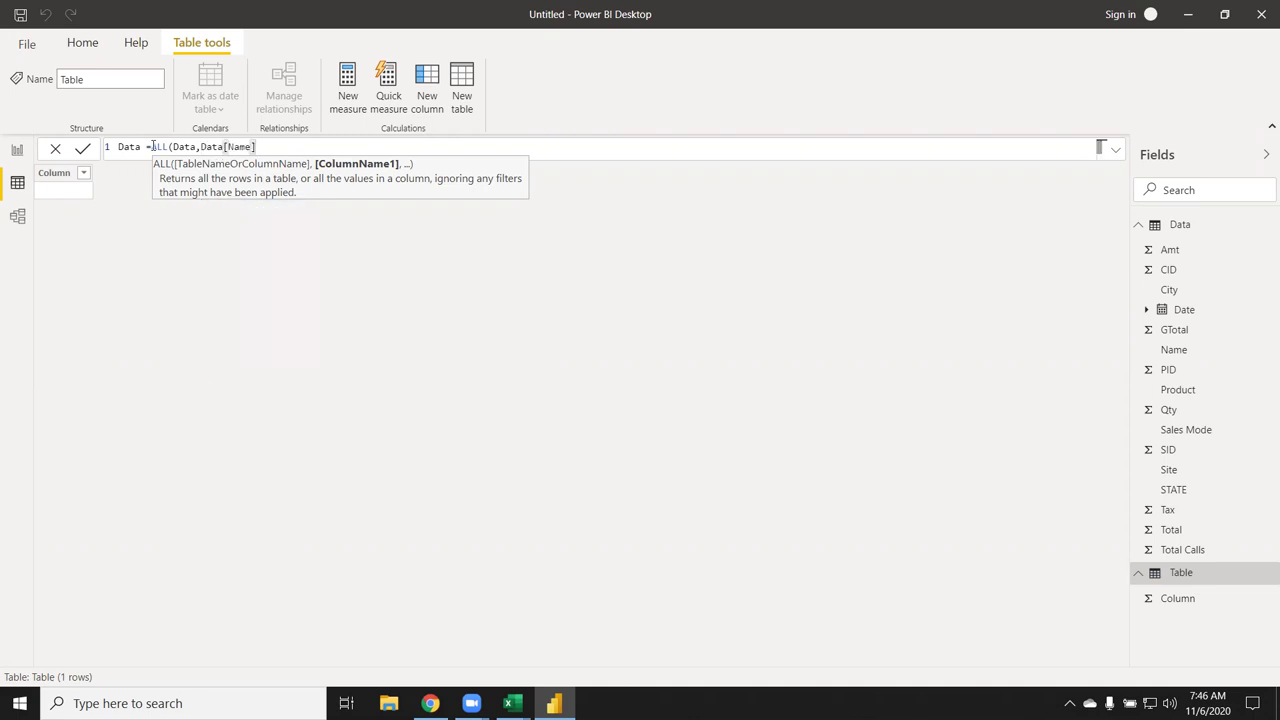
pyautogui.write(')')
pyautogui.press('Return')
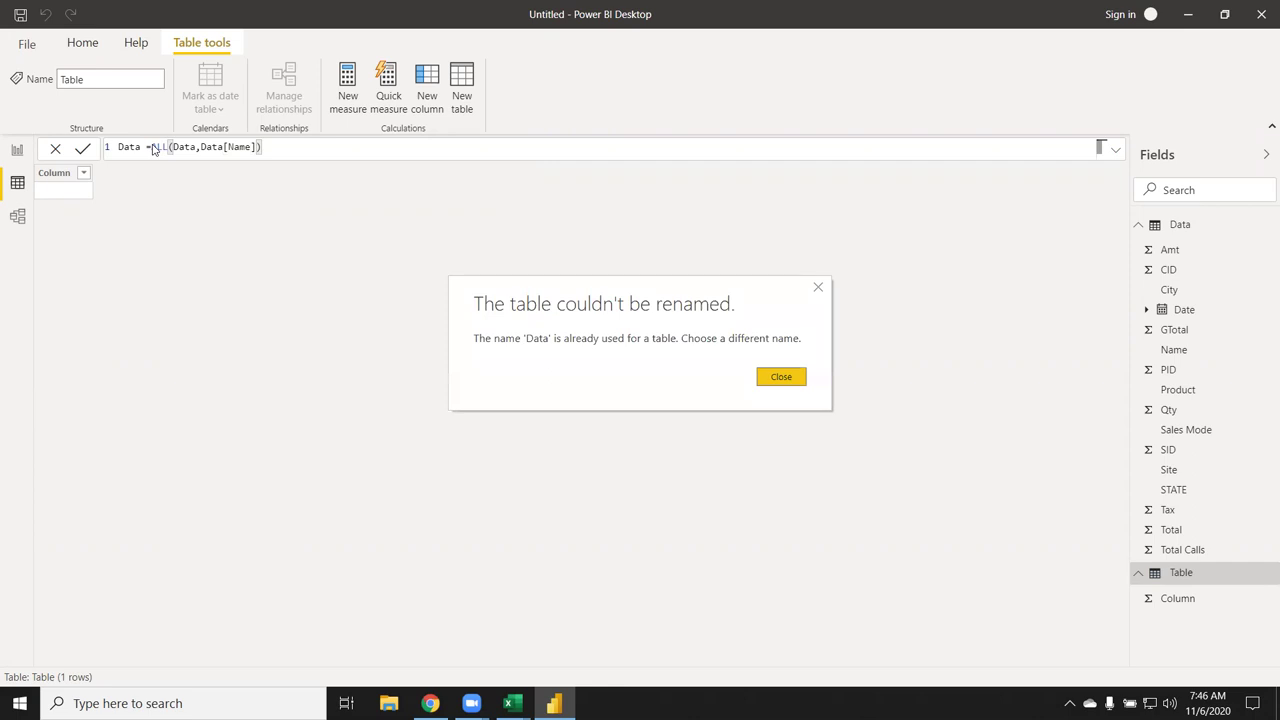
pyautogui.press('Escape')
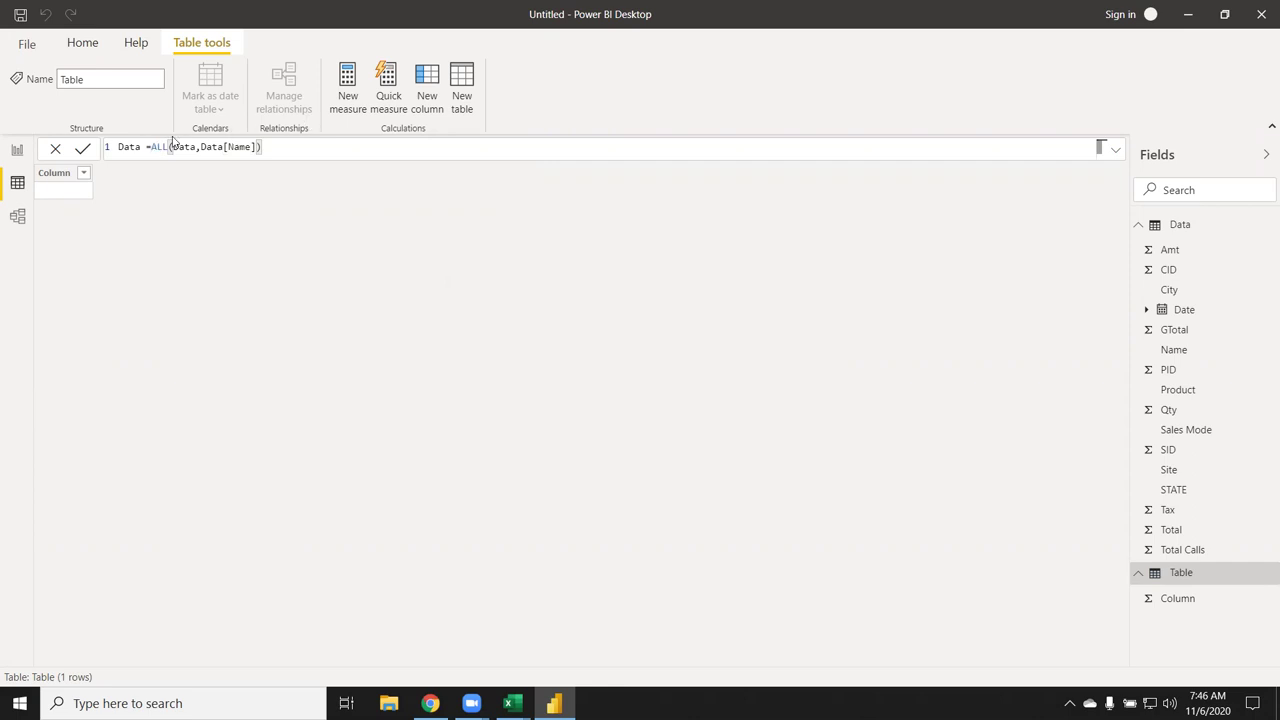
# - Rename the new calculated table to Data1 in its formula
pyautogui.click(137, 147)
pyautogui.write('1')
pyautogui.press('Return')
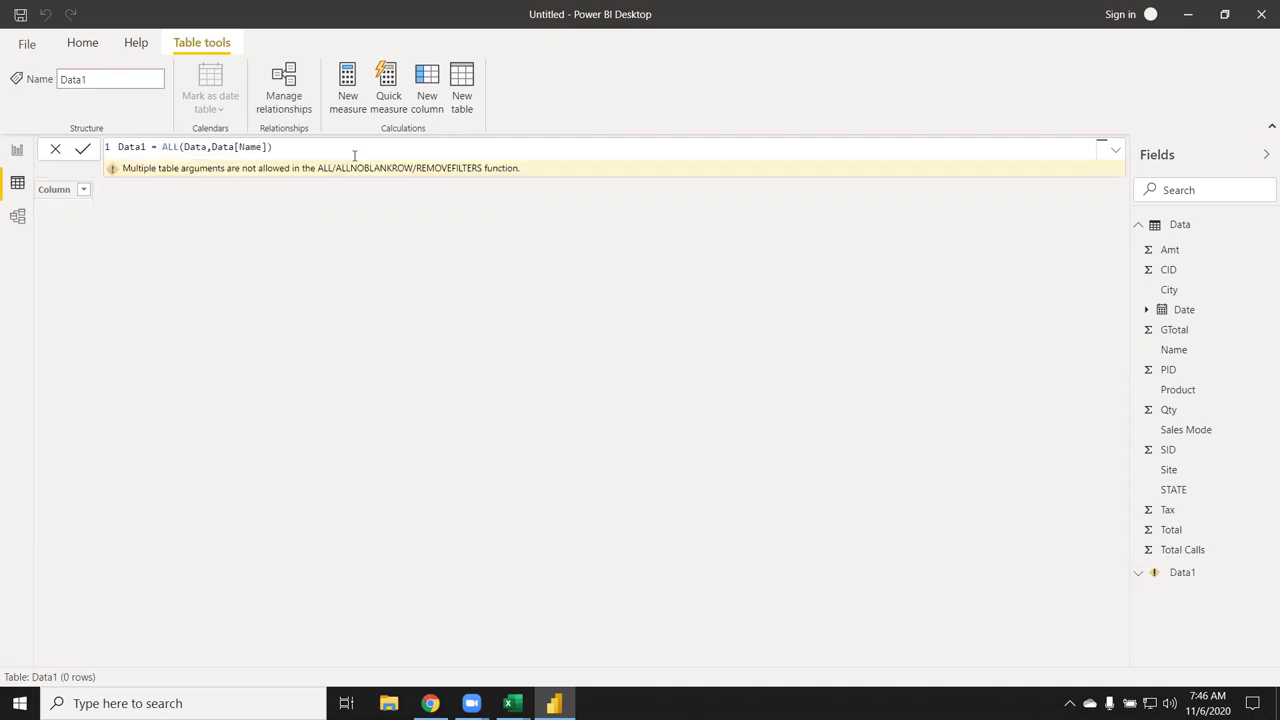
# - Change the formula to ALL(Data[Name]), leaving one Name column of 9 distinct names
pyautogui.press('Left')
pyautogui.press('Left')
pyautogui.press('Right')
pyautogui.press('BackSpace')
pyautogui.press('BackSpace')
pyautogui.press('BackSpace')
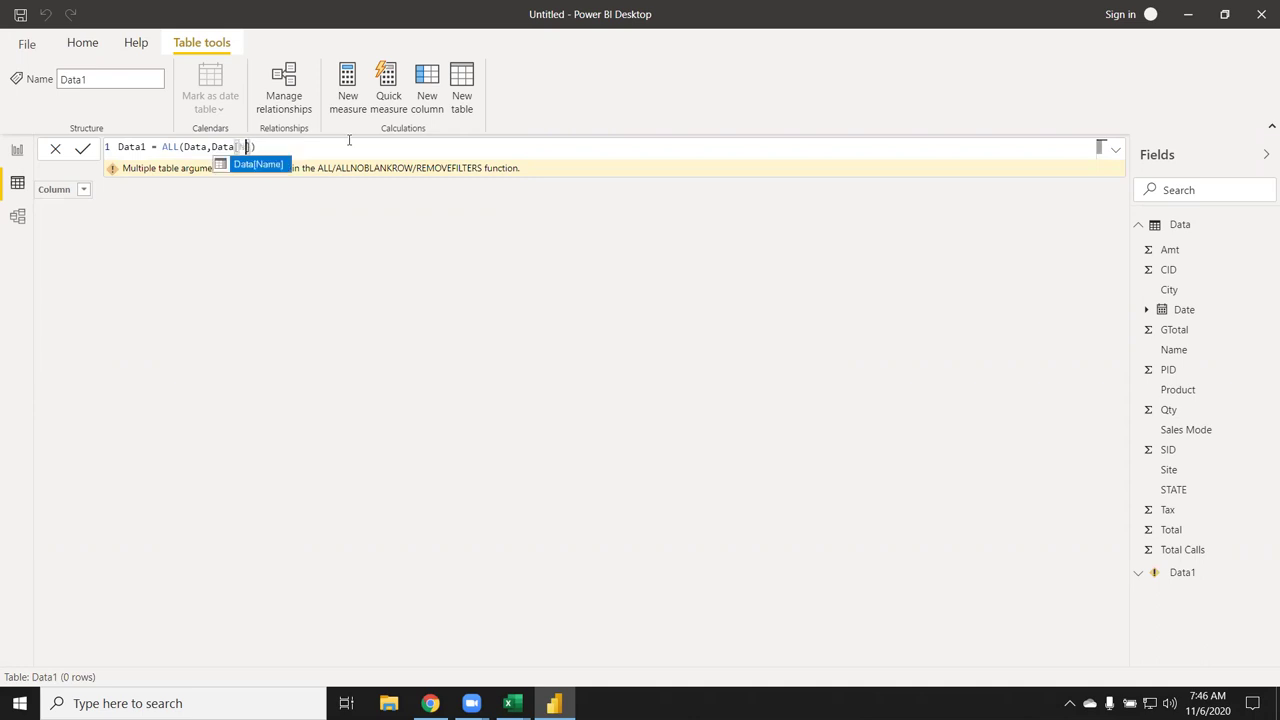
pyautogui.press('BackSpace')
pyautogui.press('BackSpace')
pyautogui.press('BackSpace')
pyautogui.press('BackSpace')
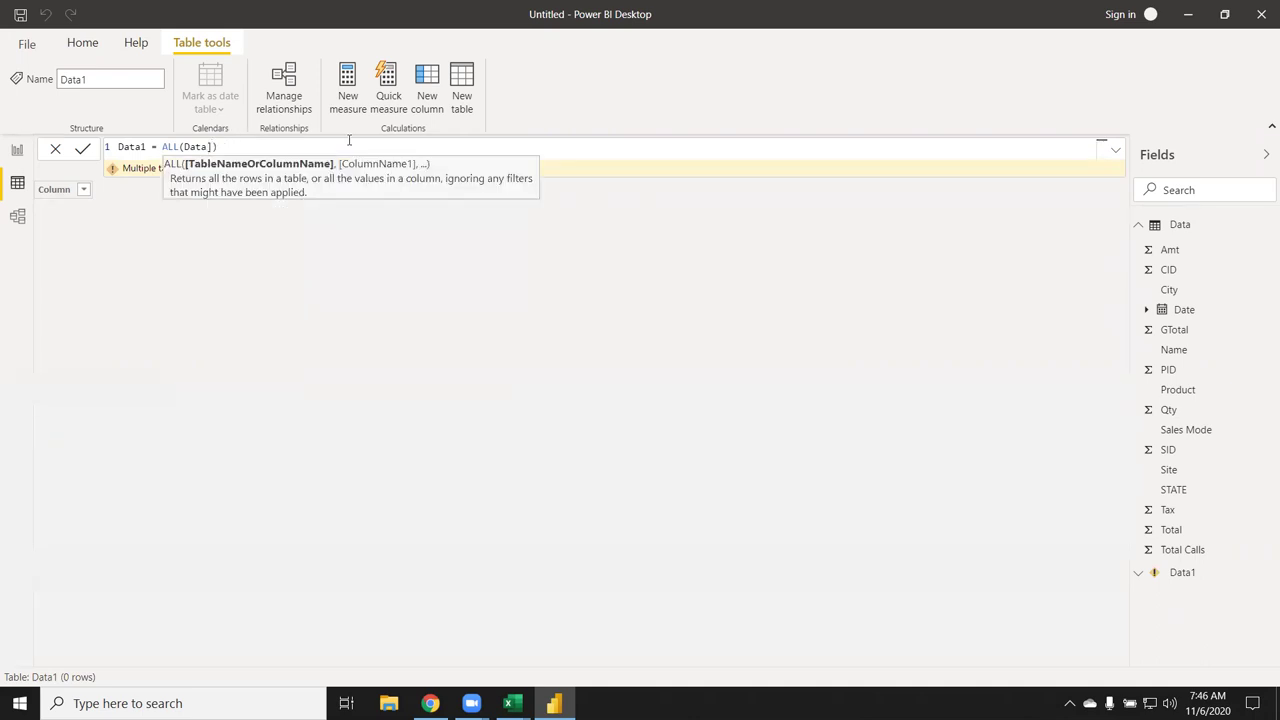
pyautogui.press('End')
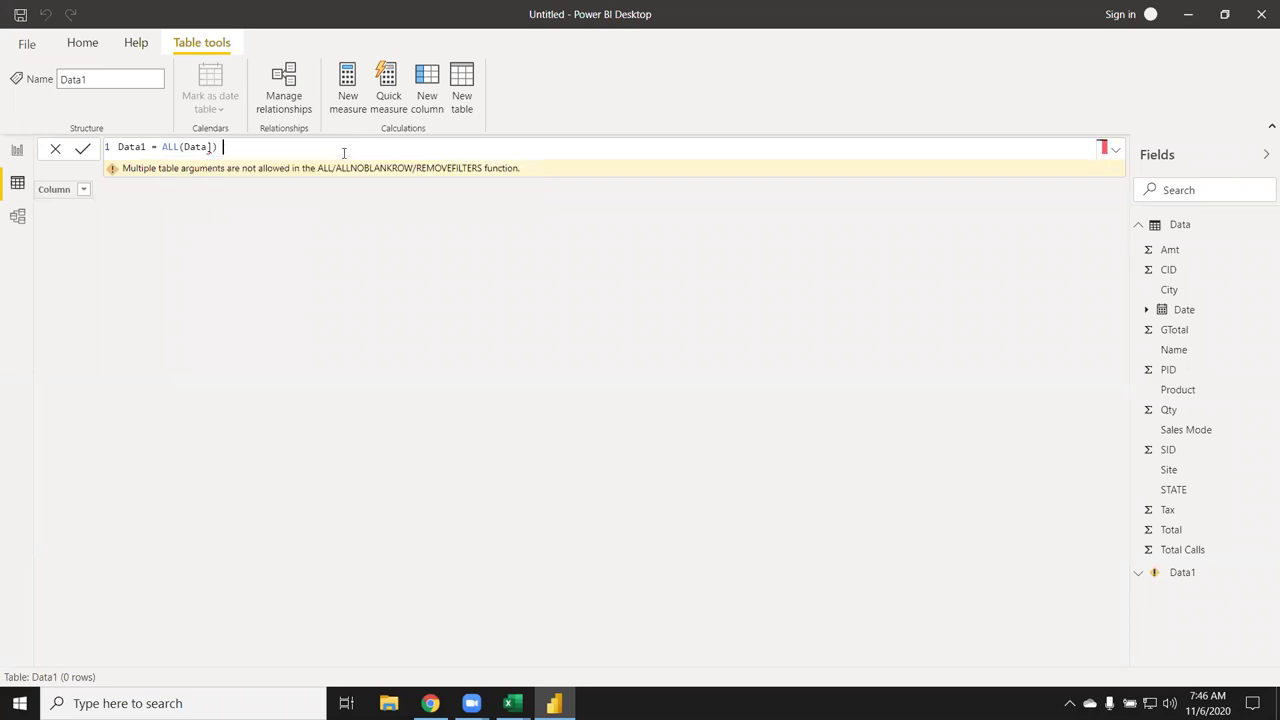
pyautogui.press('BackSpace')
pyautogui.press('Return')
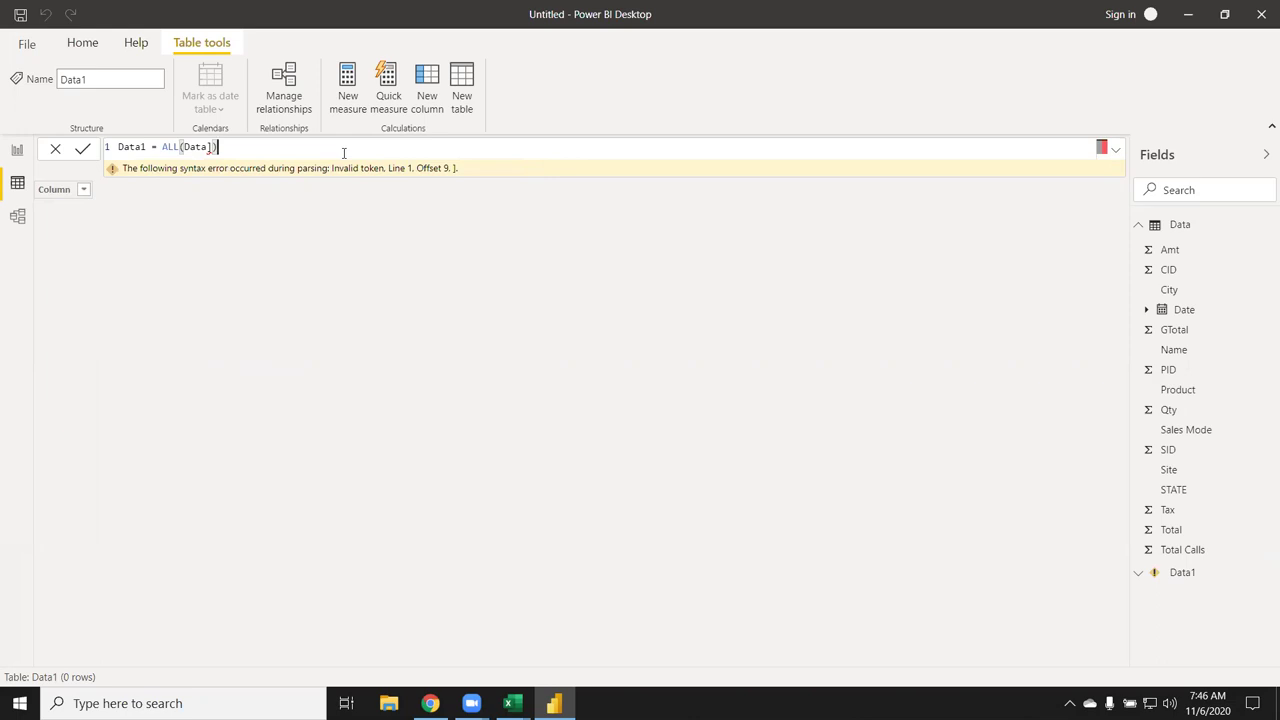
pyautogui.press('BackSpace')
pyautogui.press('BackSpace')
pyautogui.press('BackSpace')
pyautogui.press('BackSpace')
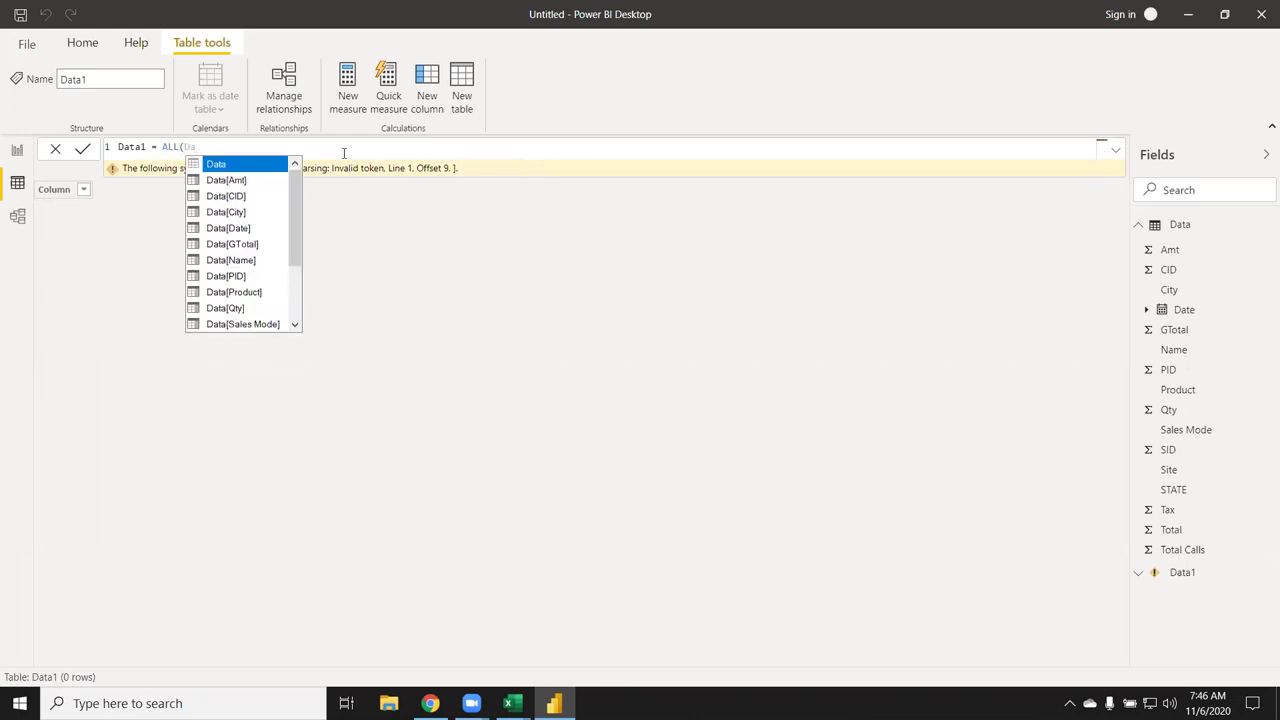
pyautogui.press('Down')
pyautogui.press('Down')
pyautogui.press('Down')
pyautogui.press('Down')
pyautogui.press('Down')
pyautogui.press('Down')
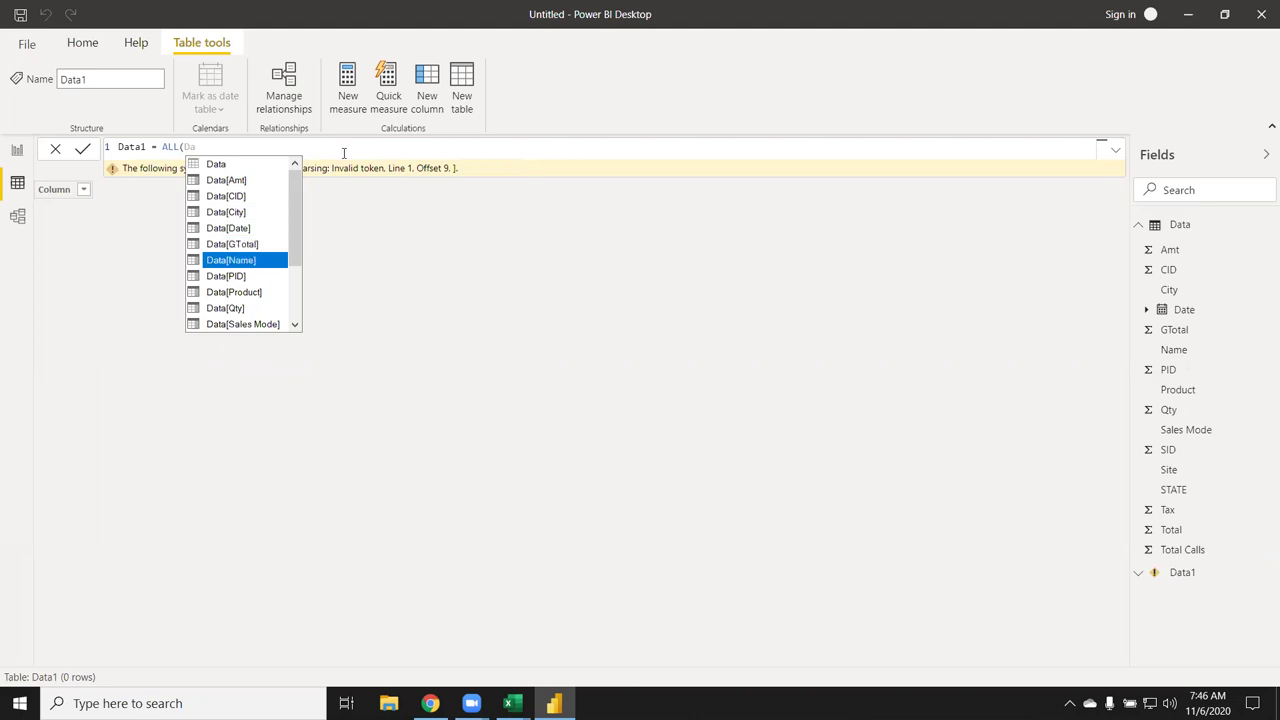
pyautogui.press('Tab')
pyautogui.write(')')
pyautogui.press('Return')
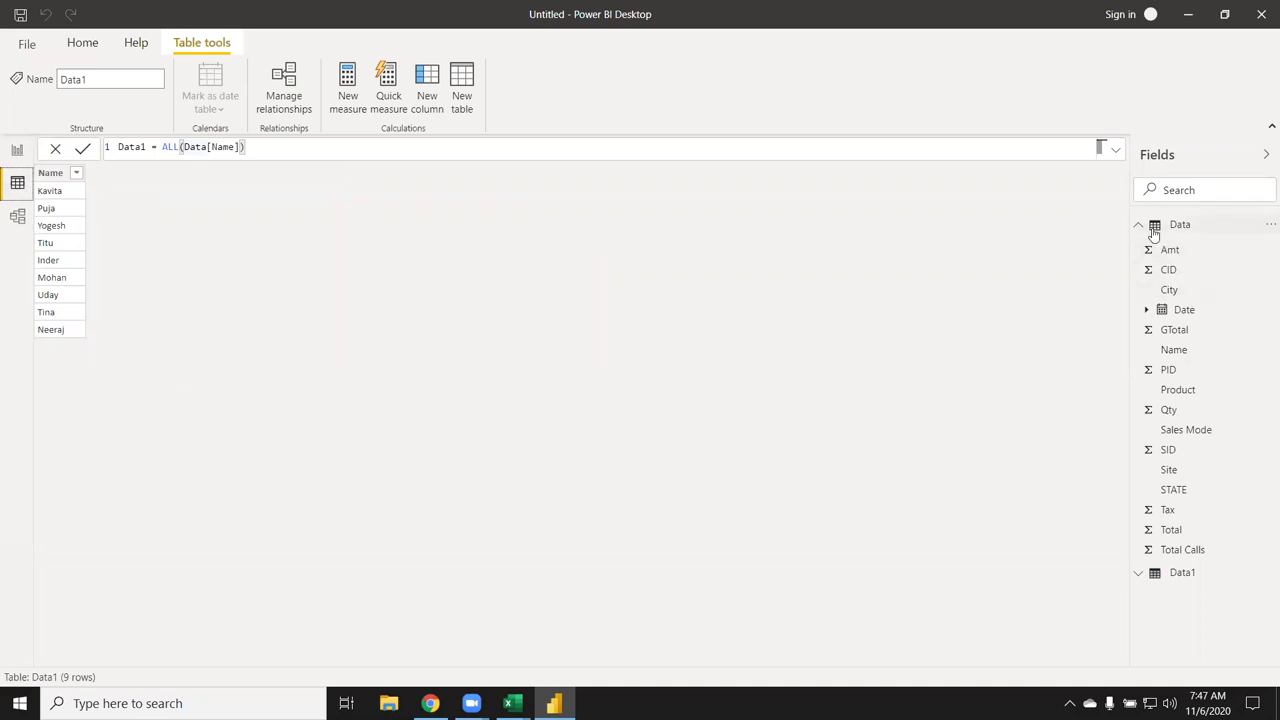
pyautogui.click(1139, 224)
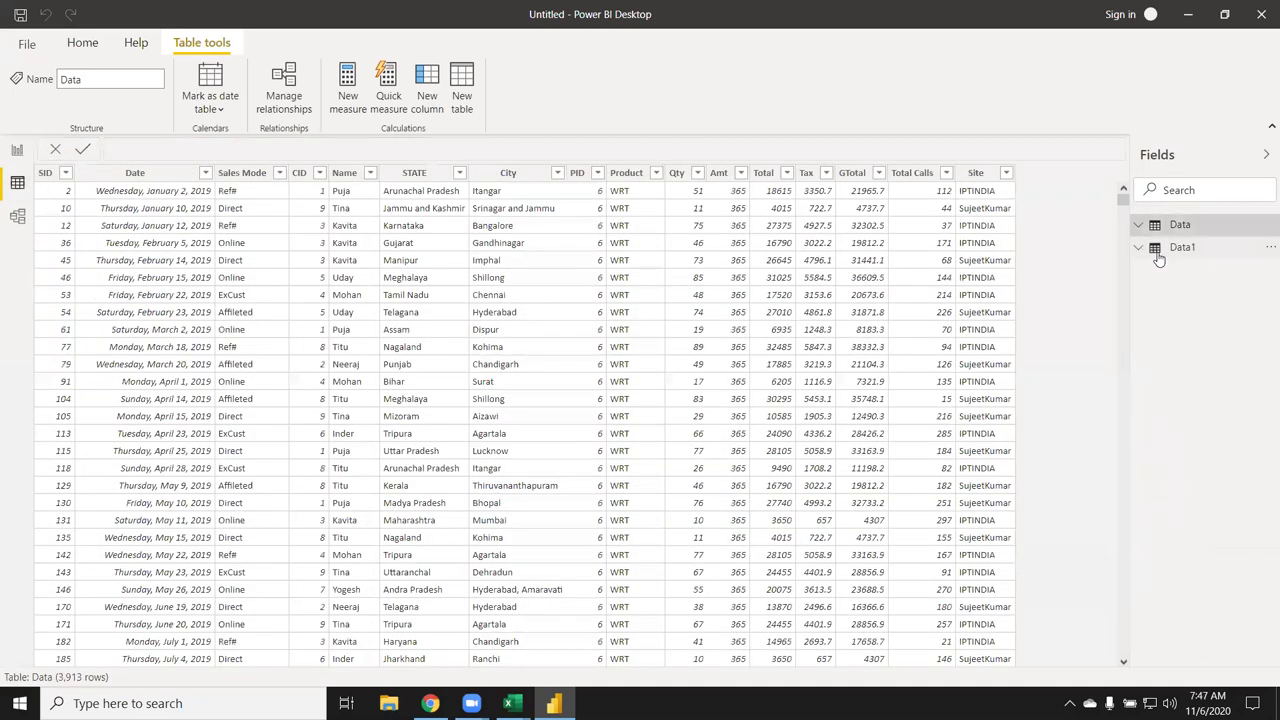
pyautogui.click(1156, 252)
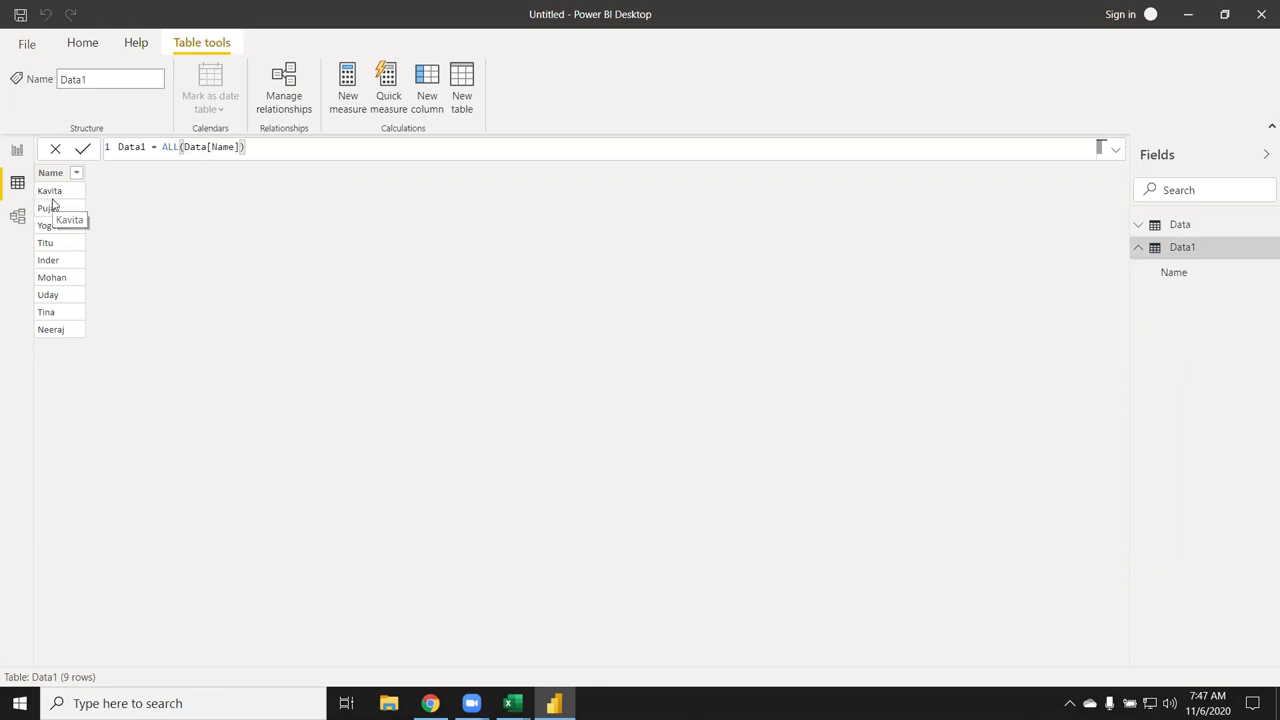
pyautogui.click(1181, 226)
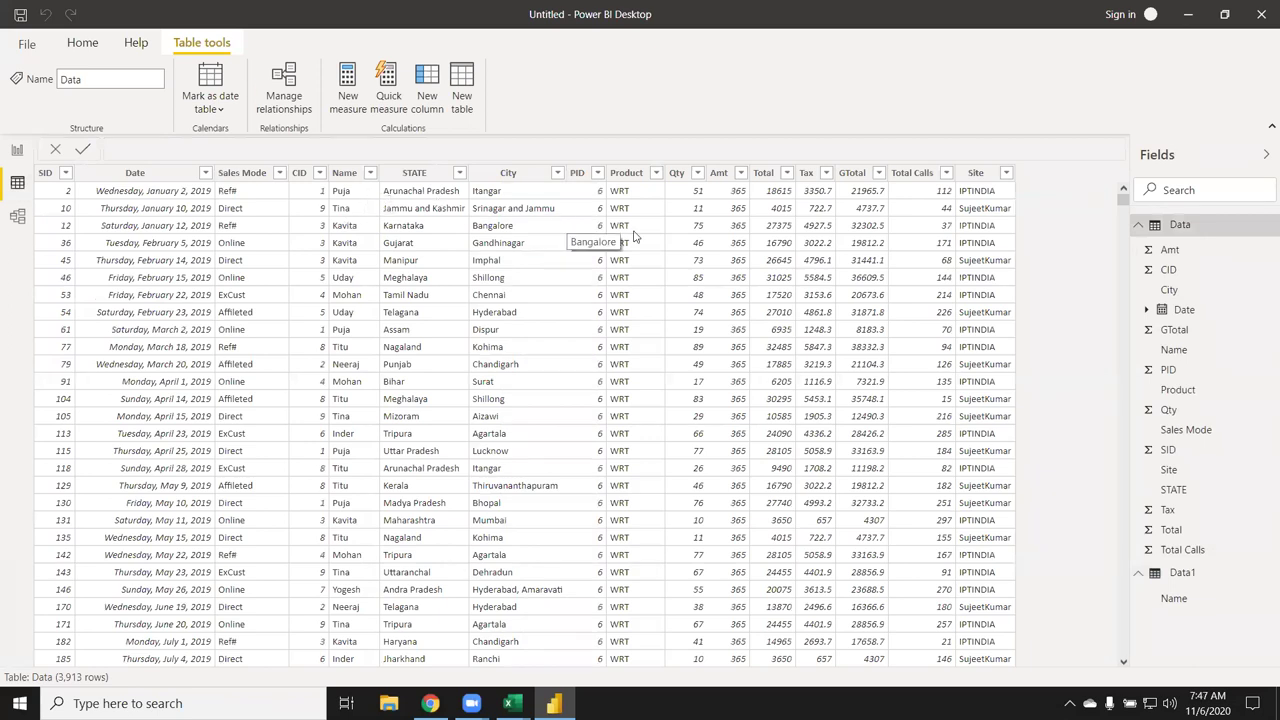
pyautogui.click(1174, 598)
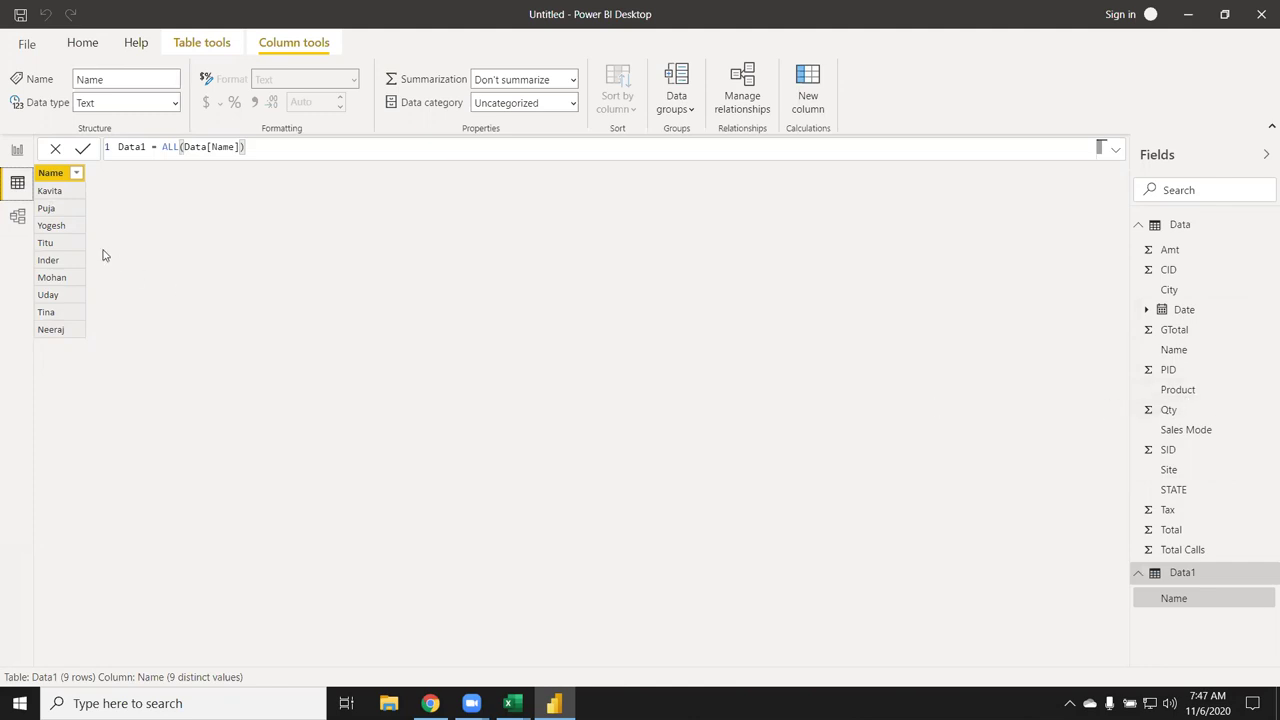
pyautogui.click(46, 208)
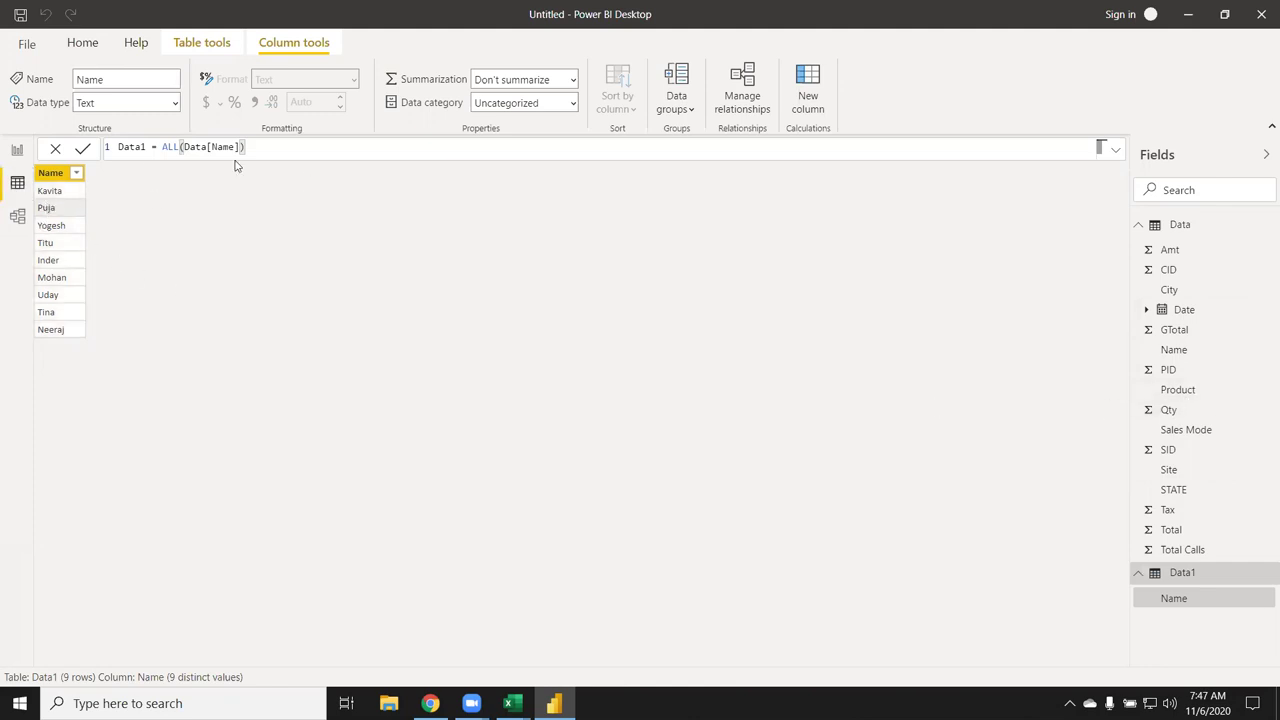
# - Add a calculated column Qty to Data1 beginning SUMX(FILTER(Data
pyautogui.click(805, 115)
pyautogui.click(120, 148)
pyautogui.doubleClick(145, 148)
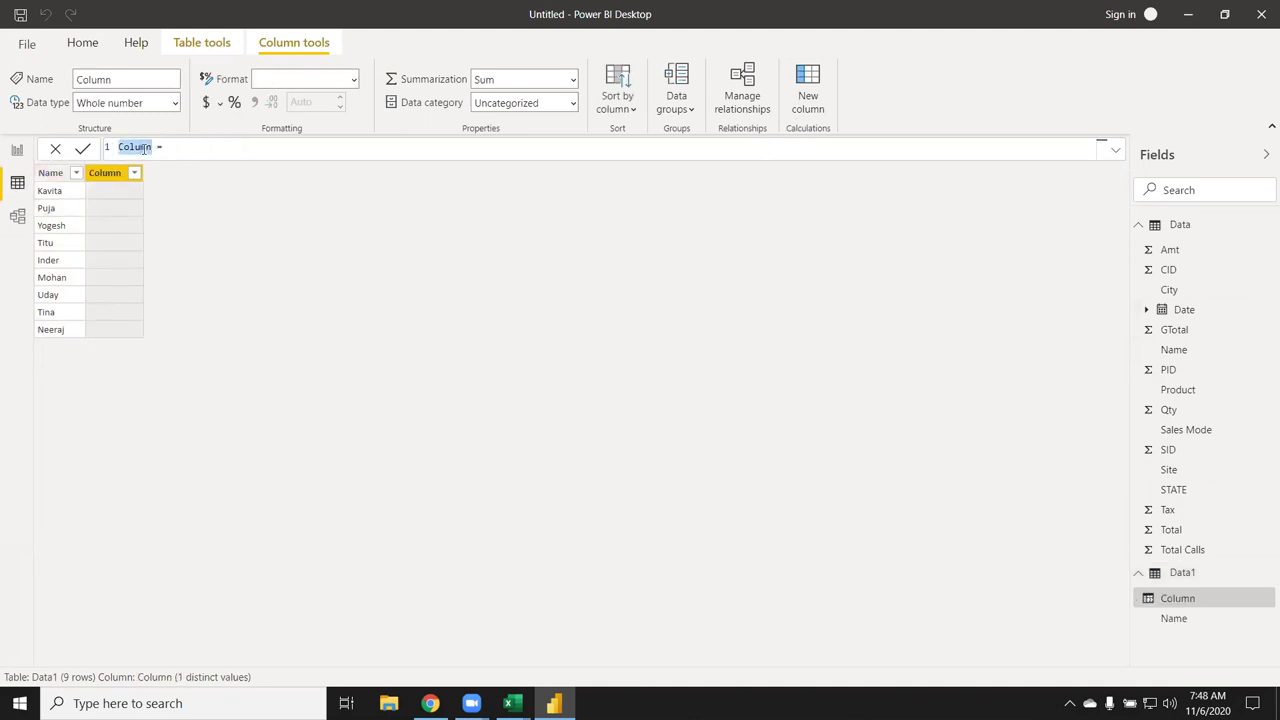
pyautogui.write('Qty = ')
pyautogui.write('sum')
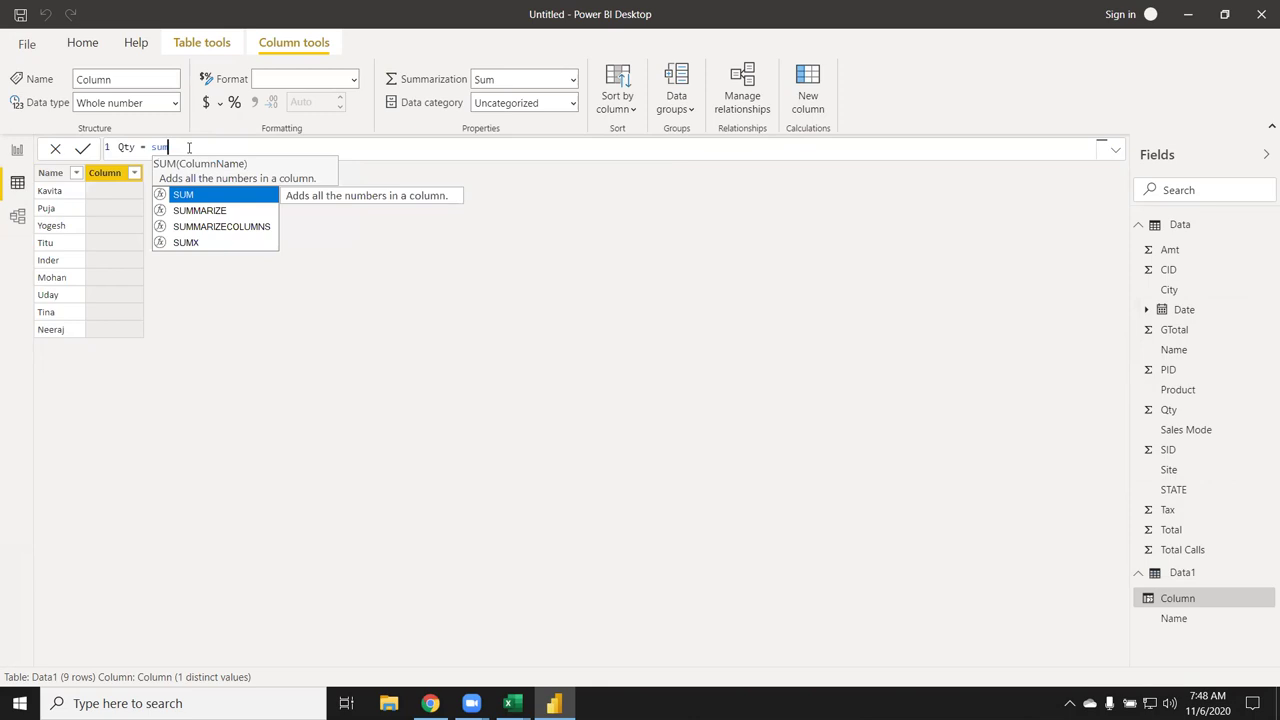
pyautogui.press('Down')
pyautogui.press('Down')
pyautogui.press('Down')
pyautogui.press('Tab')
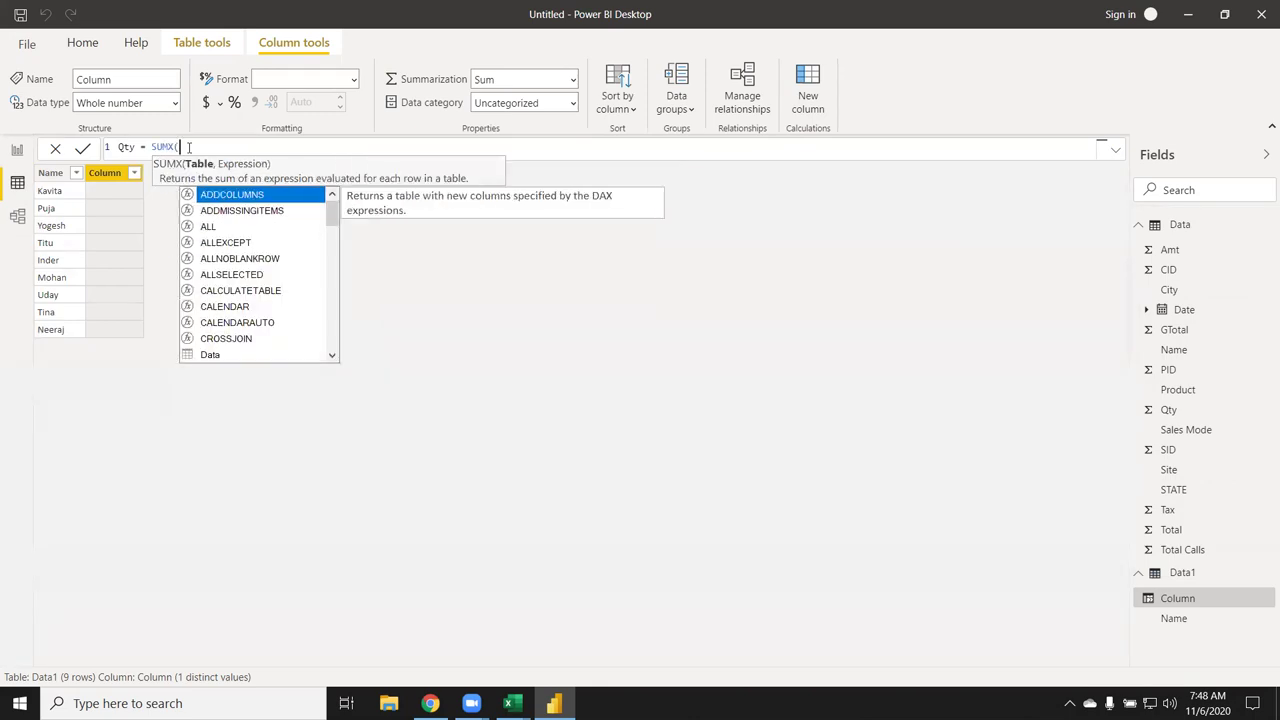
pyautogui.write('fi')
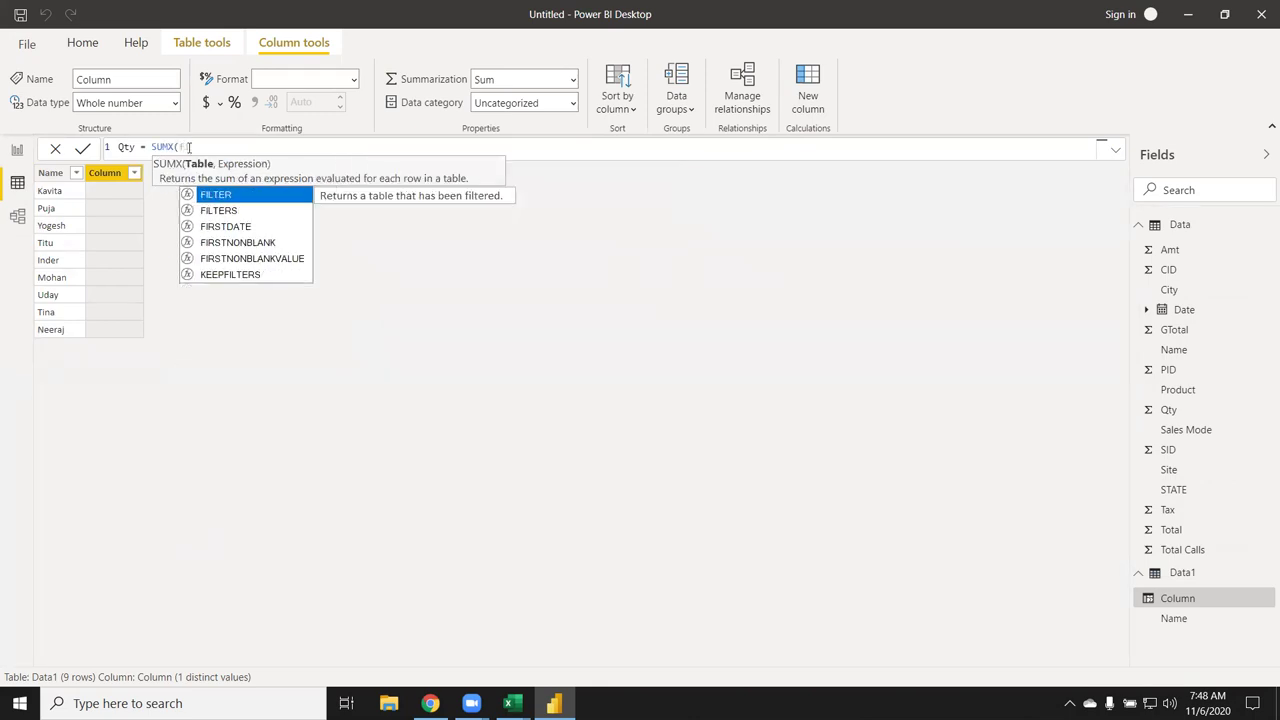
pyautogui.press('Tab')
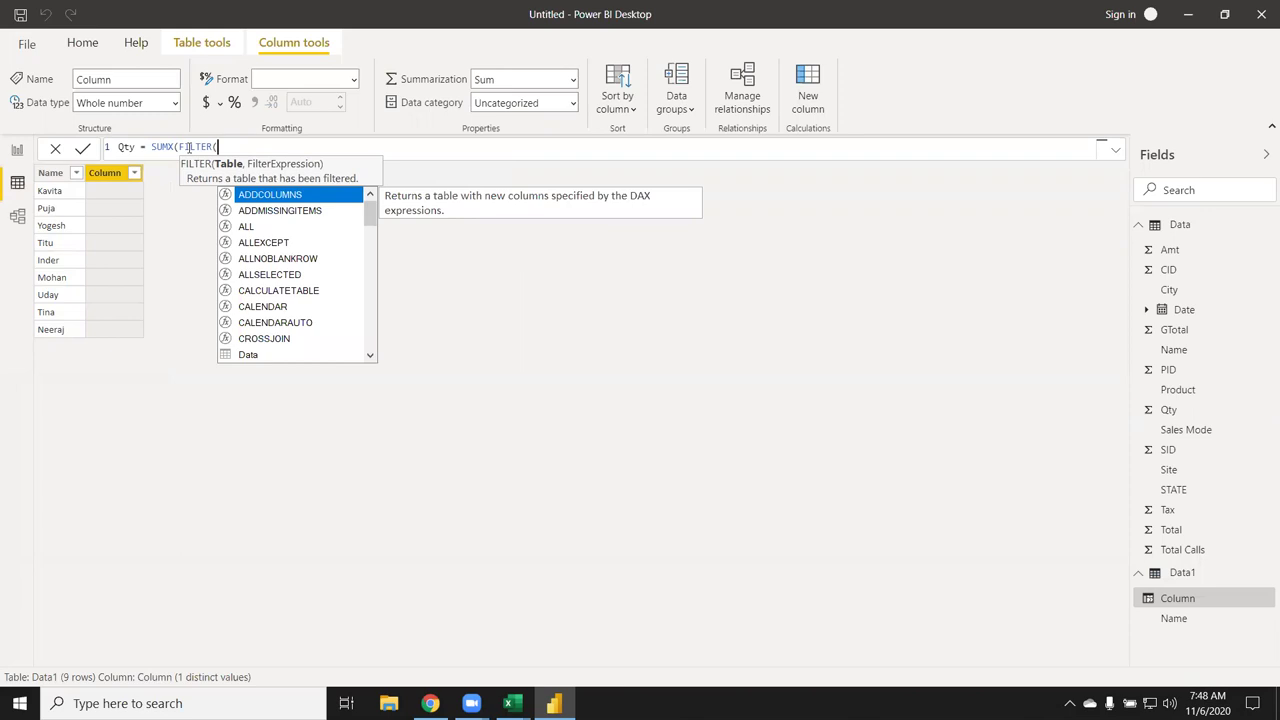
pyautogui.press('Down')
# - Finish it with condition Data[Name]=Data1[Name] summing Data[Qty], giving totals like Kavita 21151
pyautogui.press('Down')
pyautogui.press('Down')
pyautogui.press('Down')
pyautogui.press('Down')
pyautogui.press('Down')
pyautogui.press('Down')
pyautogui.press('Down')
pyautogui.press('Tab')
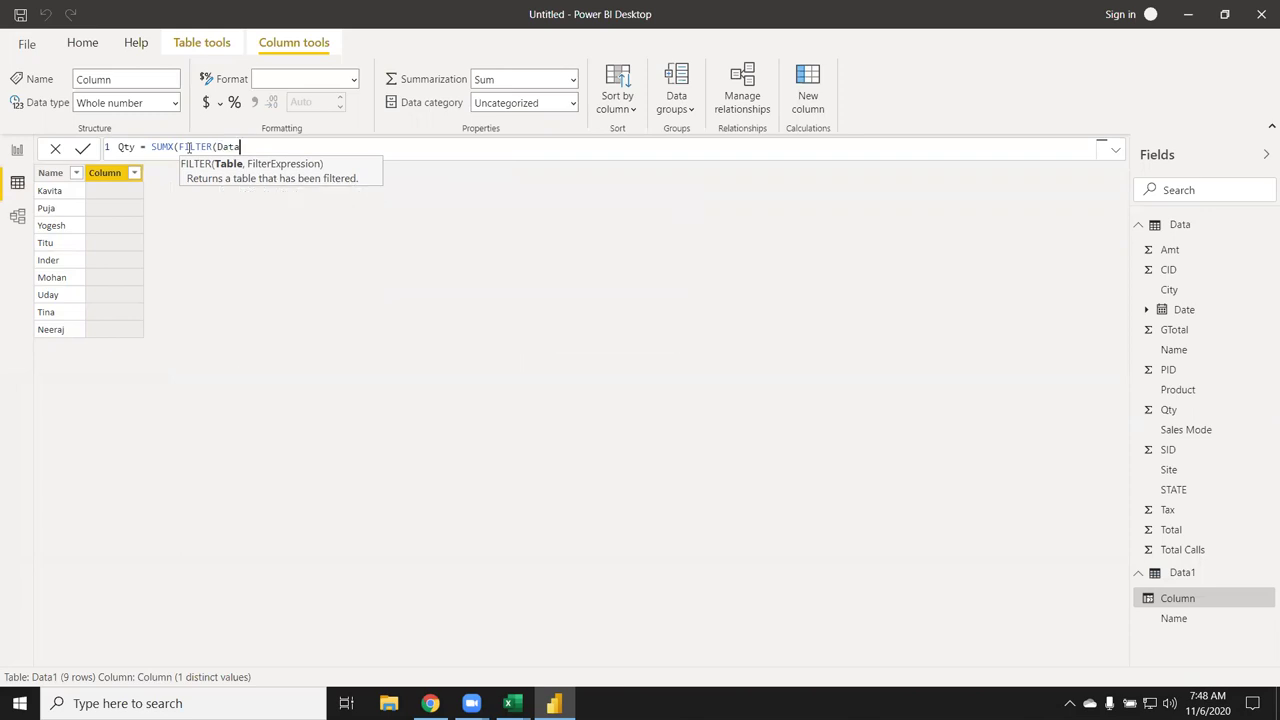
pyautogui.write(',')
pyautogui.write('data')
pyautogui.press('Down')
pyautogui.press('Down')
pyautogui.press('Down')
pyautogui.press('Down')
pyautogui.press('Down')
pyautogui.press('Down')
pyautogui.press('Tab')
pyautogui.write('=')
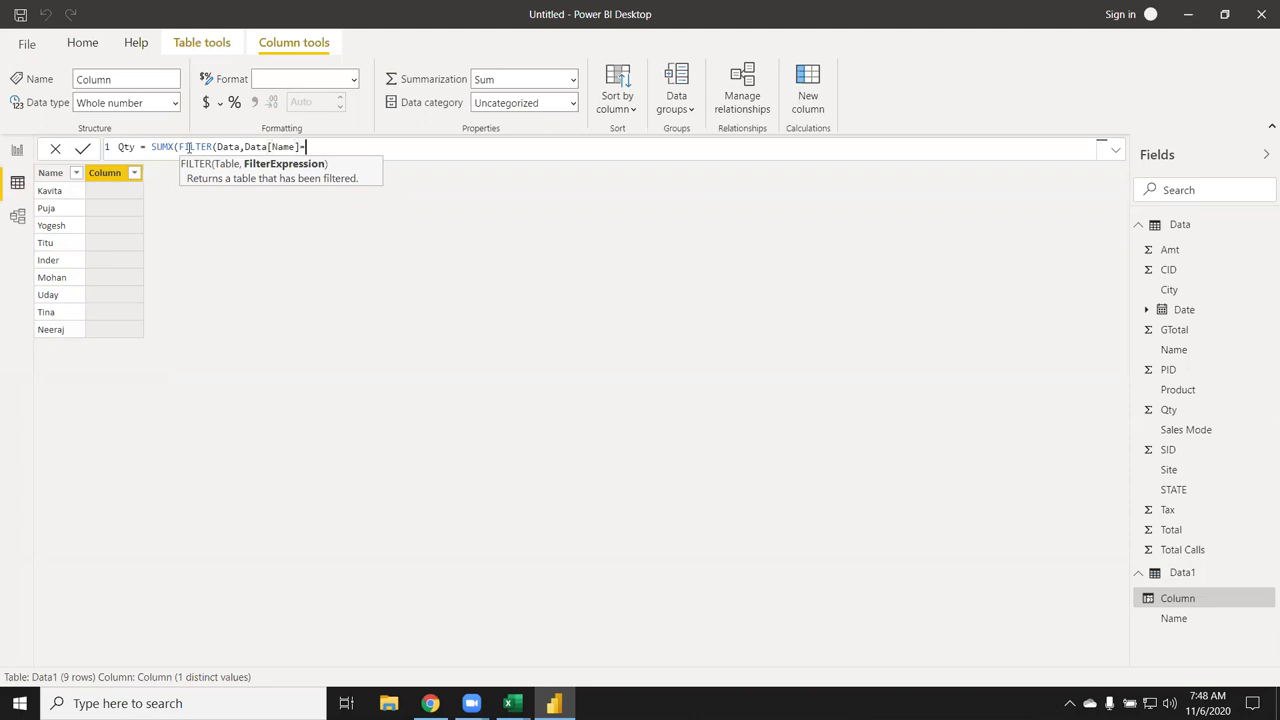
pyautogui.write('data')
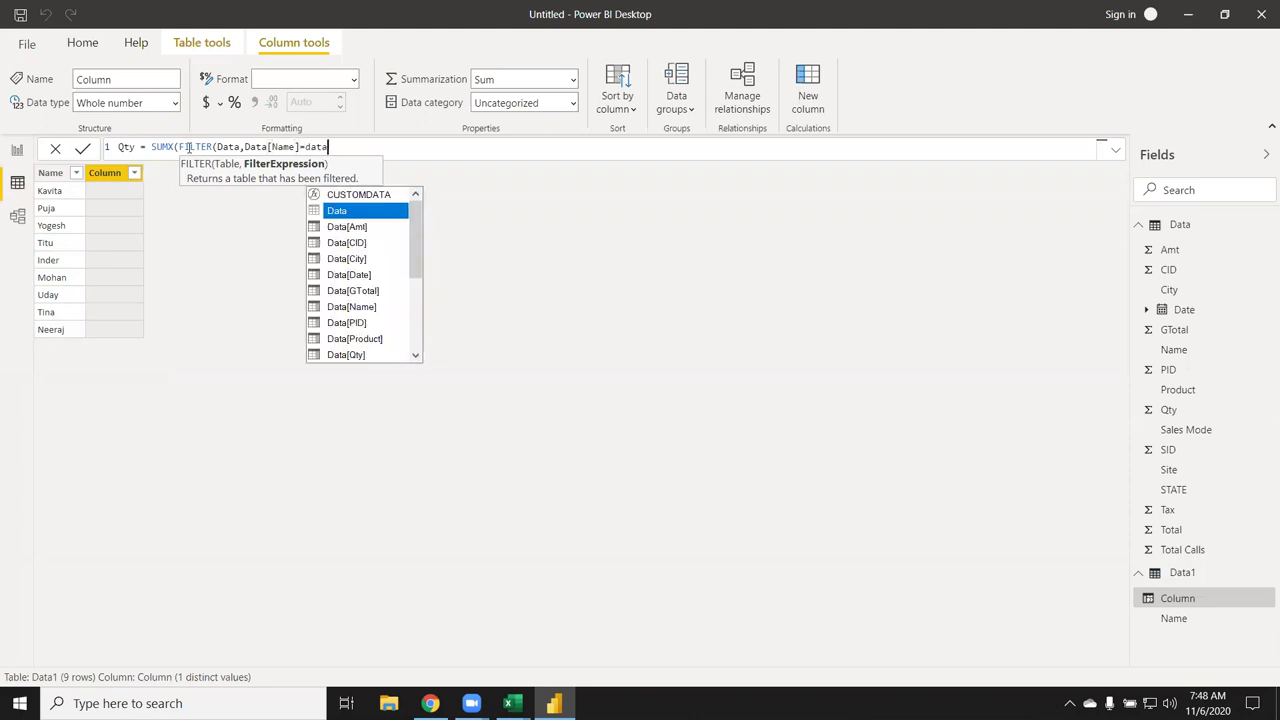
pyautogui.write('1')
pyautogui.press('Down')
pyautogui.press('Tab')
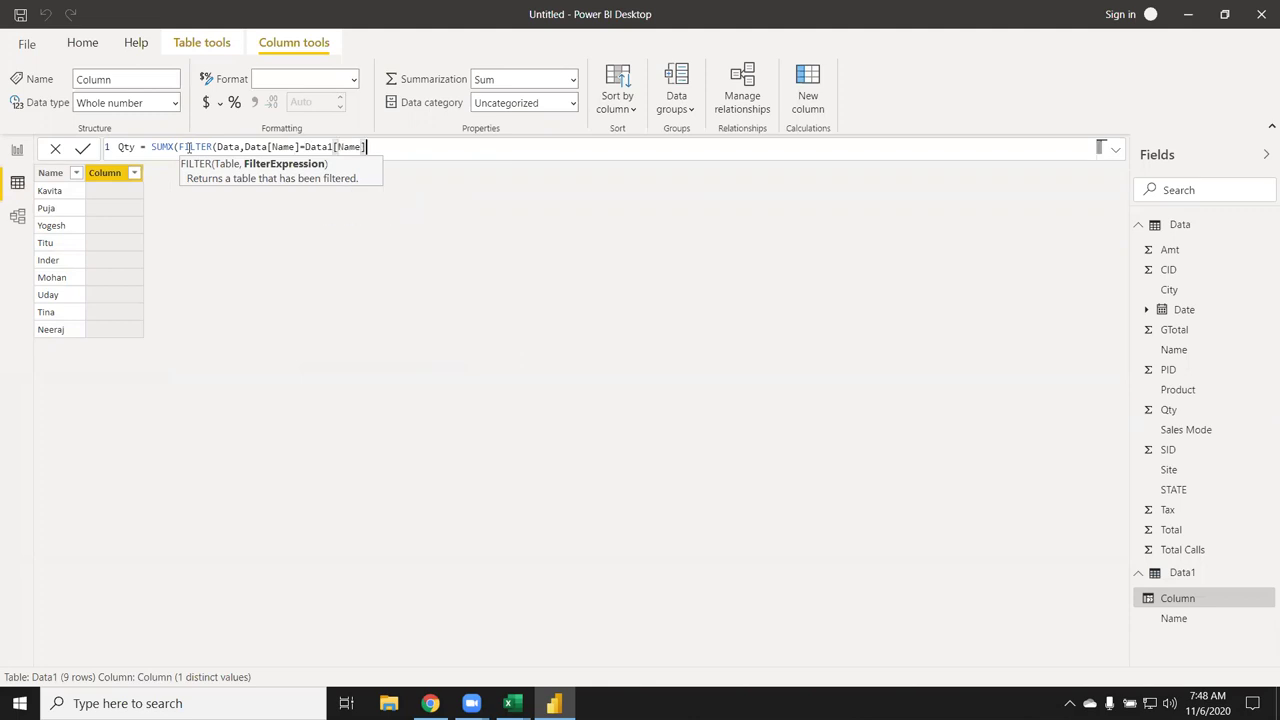
pyautogui.write(')')
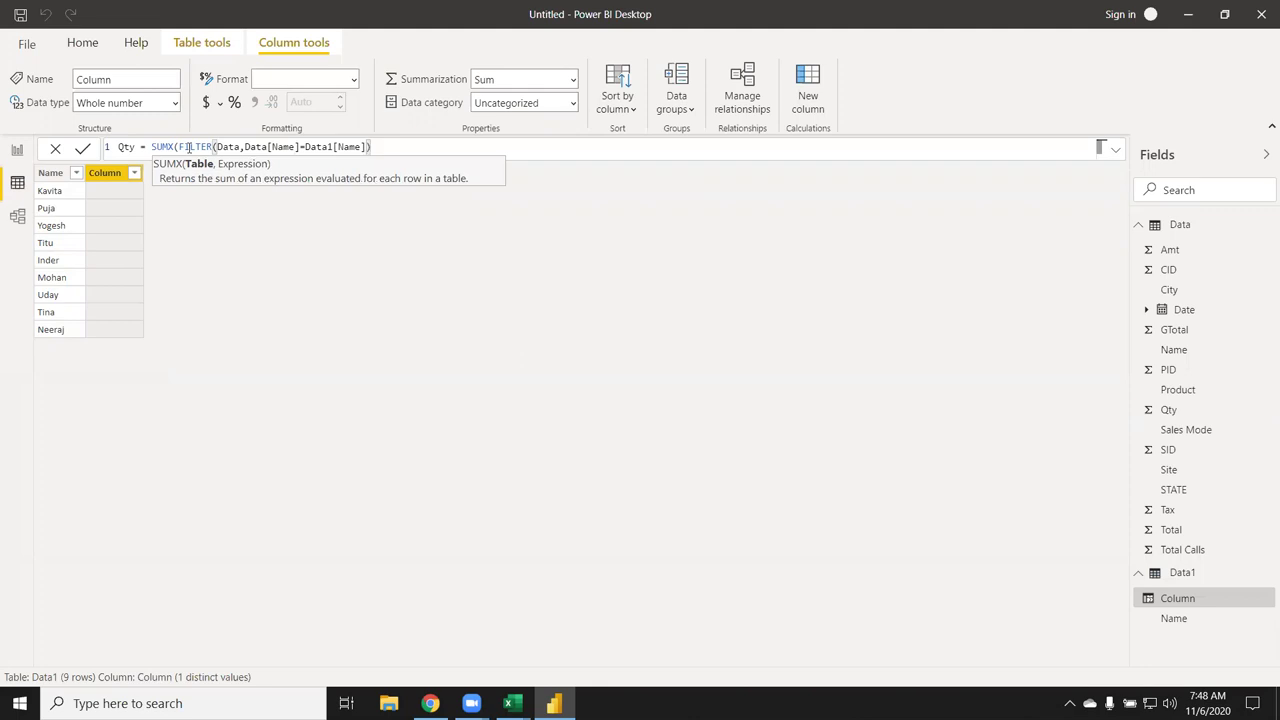
pyautogui.write(',d')
pyautogui.write('a')
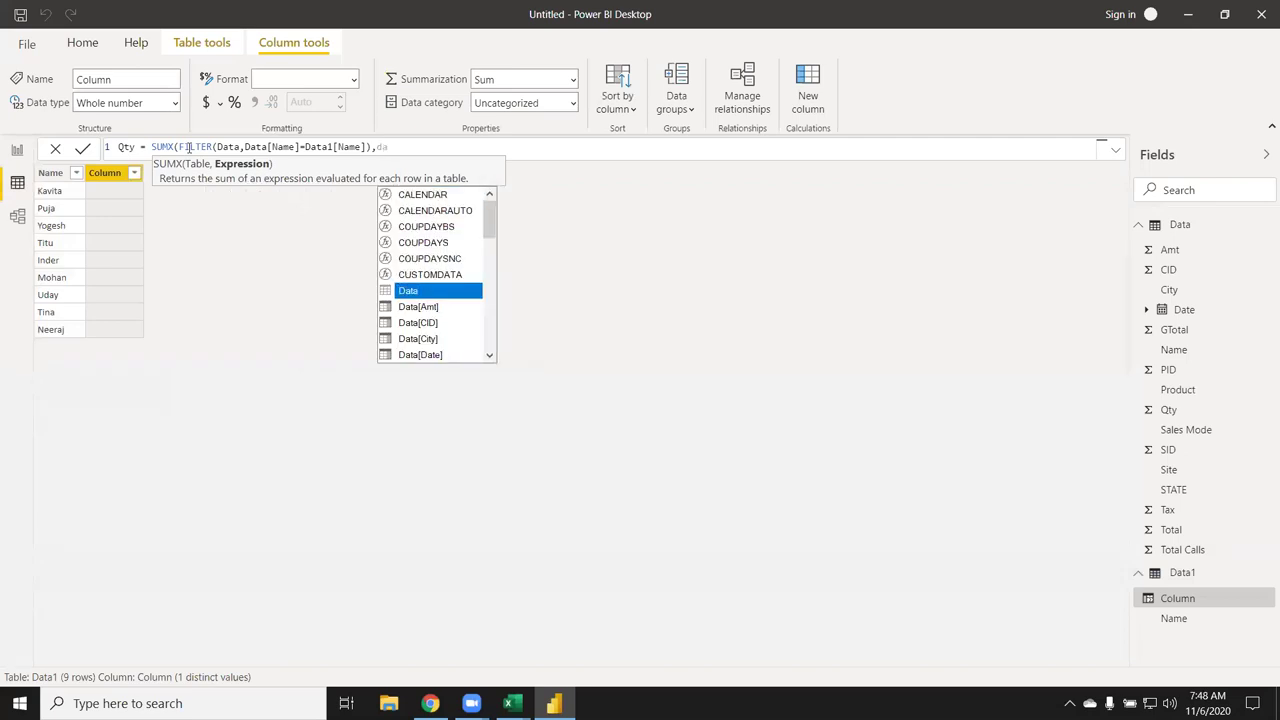
pyautogui.press('Down')
pyautogui.press('Down')
pyautogui.press('Down')
pyautogui.press('Down')
pyautogui.press('Down')
pyautogui.press('Down')
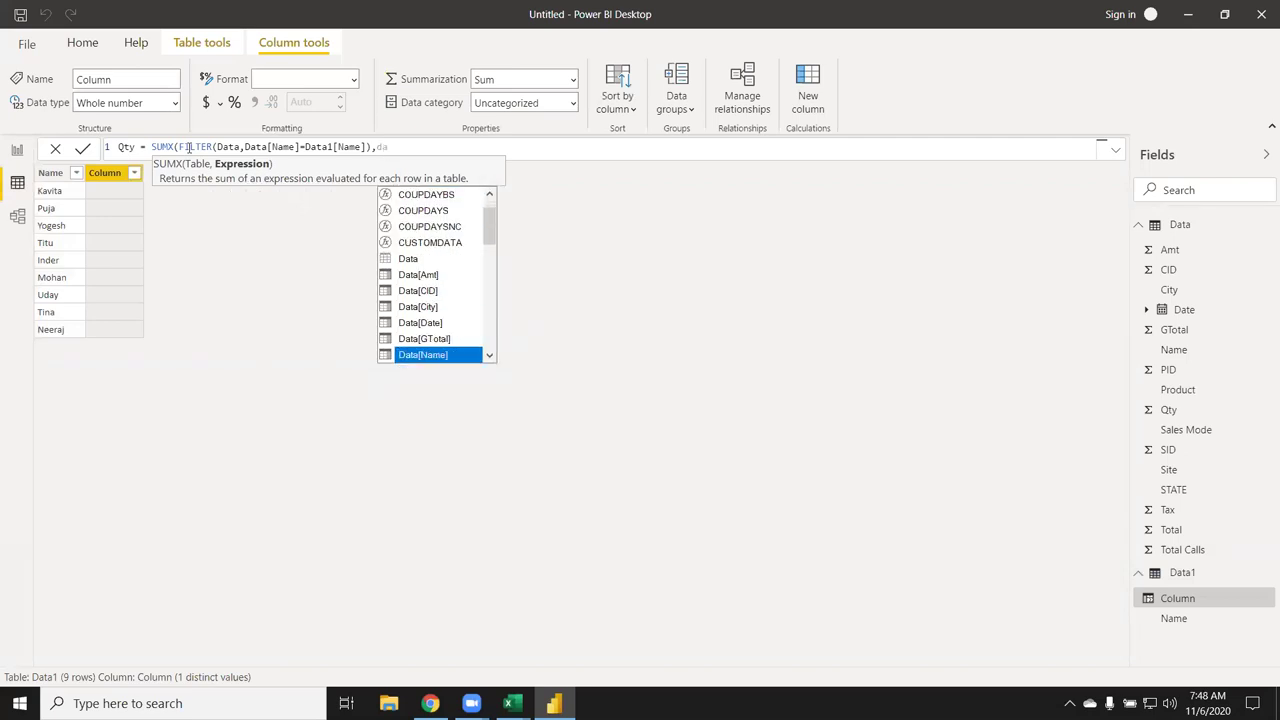
pyautogui.press('Down')
pyautogui.press('Down')
pyautogui.press('Down')
pyautogui.press('Down')
pyautogui.press('Down')
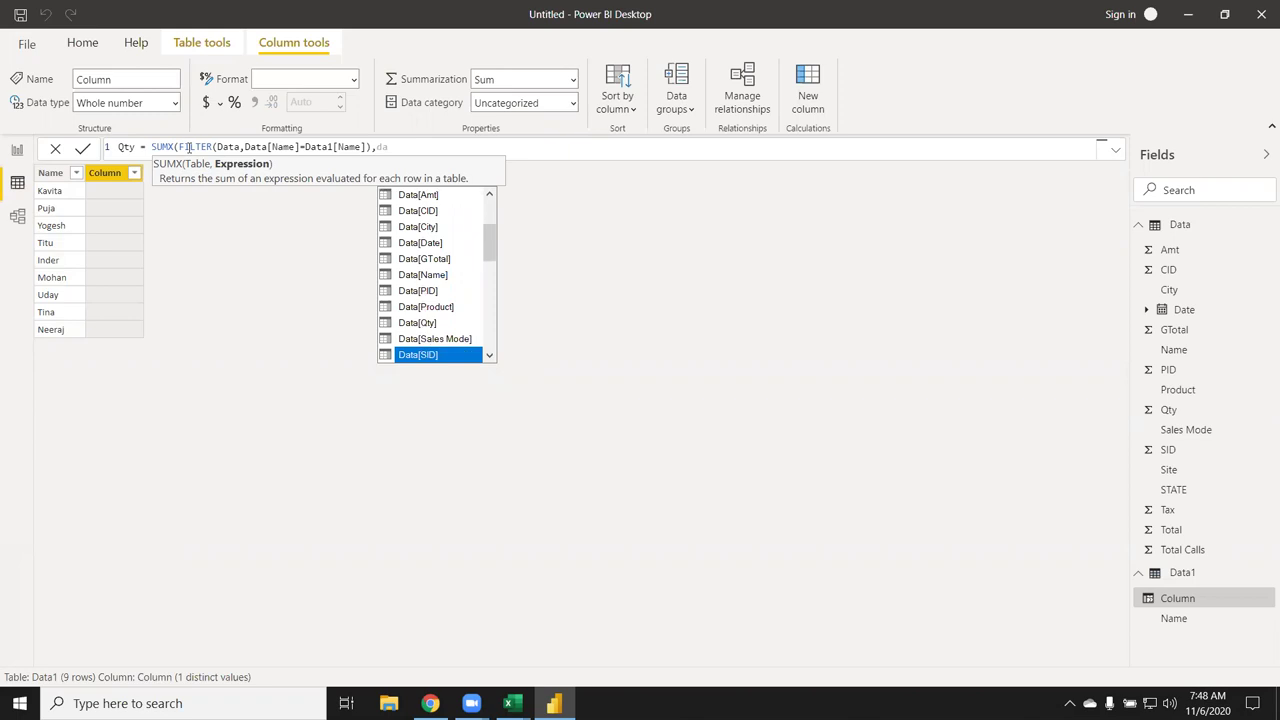
pyautogui.press('Up')
pyautogui.press('Up')
pyautogui.press('Tab')
pyautogui.write(')')
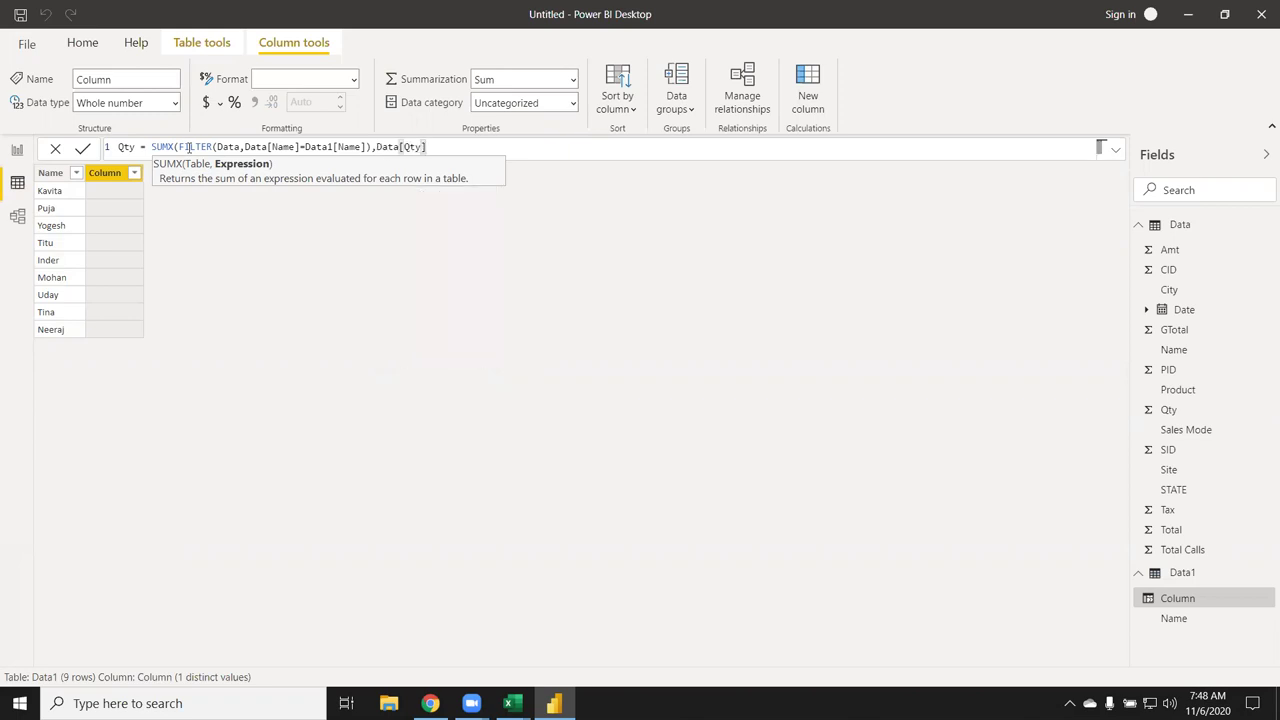
pyautogui.write(')')
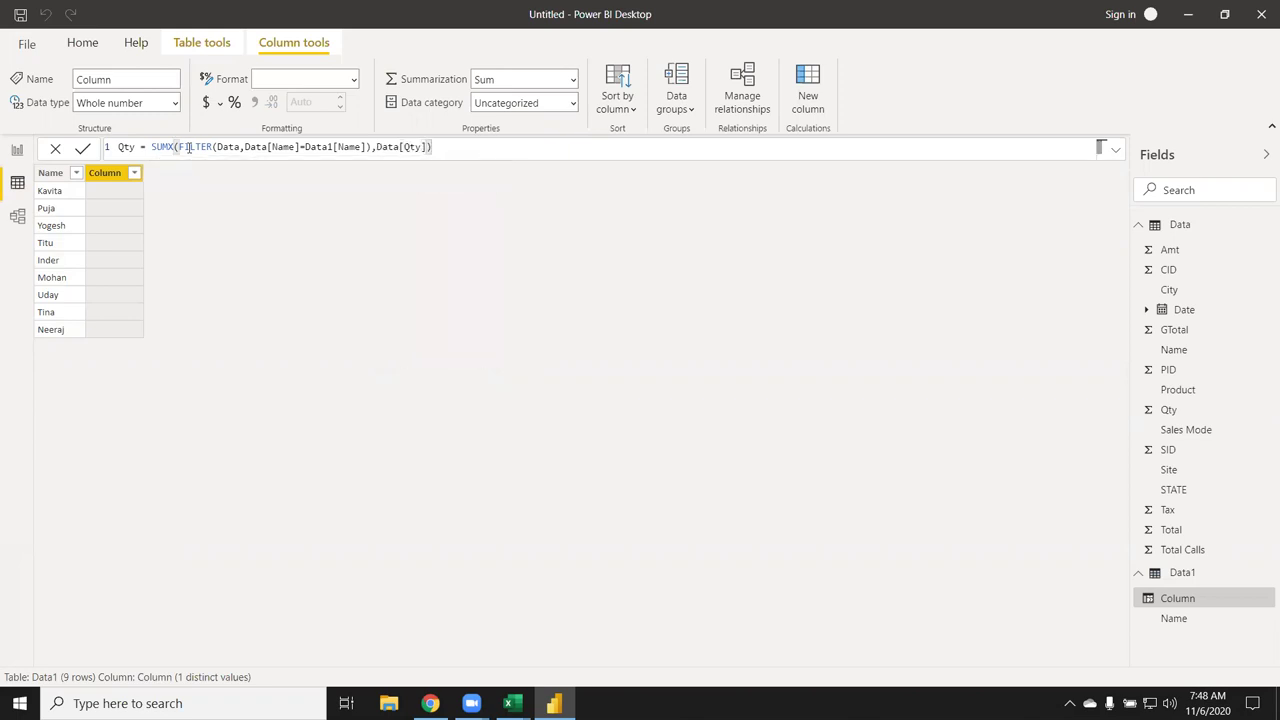
pyautogui.press('Return')
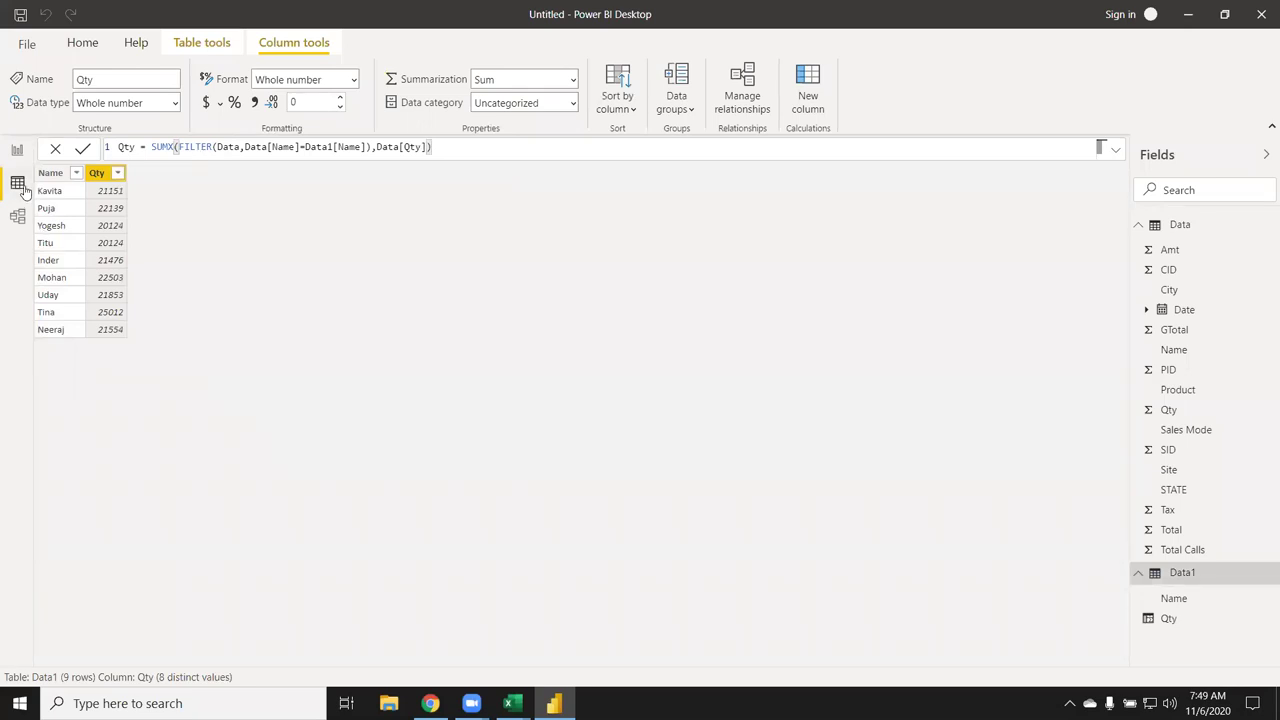
# - Create measure TT = SUM(Data[Qty]) and show its 195936 total in a table visual
pyautogui.click(17, 152)
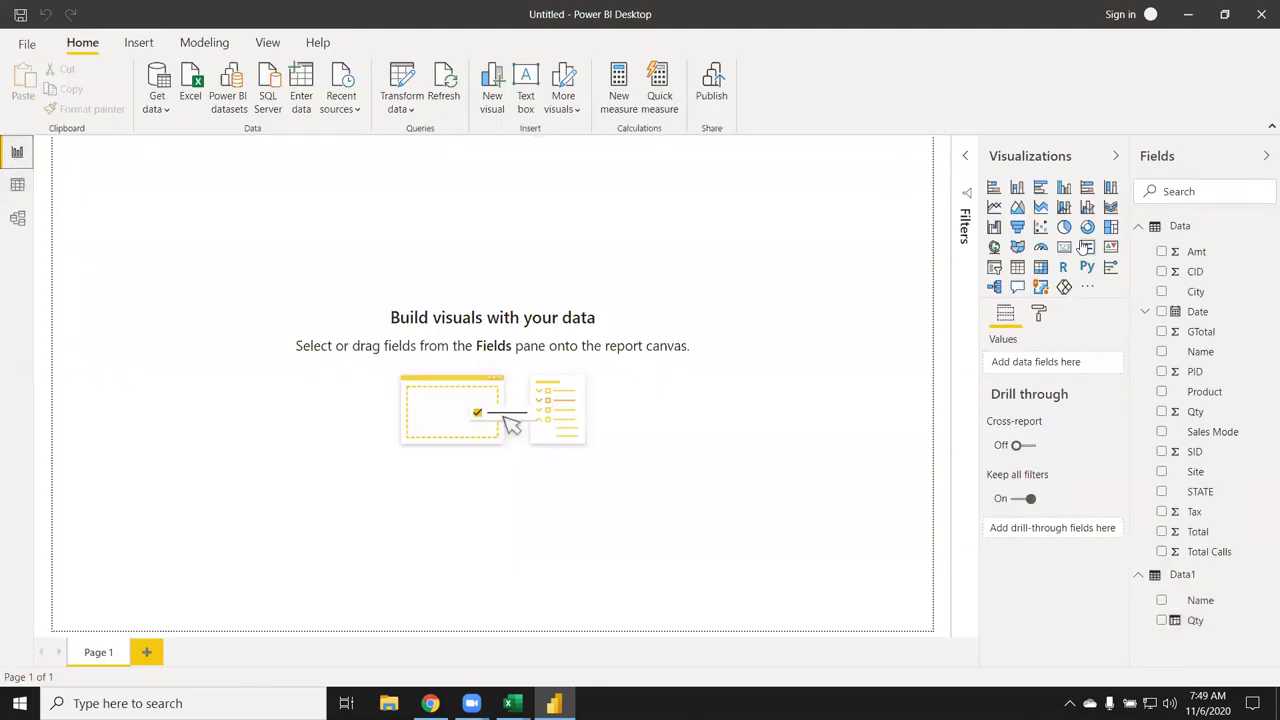
pyautogui.click(619, 110)
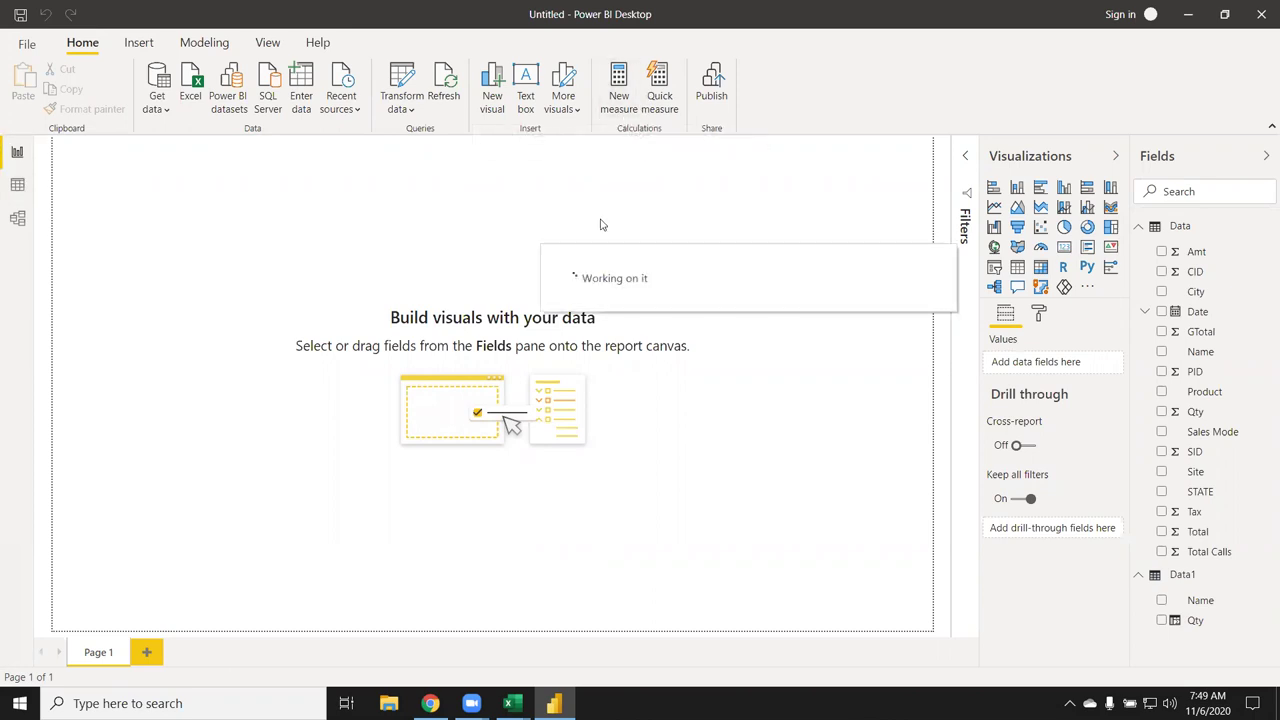
pyautogui.click(131, 150)
pyautogui.doubleClick(131, 150)
pyautogui.write('T')
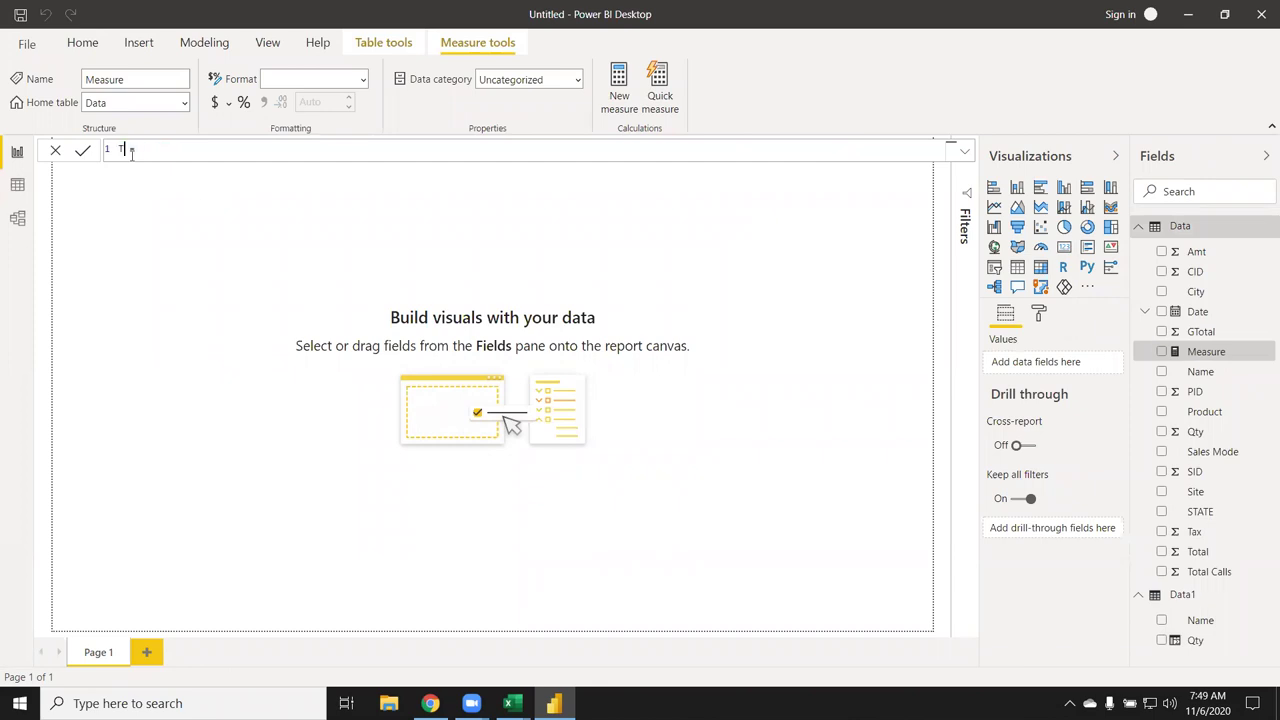
pyautogui.write('T')
pyautogui.write('su')
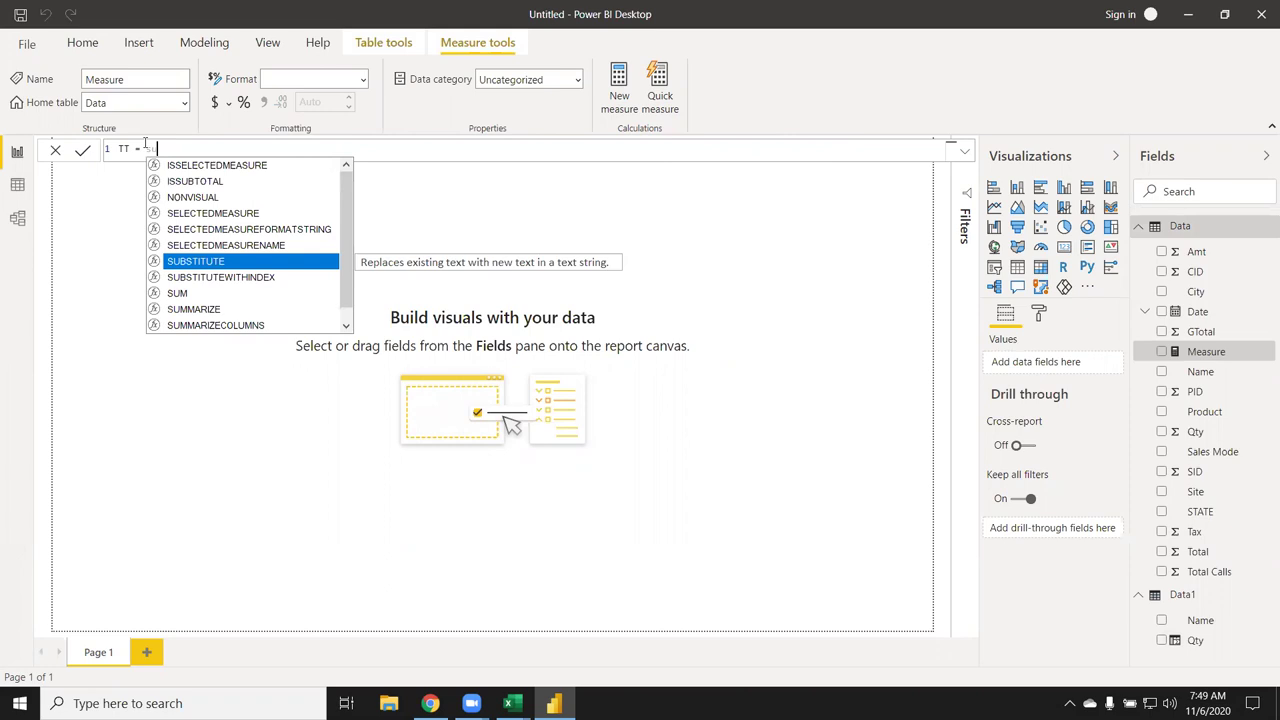
pyautogui.write('m')
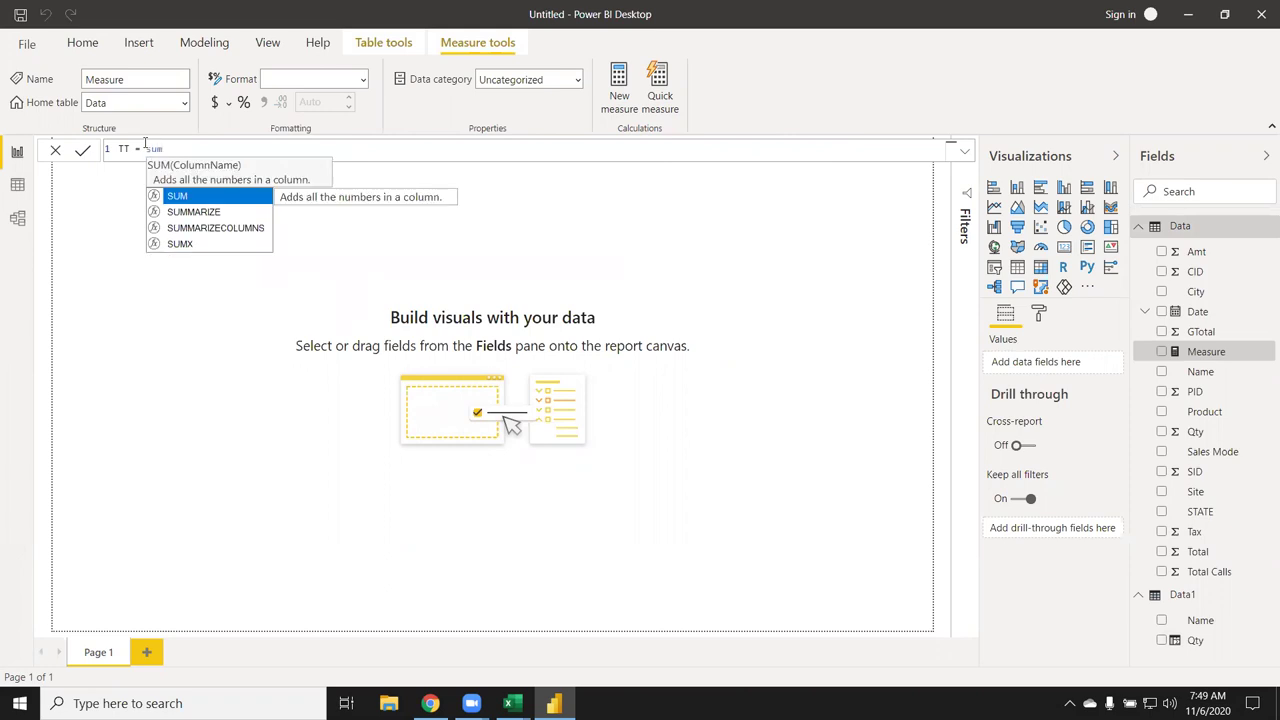
pyautogui.write('(')
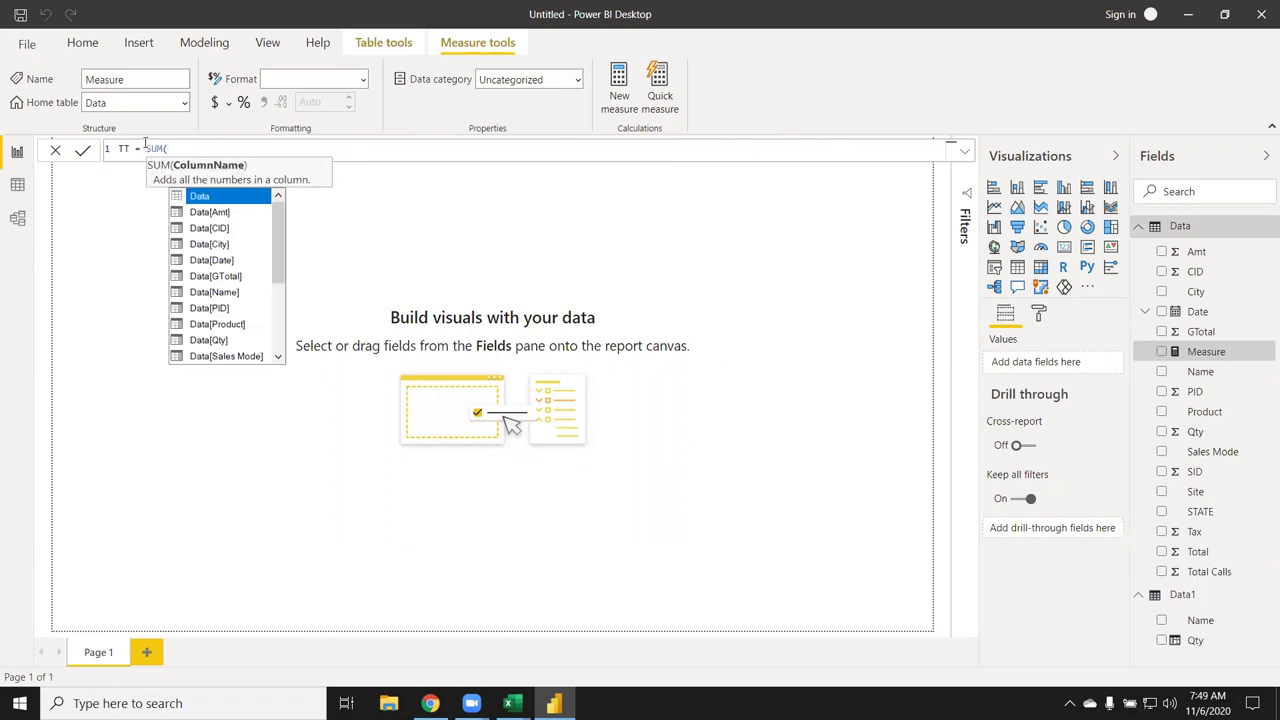
pyautogui.press('Down')
pyautogui.press('Down')
pyautogui.press('Down')
pyautogui.press('Down')
pyautogui.press('Down')
pyautogui.press('Down')
pyautogui.press('Down')
pyautogui.press('Down')
pyautogui.press('Down')
pyautogui.press('Tab')
pyautogui.write(')')
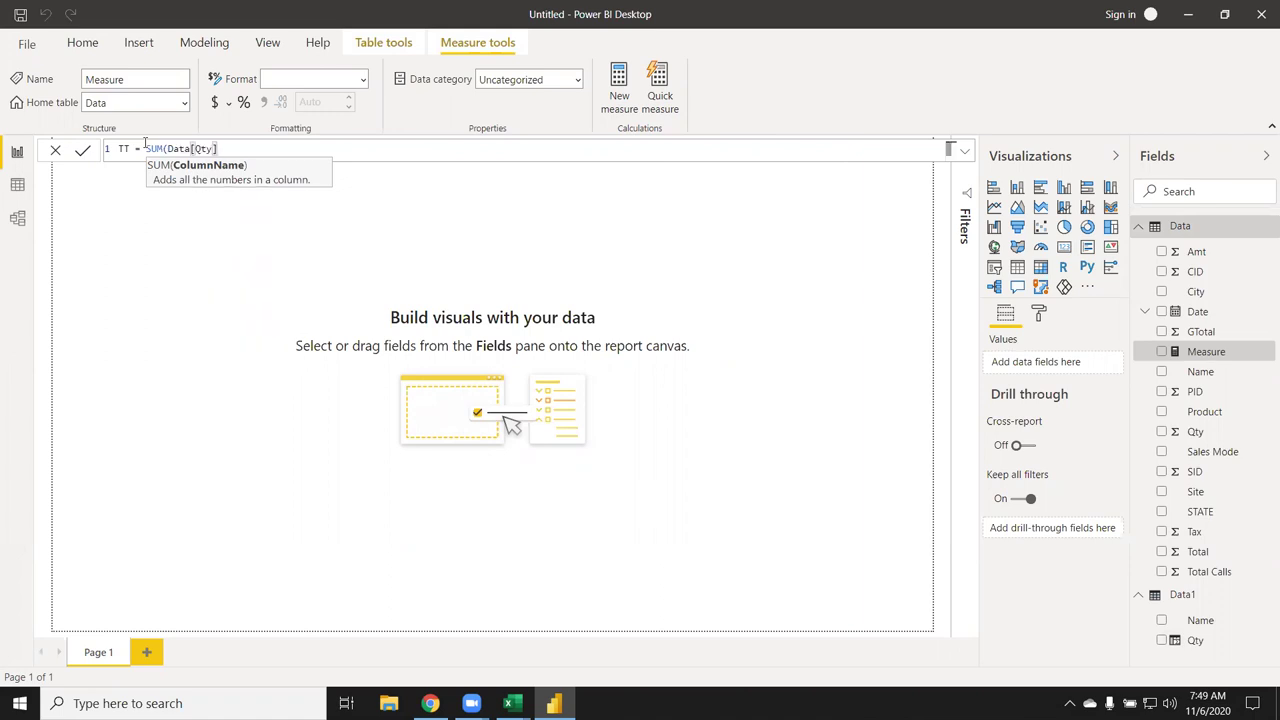
pyautogui.press('Return')
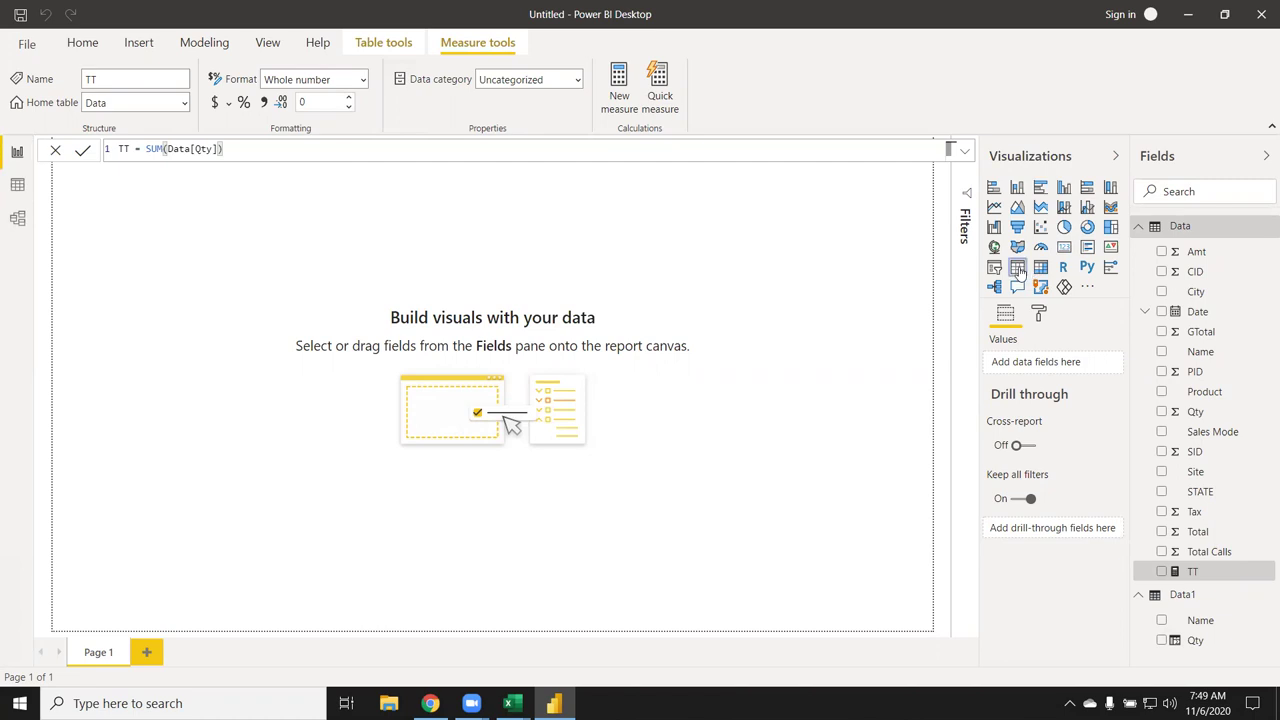
pyautogui.click(1017, 268)
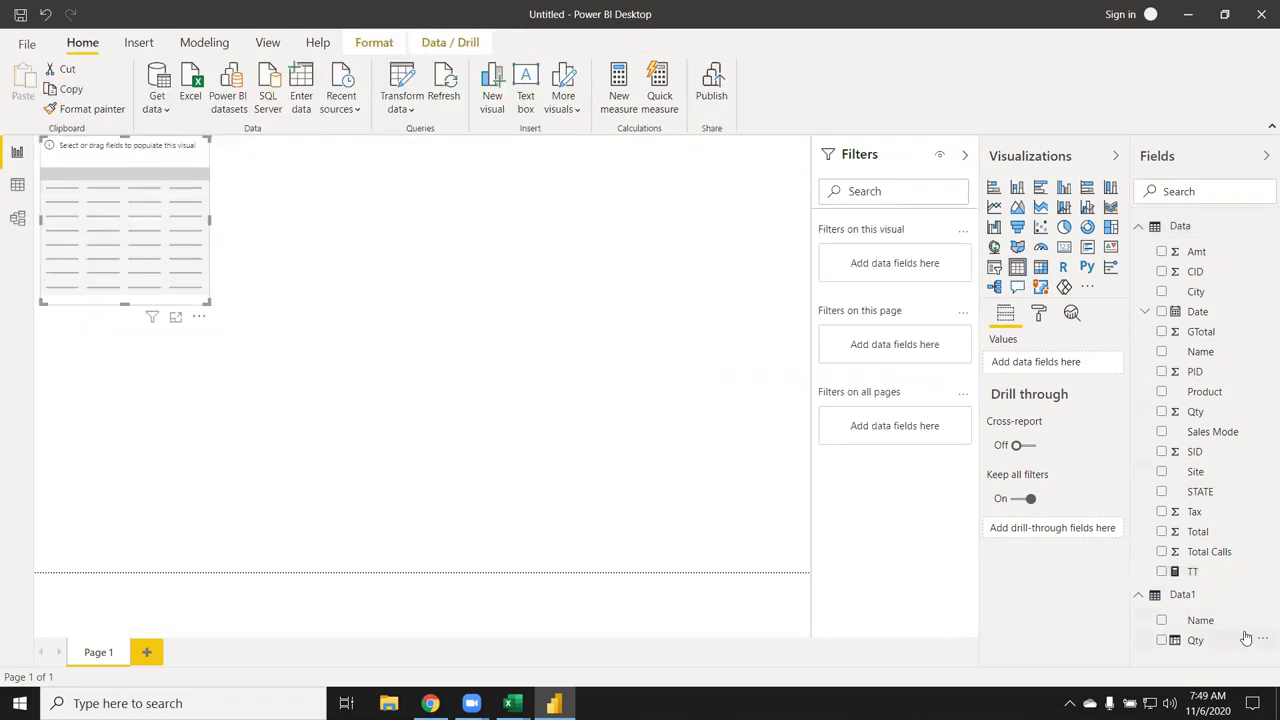
pyautogui.moveTo(1192, 571); pyautogui.dragTo(140, 261)
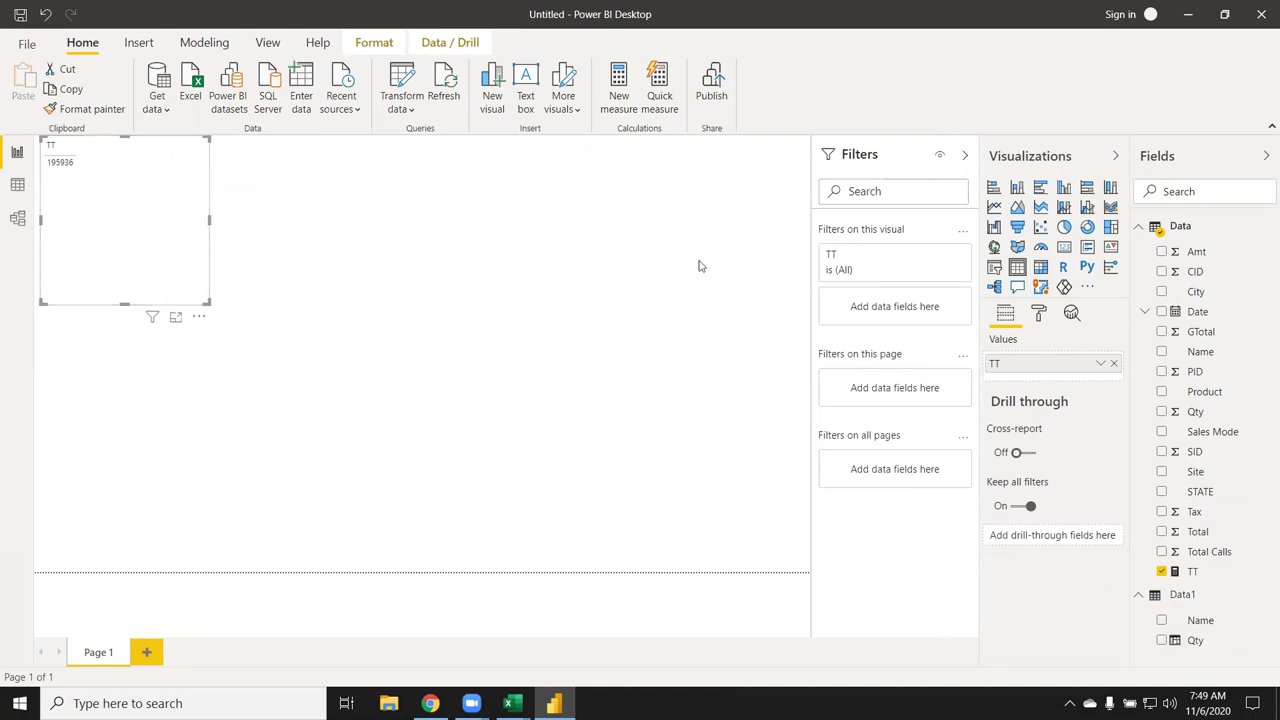
# - Change TT's formula to SUMX(Data, Data[Qty]); the visual still totals 195936
pyautogui.click(1219, 575)
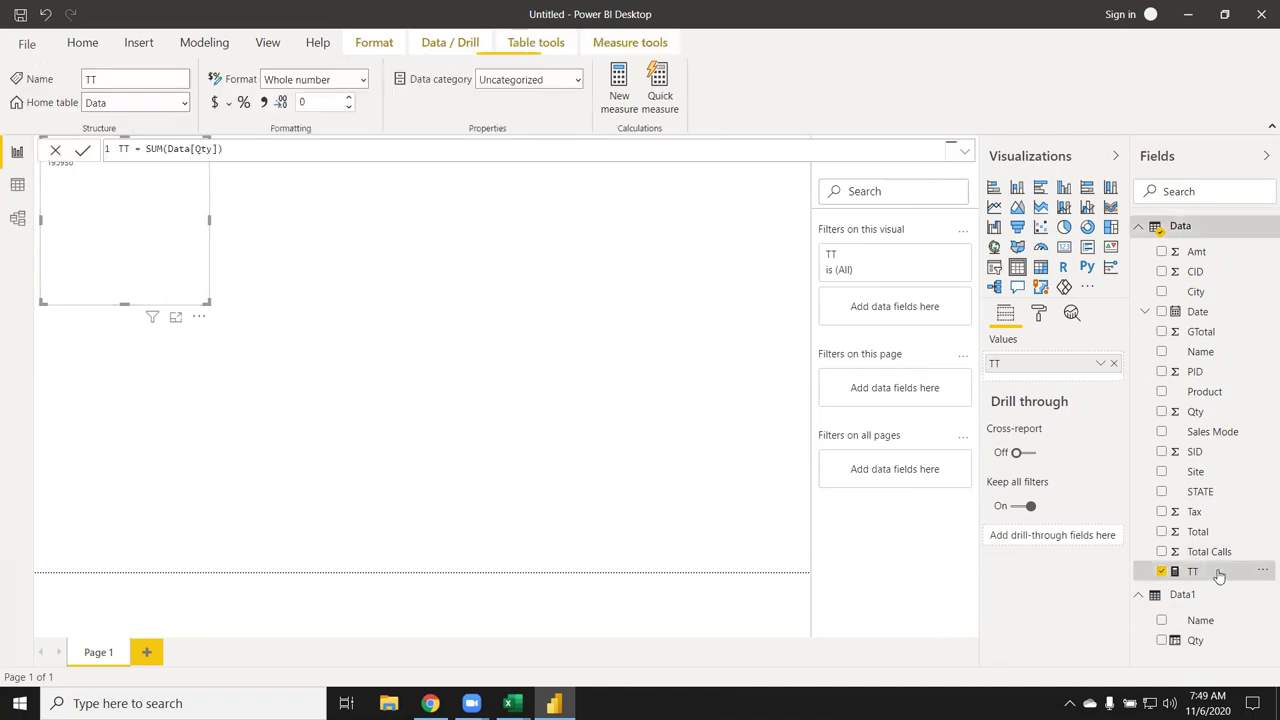
pyautogui.click(200, 148)
pyautogui.click(230, 149)
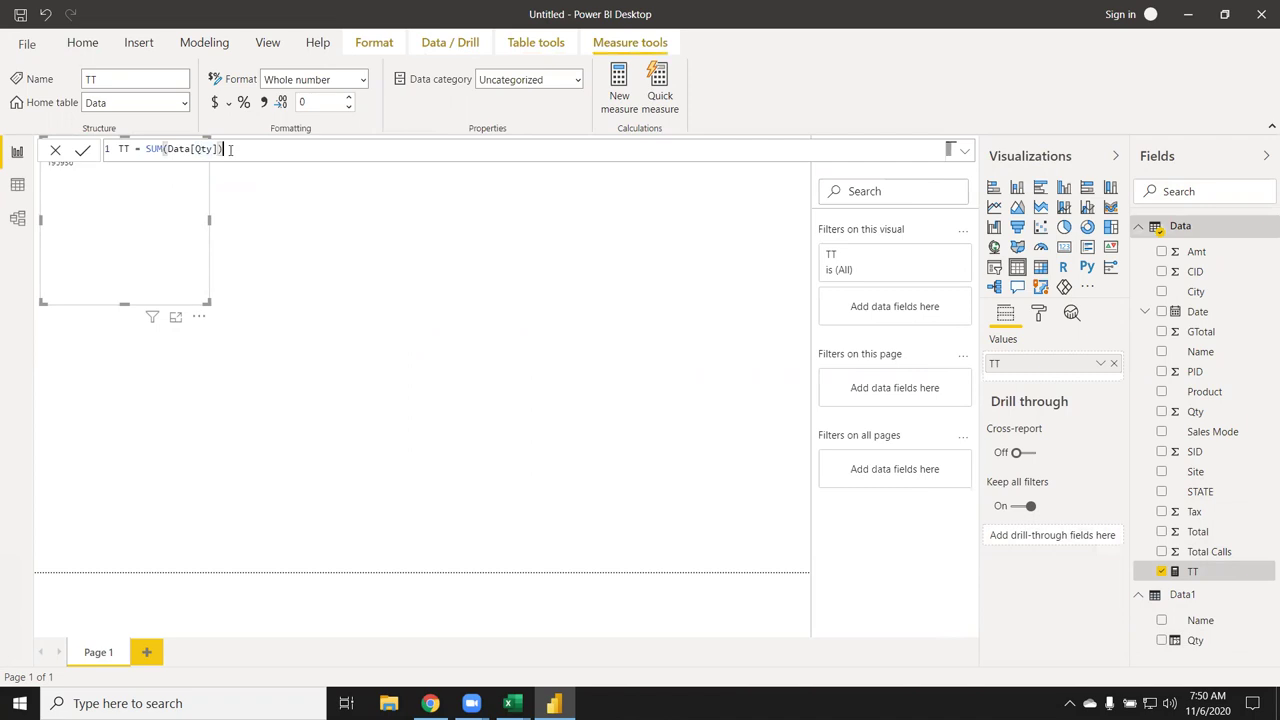
pyautogui.press('BackSpace')
pyautogui.press('BackSpace')
pyautogui.press('BackSpace')
pyautogui.press('BackSpace')
pyautogui.press('BackSpace')
pyautogui.press('BackSpace')
pyautogui.press('BackSpace')
pyautogui.press('BackSpace')
pyautogui.press('BackSpace')
pyautogui.press('BackSpace')
pyautogui.press('BackSpace')
pyautogui.press('Down')
pyautogui.press('Down')
pyautogui.press('Down')
pyautogui.press('Tab')
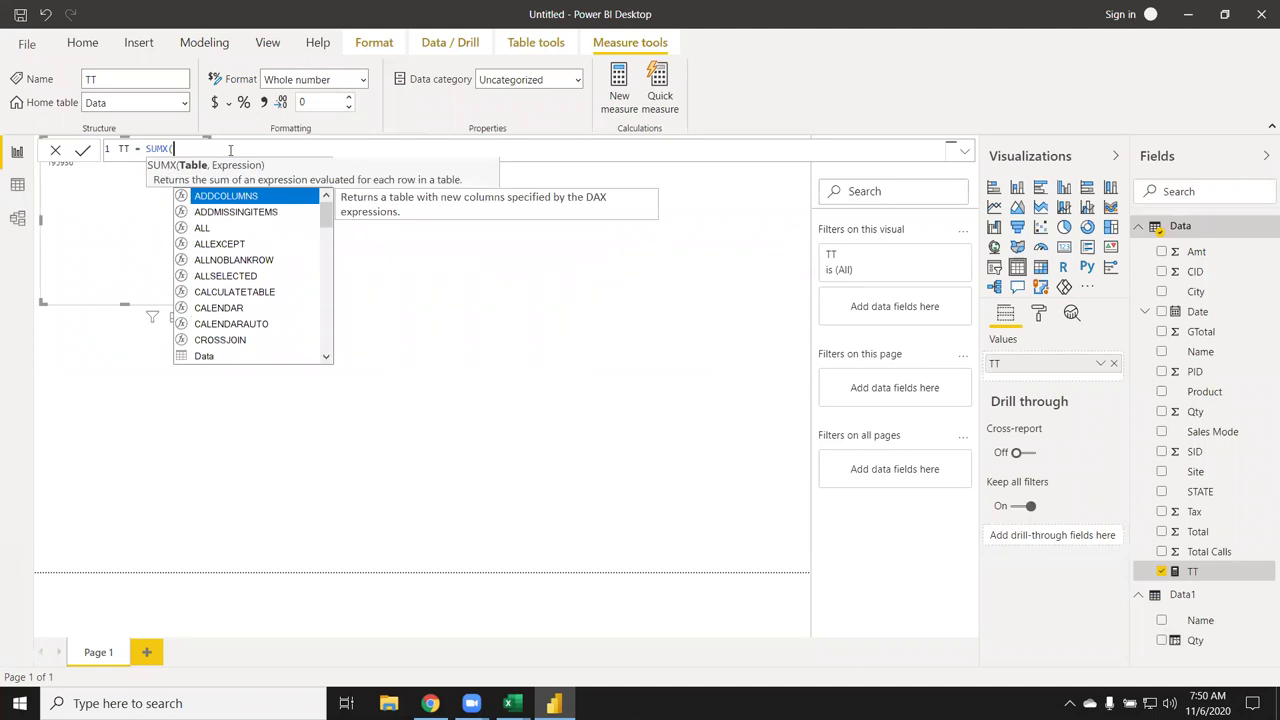
pyautogui.press('Down')
pyautogui.press('Down')
pyautogui.press('Down')
pyautogui.press('Down')
pyautogui.press('Down')
pyautogui.press('Tab')
pyautogui.write(',')
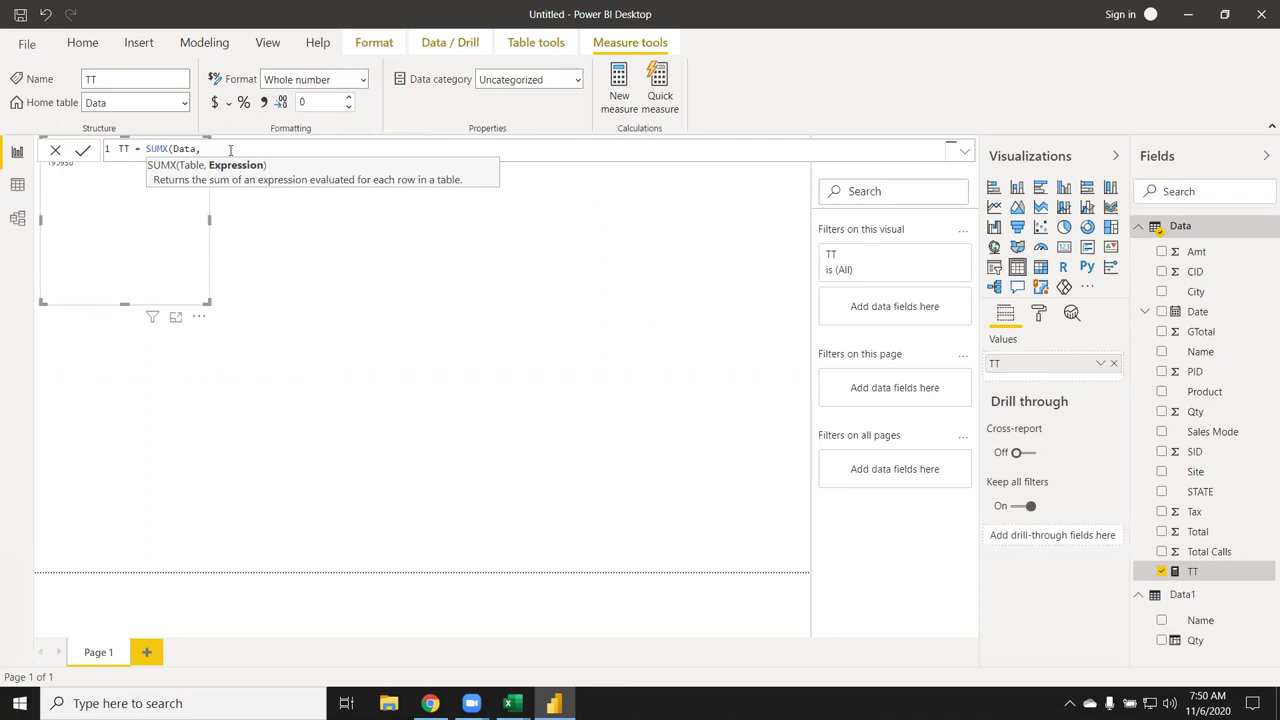
pyautogui.write('qty')
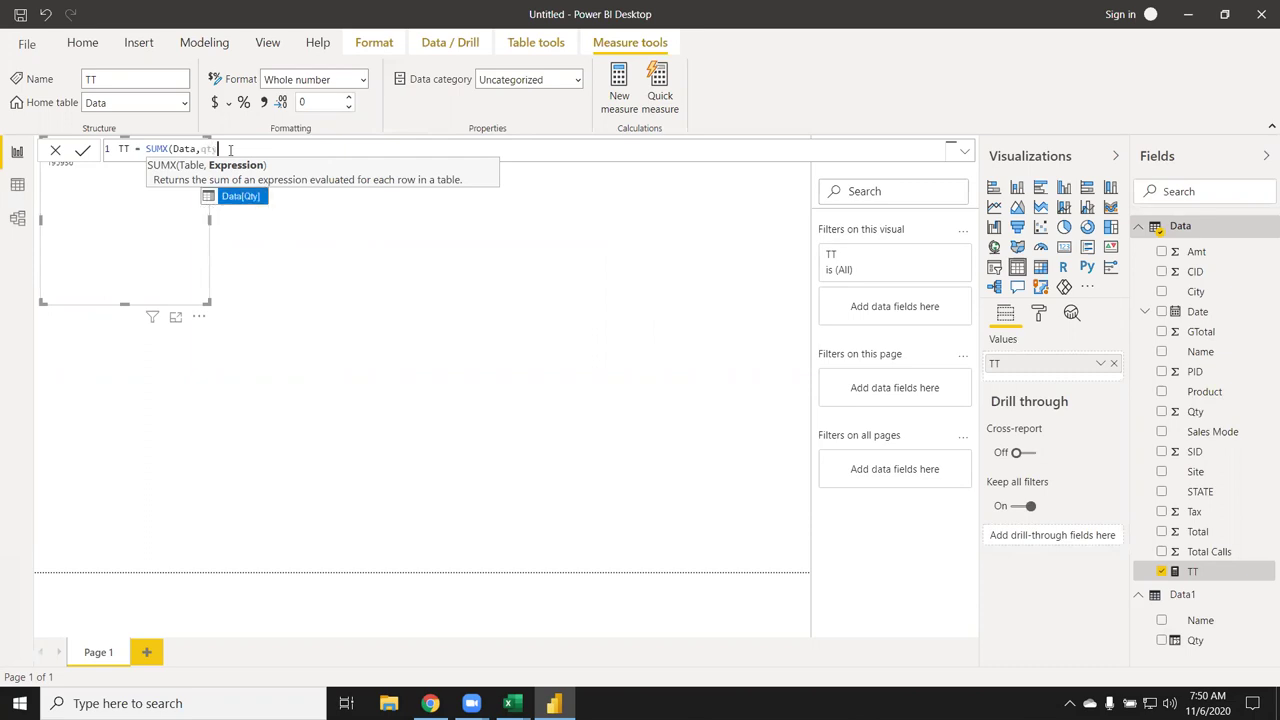
pyautogui.press('Tab')
pyautogui.write(')')
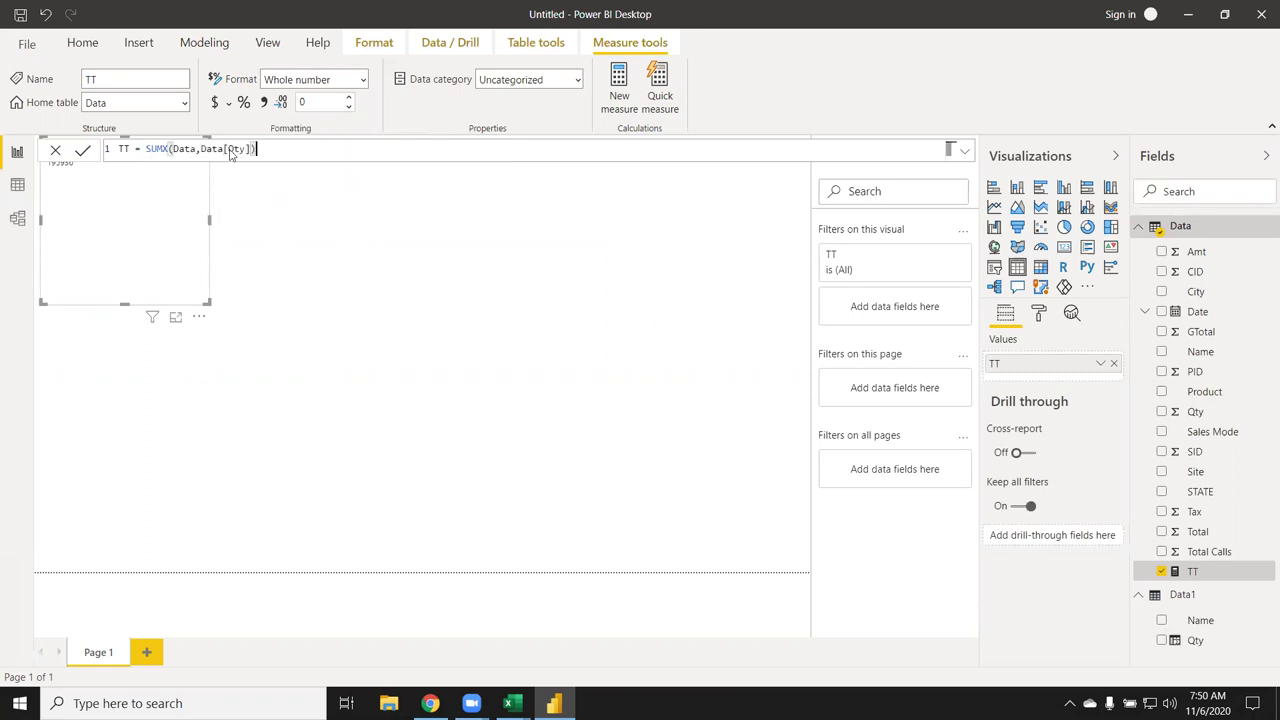
pyautogui.press('Return')
pyautogui.click(313, 240)
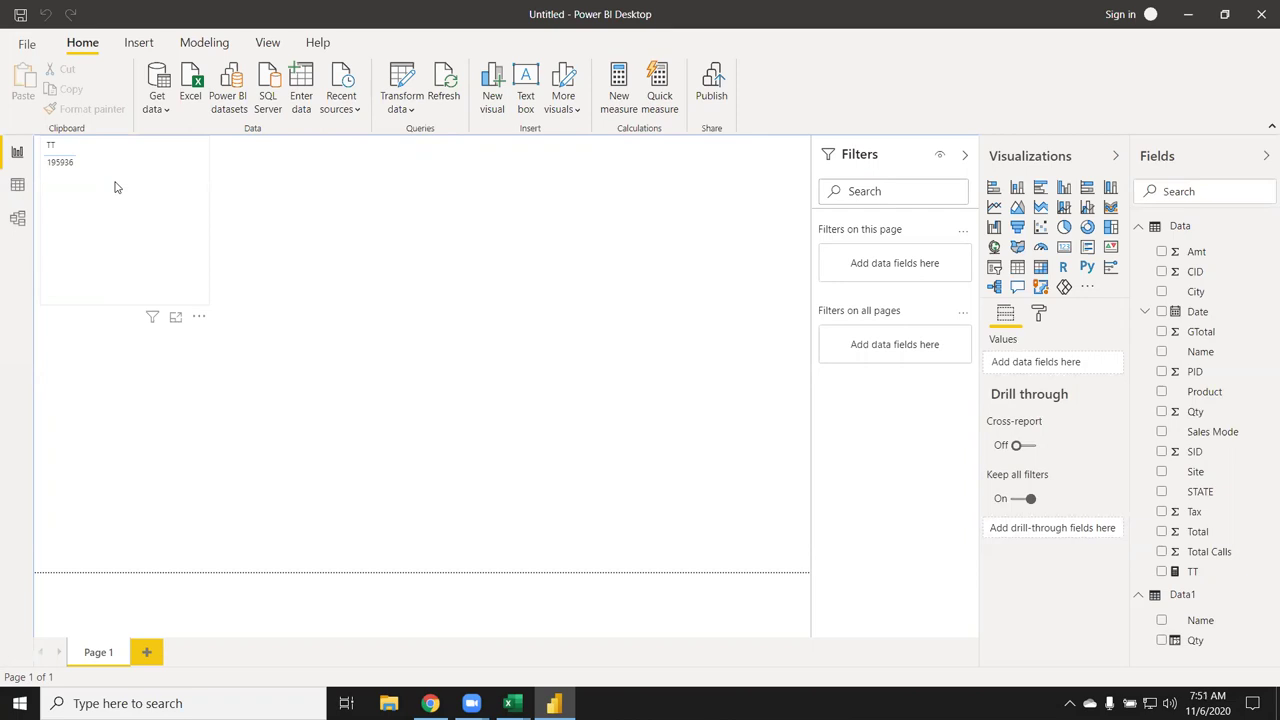
# - Review the FILTER part of Data1's Qty formula, then switch to the DAX ALL docs in Chrome
pyautogui.click(14, 190)
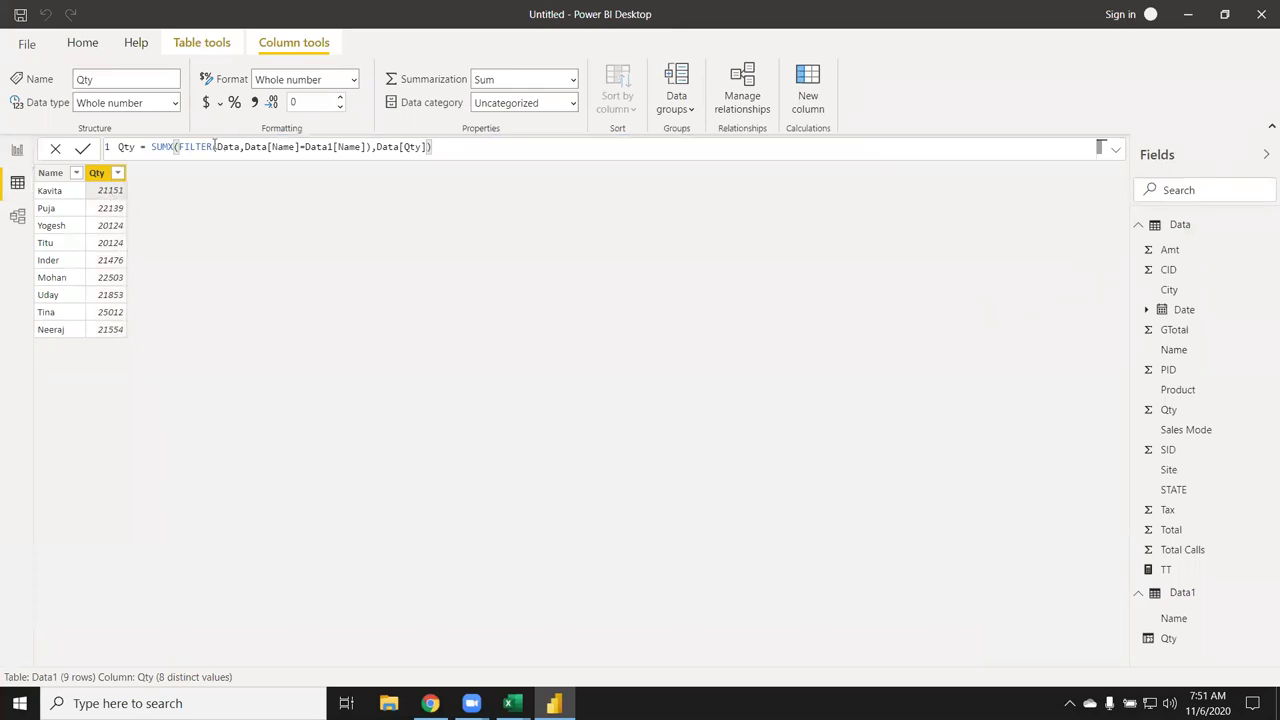
pyautogui.moveTo(190, 147); pyautogui.dragTo(368, 147)
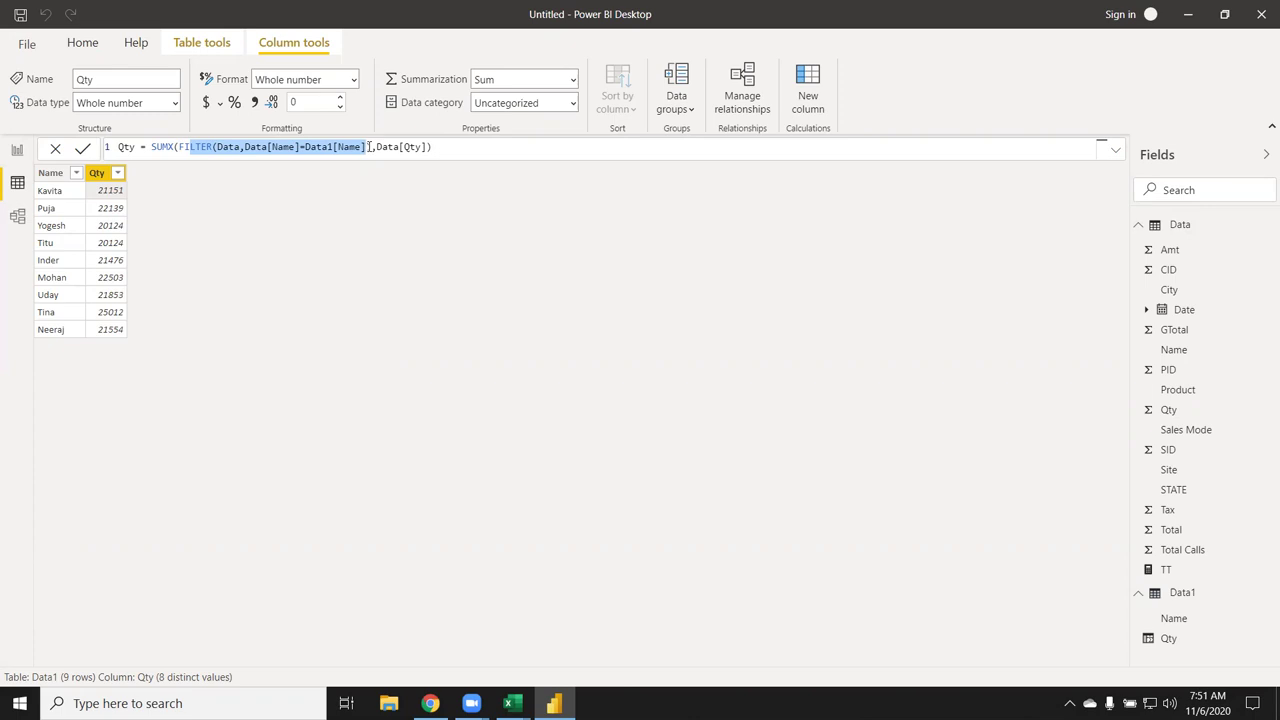
pyautogui.click(373, 147)
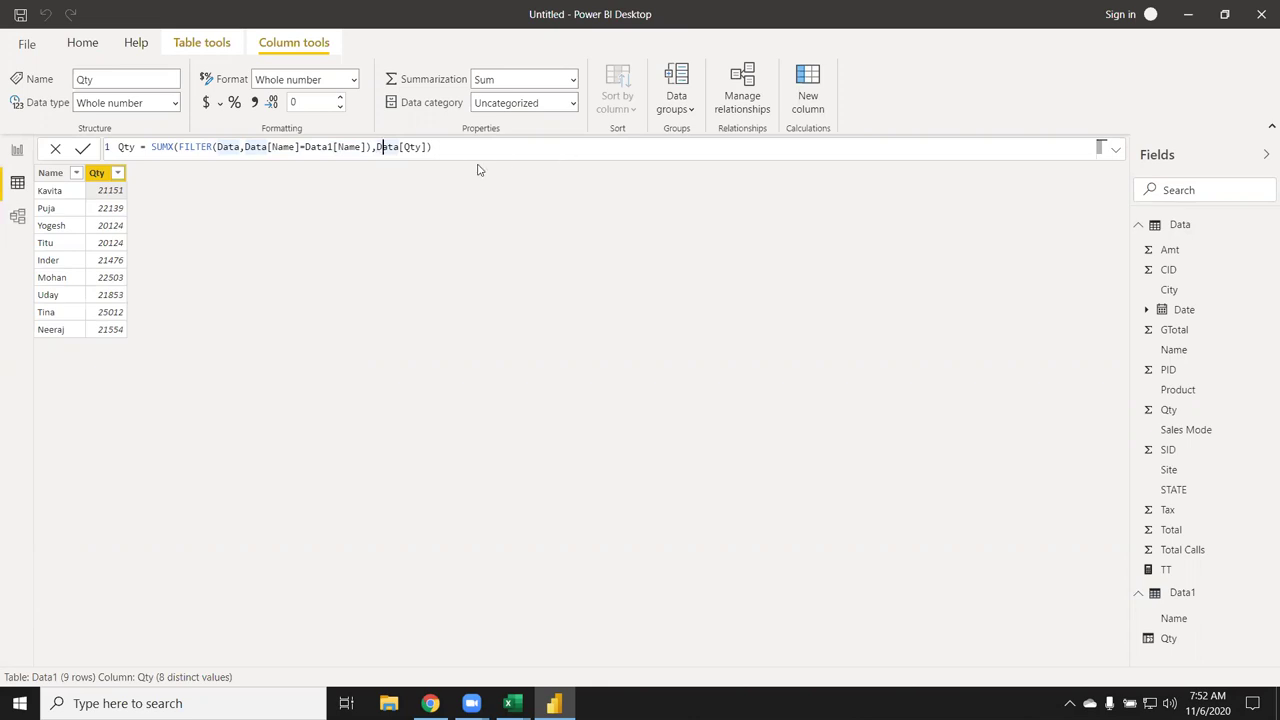
pyautogui.click(272, 147)
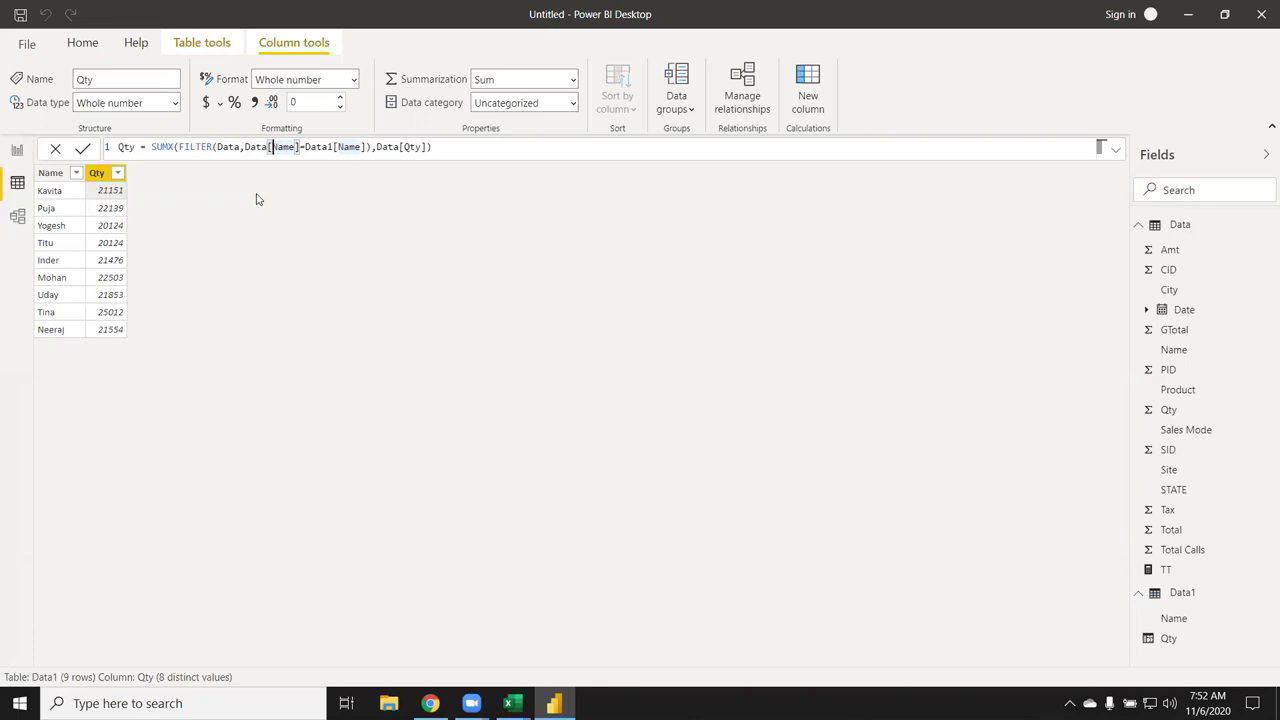
pyautogui.hotkey('alt', 'Tab')
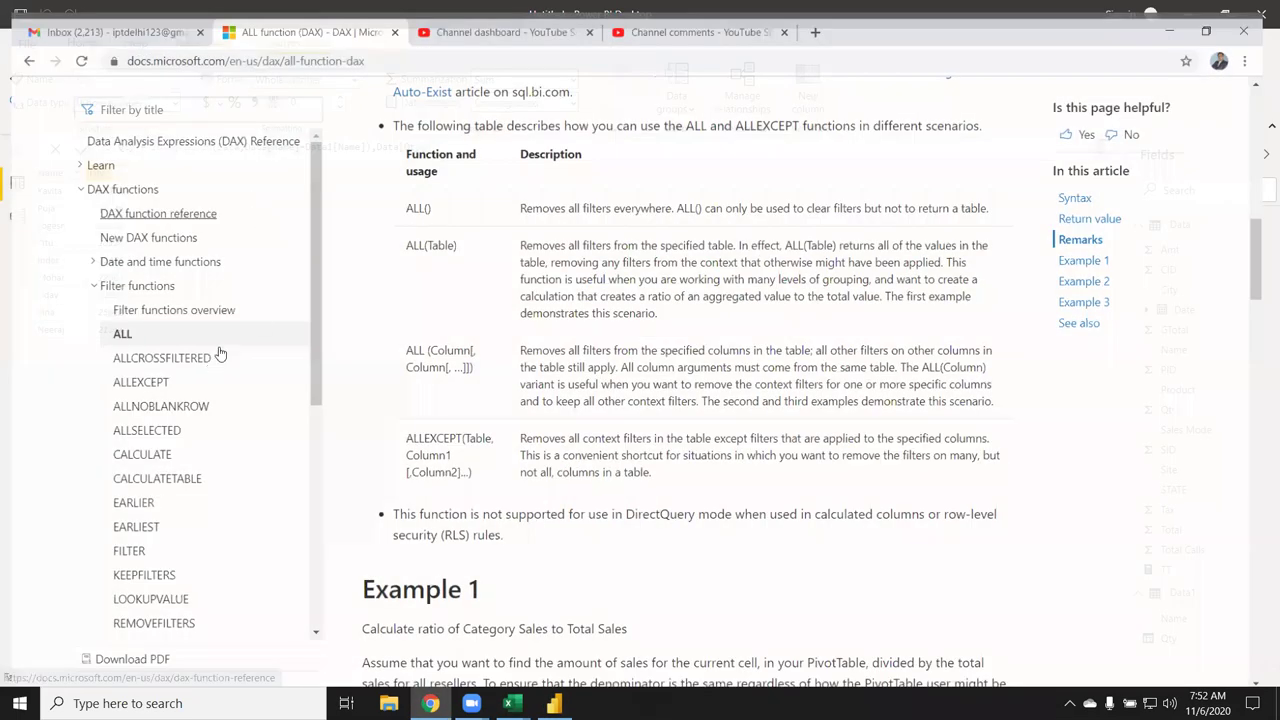
# - Read the DAX FILTER page's syntax, remarks and example, then return to Power BI Desktop
pyautogui.click(120, 546)
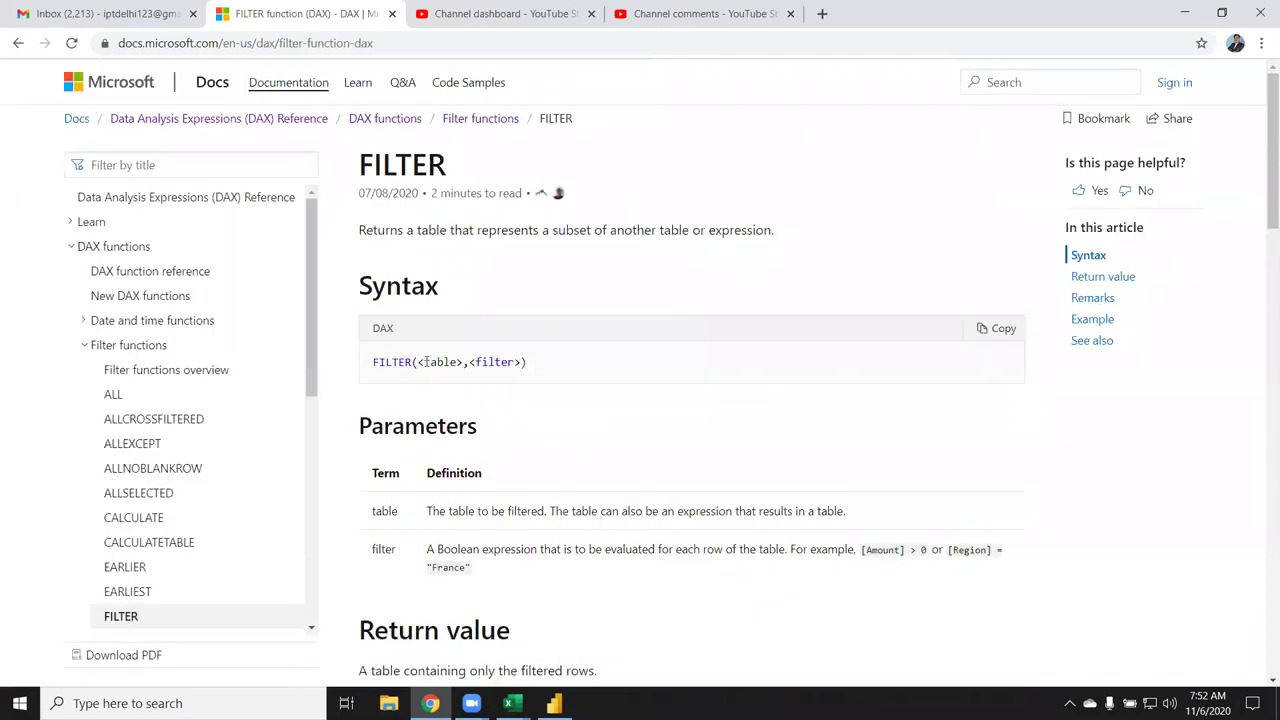
pyautogui.scroll(-3, 480, 375)
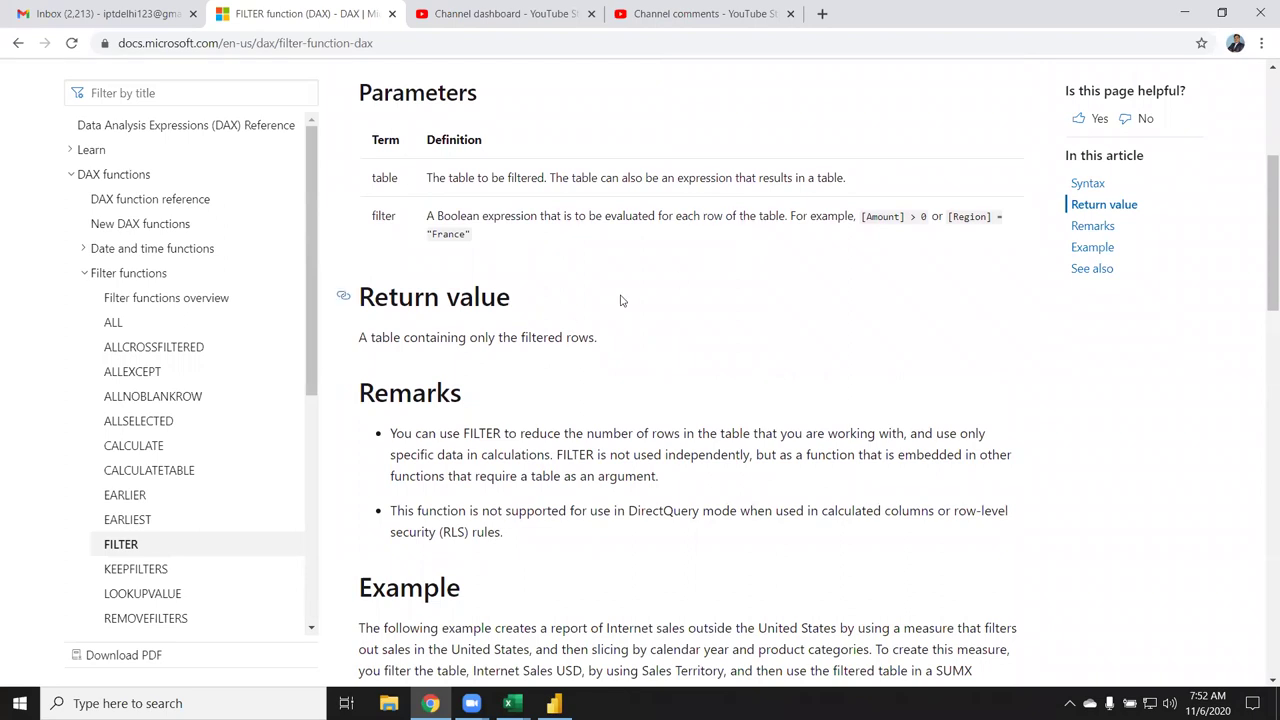
pyautogui.scroll(-2, 580, 327)
pyautogui.scroll(-2, 576, 325)
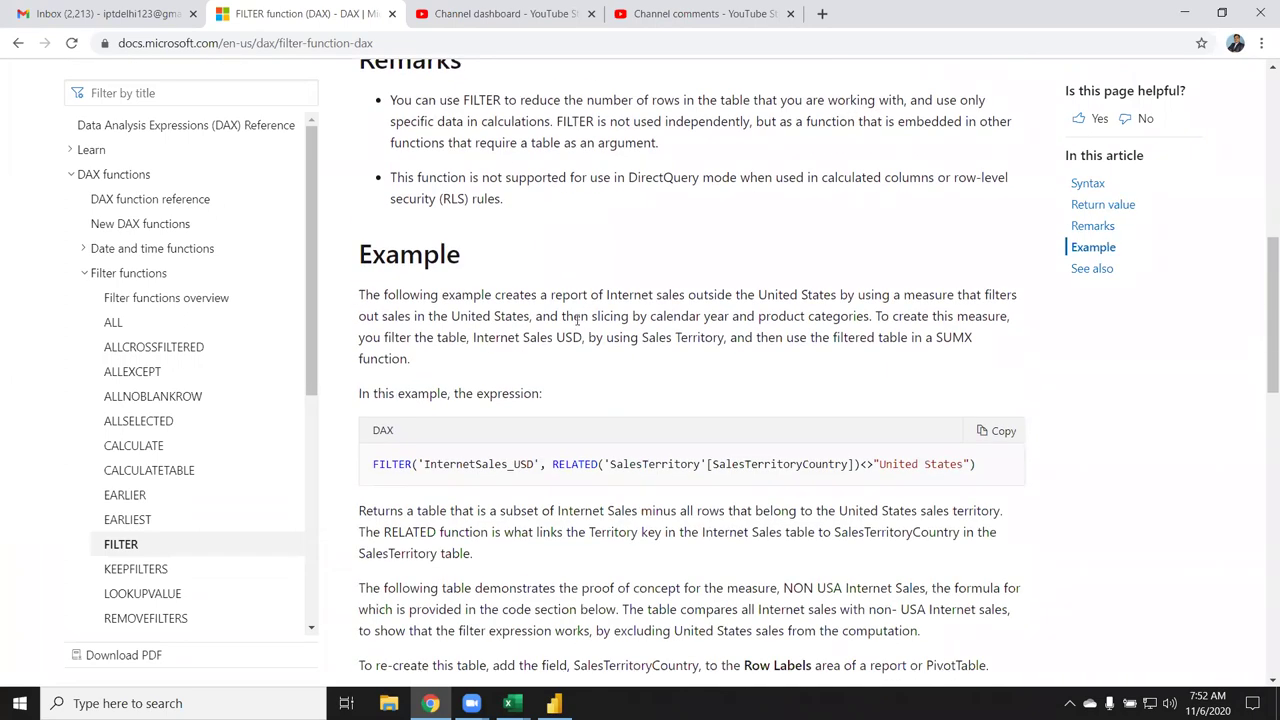
pyautogui.scroll(-3, 576, 318)
pyautogui.scroll(-1, 576, 320)
pyautogui.scroll(-2, 577, 322)
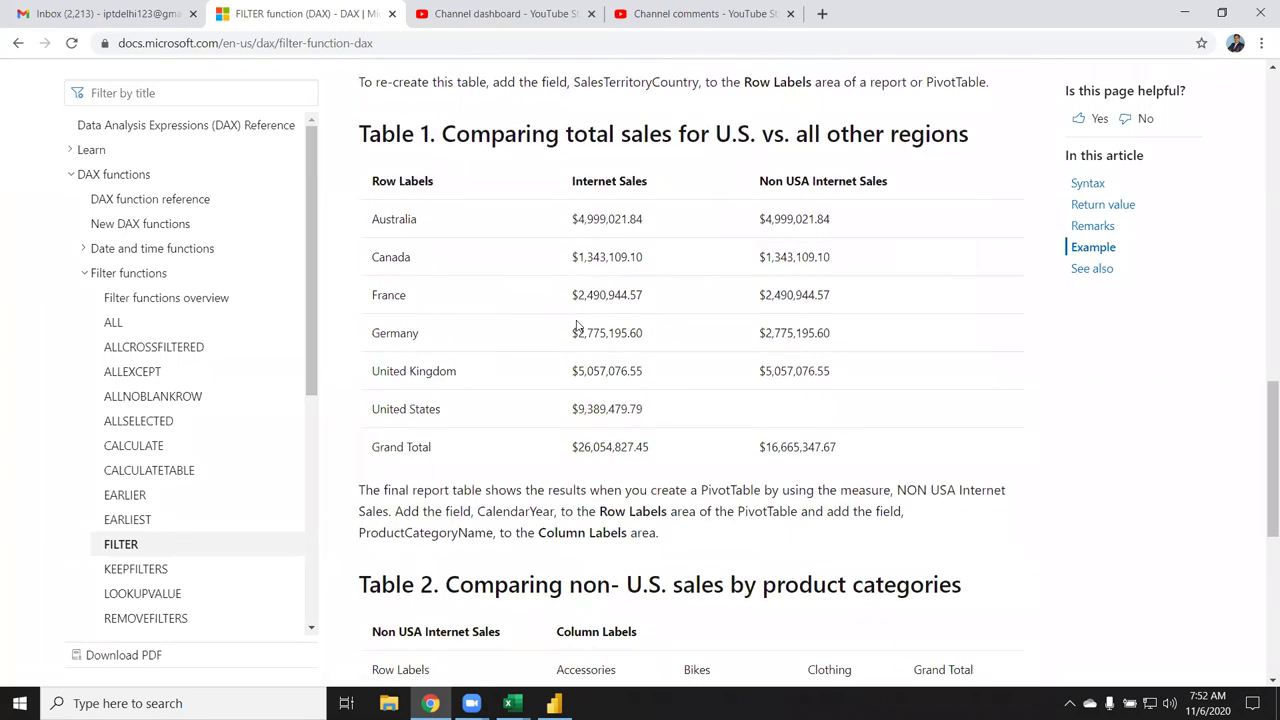
pyautogui.scroll(-2, 577, 325)
pyautogui.scroll(-2, 576, 325)
pyautogui.scroll(-1, 576, 326)
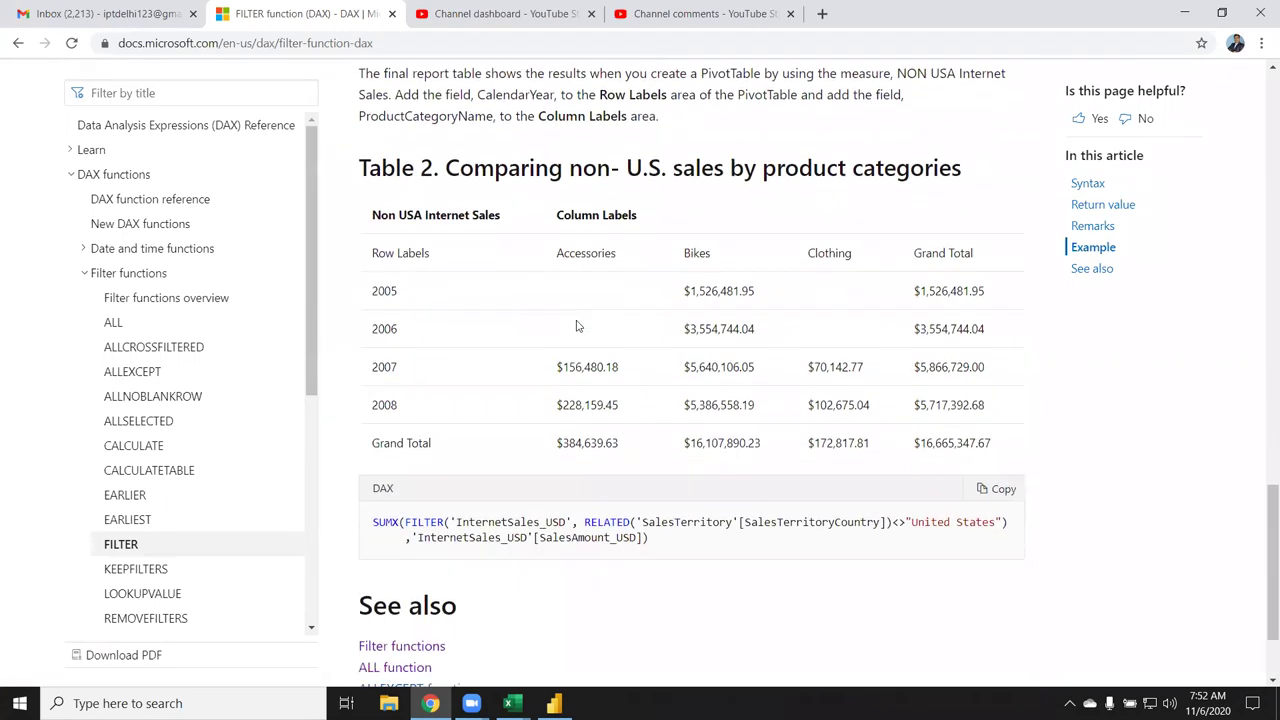
pyautogui.scroll(-1, 576, 325)
pyautogui.scroll(-1, 577, 321)
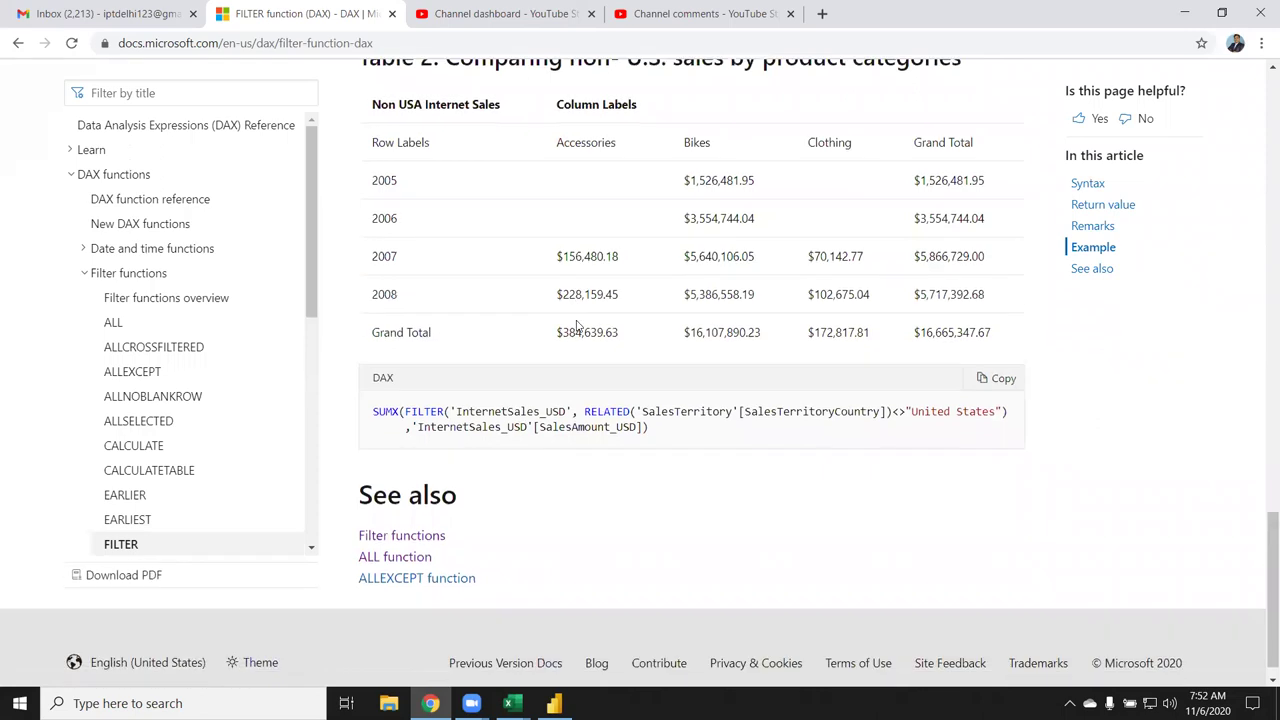
pyautogui.scroll(2, 590, 340)
pyautogui.scroll(3, 610, 365)
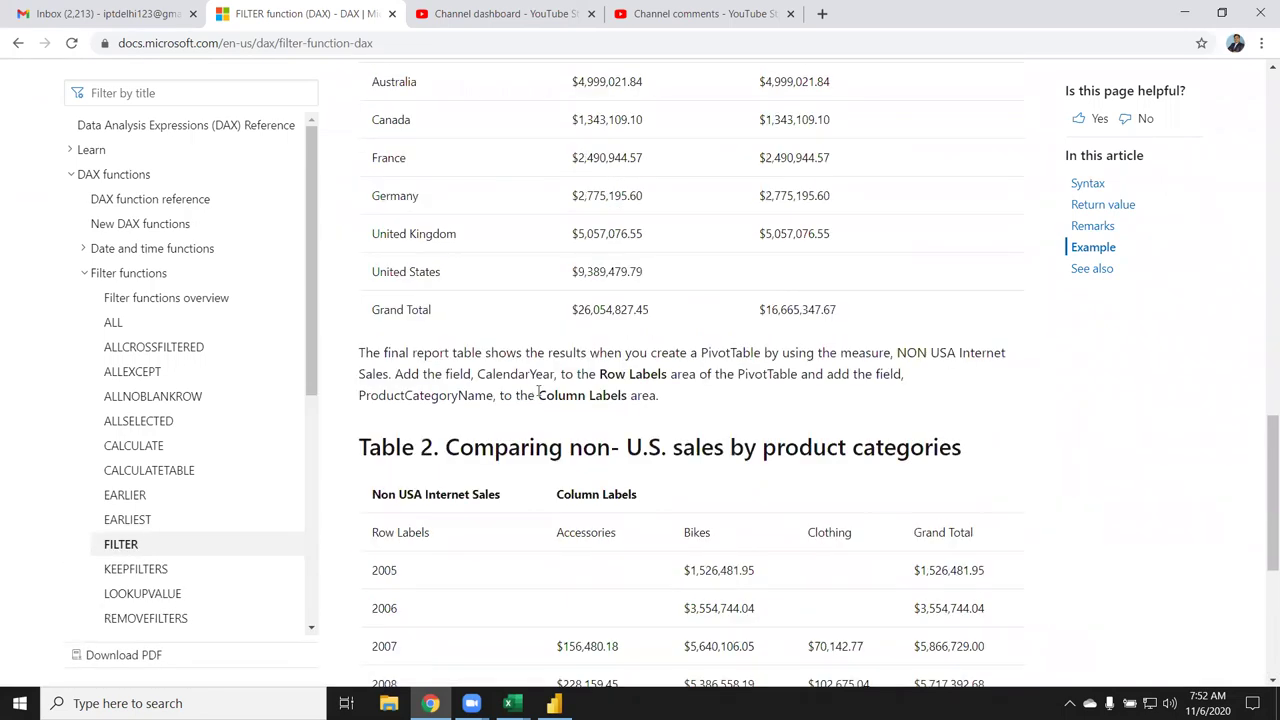
pyautogui.scroll(5, 538, 390)
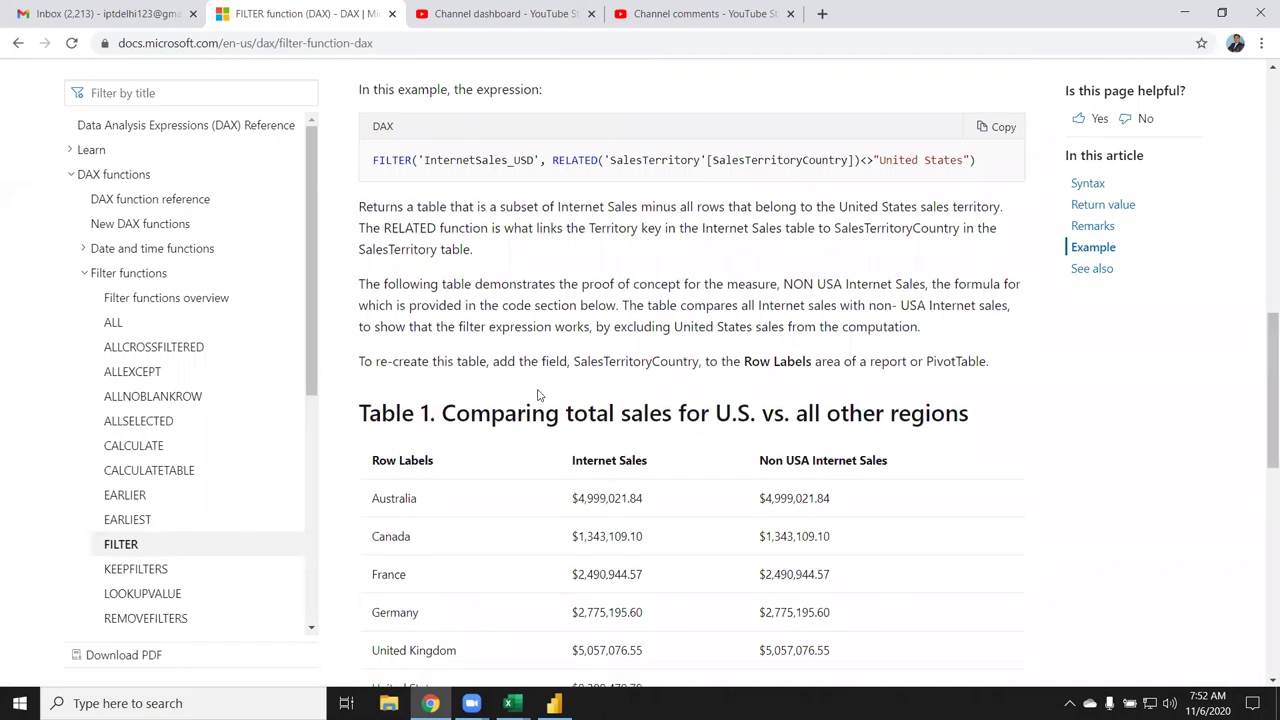
pyautogui.scroll(1, 538, 395)
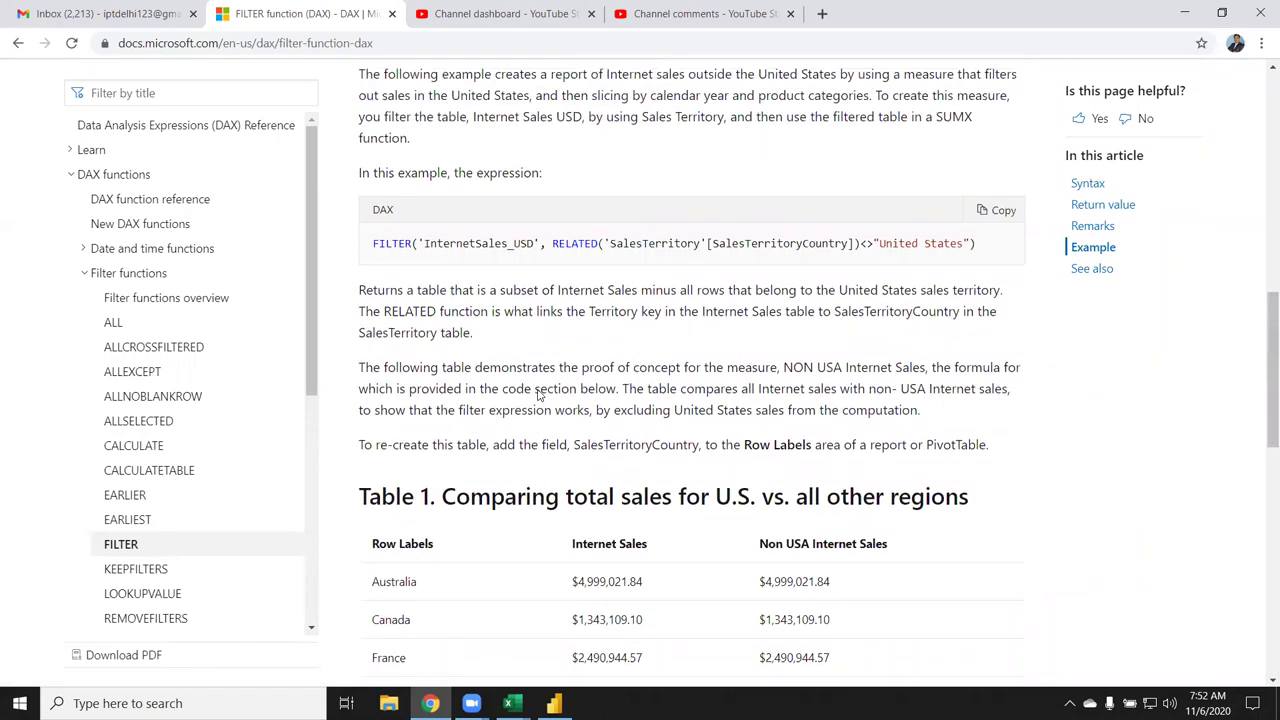
pyautogui.scroll(3, 537, 381)
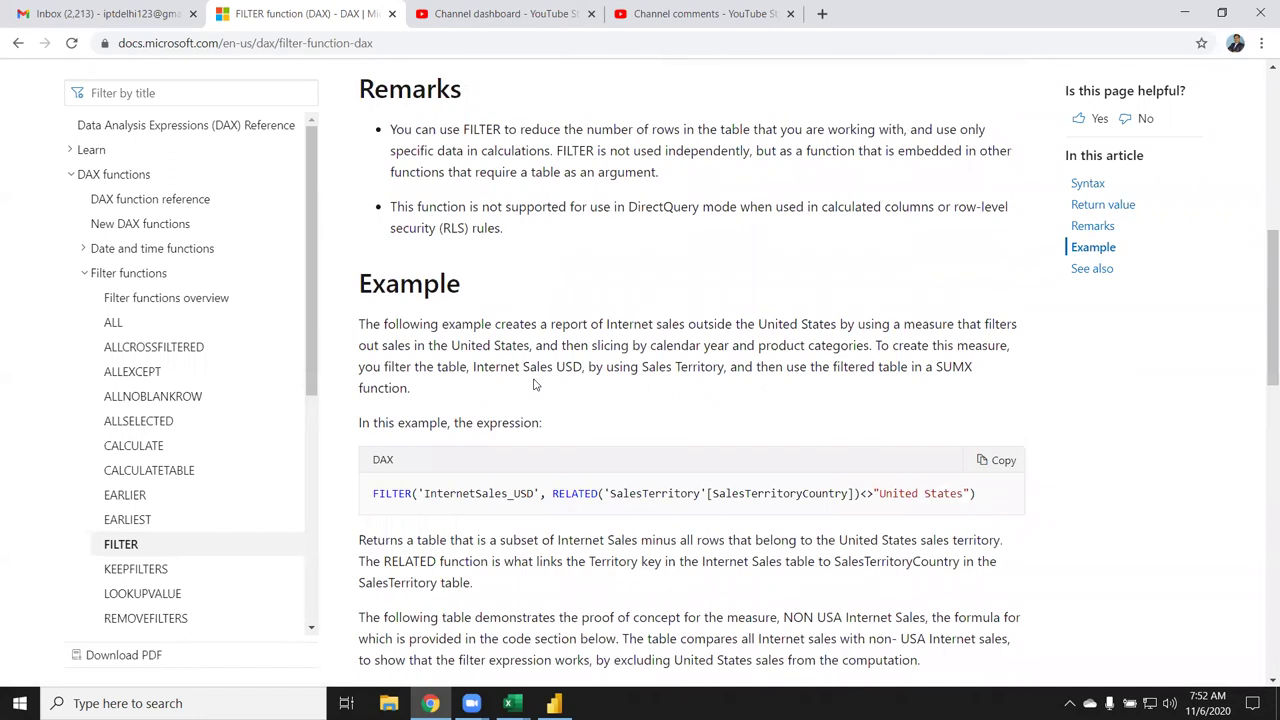
pyautogui.scroll(1, 537, 384)
pyautogui.scroll(2, 537, 382)
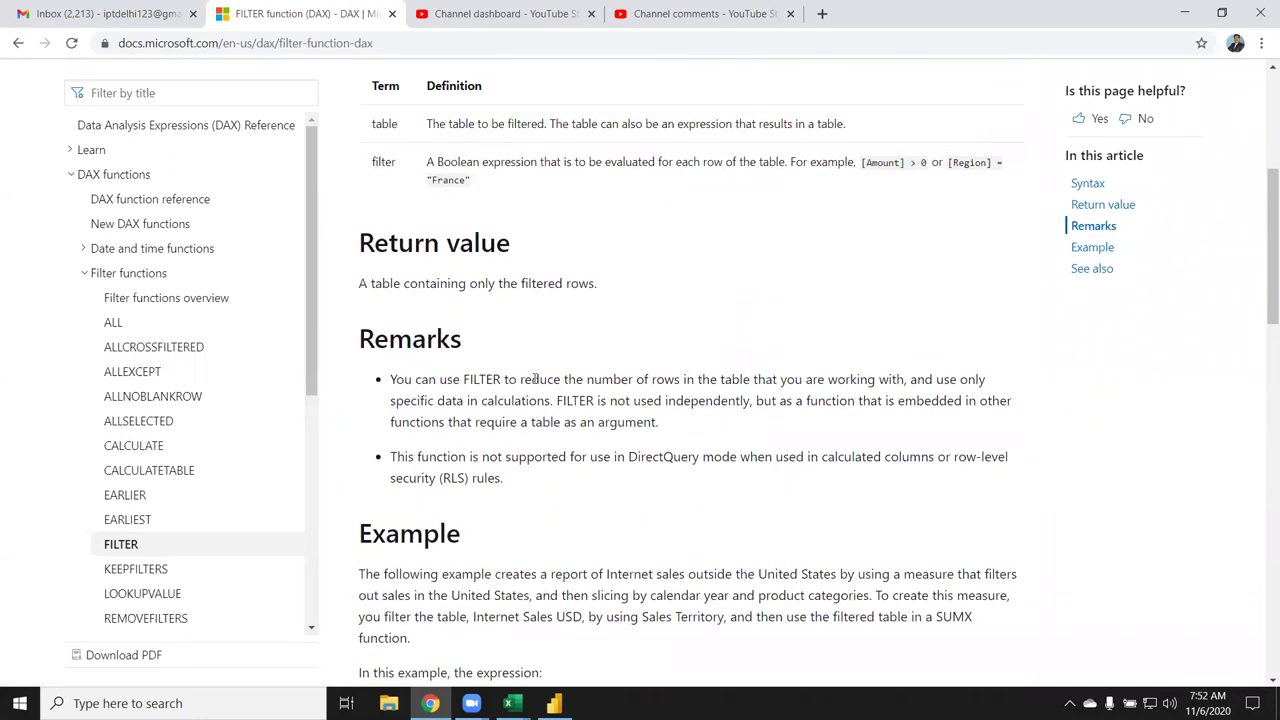
pyautogui.scroll(1, 535, 379)
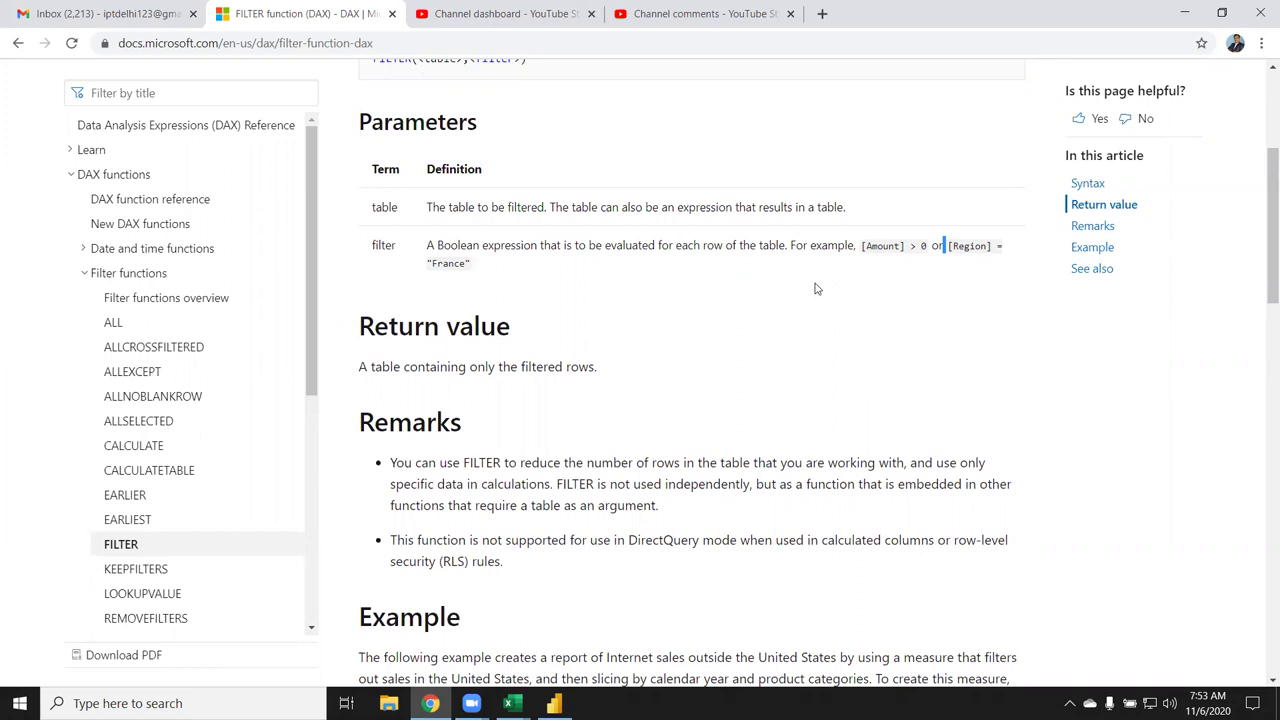
pyautogui.hotkey('alt', 'Tab')
pyautogui.hotkey('alt', 'Tab')
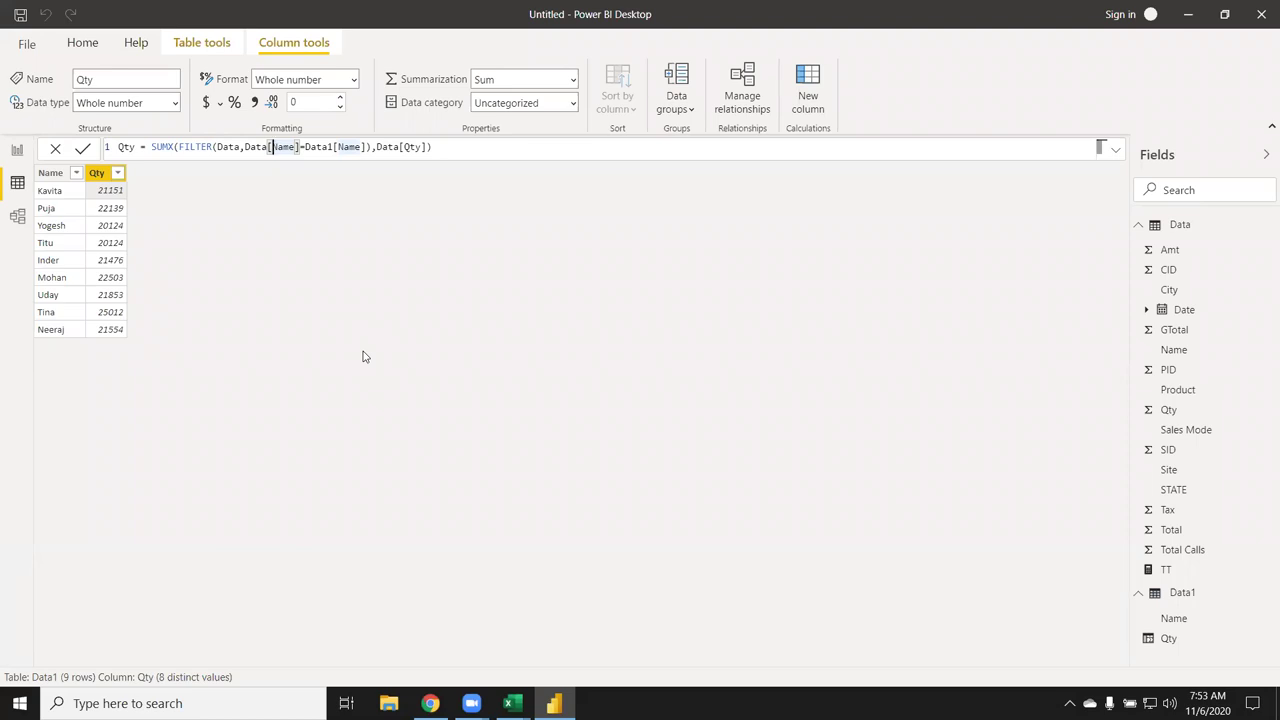
# - After reviewing the Name and Qty formulas, start a Data1 column INC = IF(Data1[Qty]
pyautogui.click(49, 174)
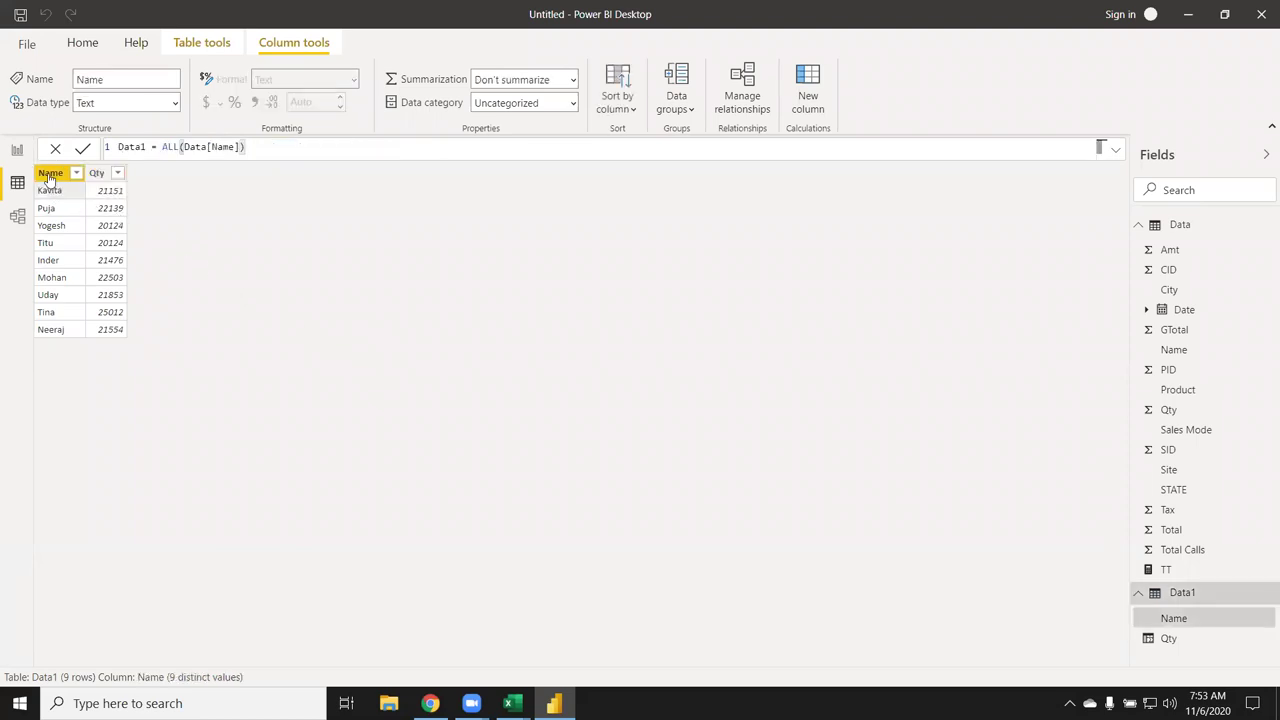
pyautogui.click(99, 176)
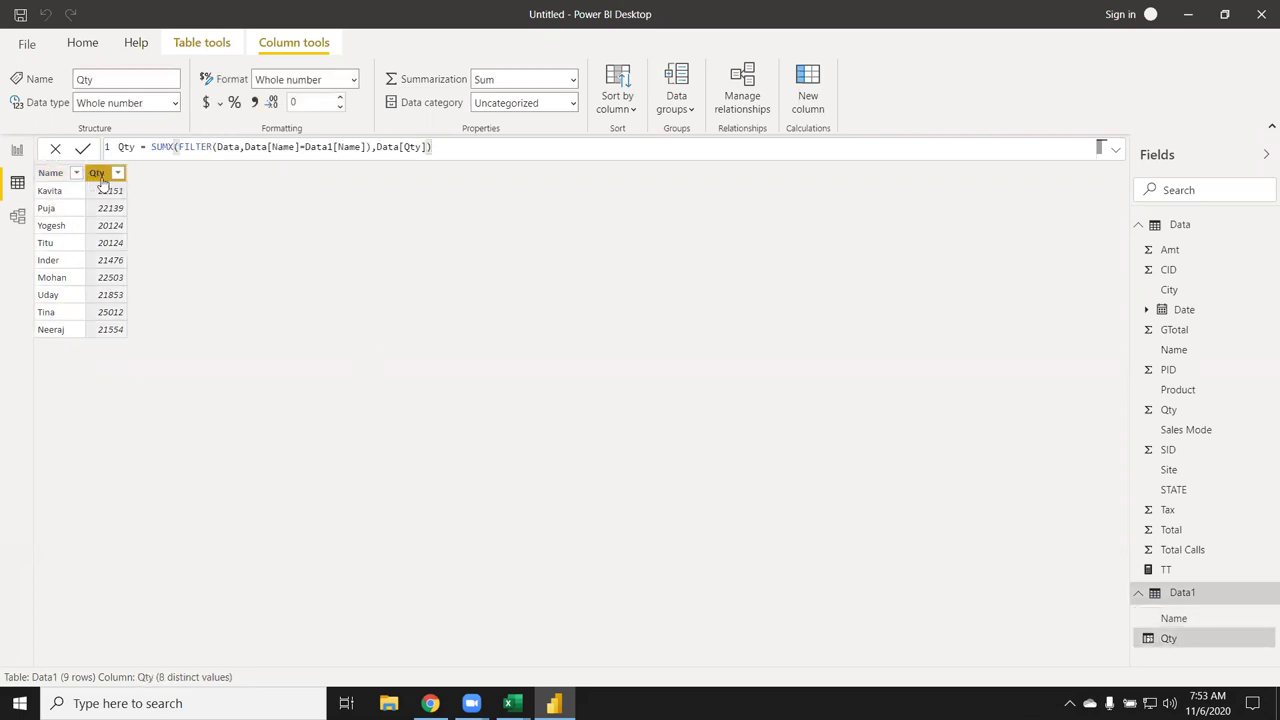
pyautogui.click(808, 100)
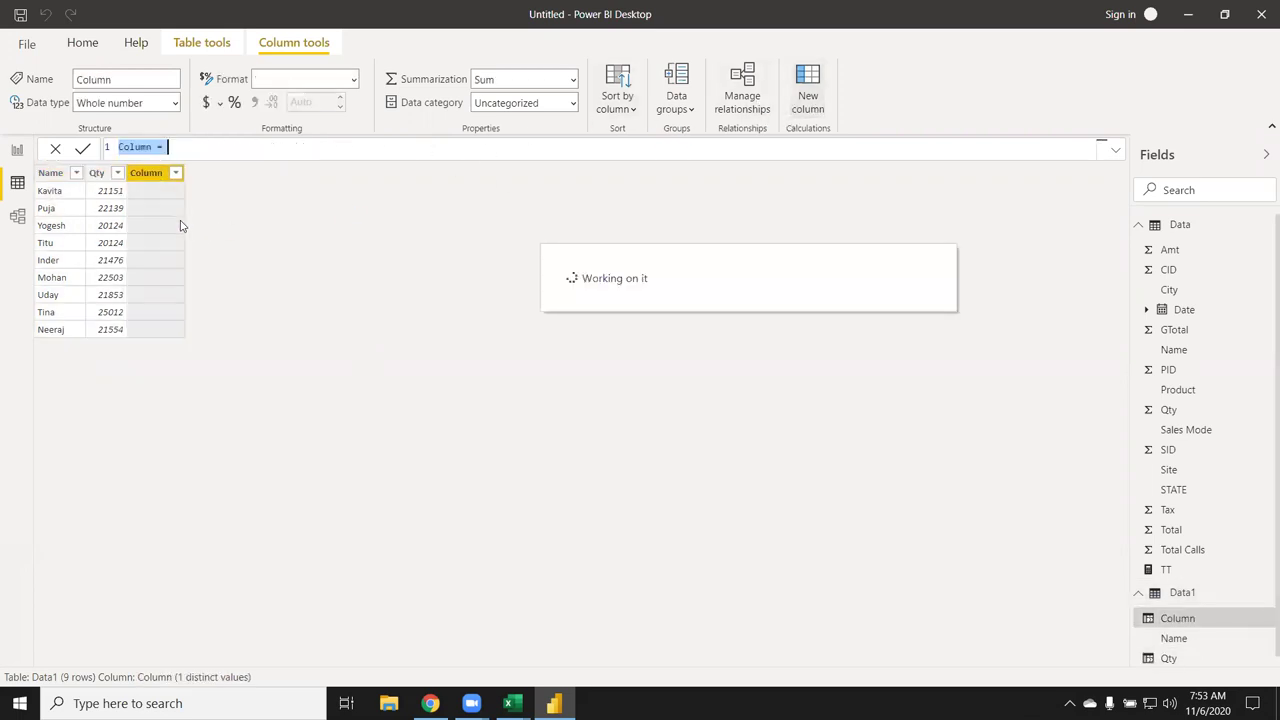
pyautogui.doubleClick(140, 147)
pyautogui.write('INC')
pyautogui.click(168, 147)
pyautogui.write('IF(')
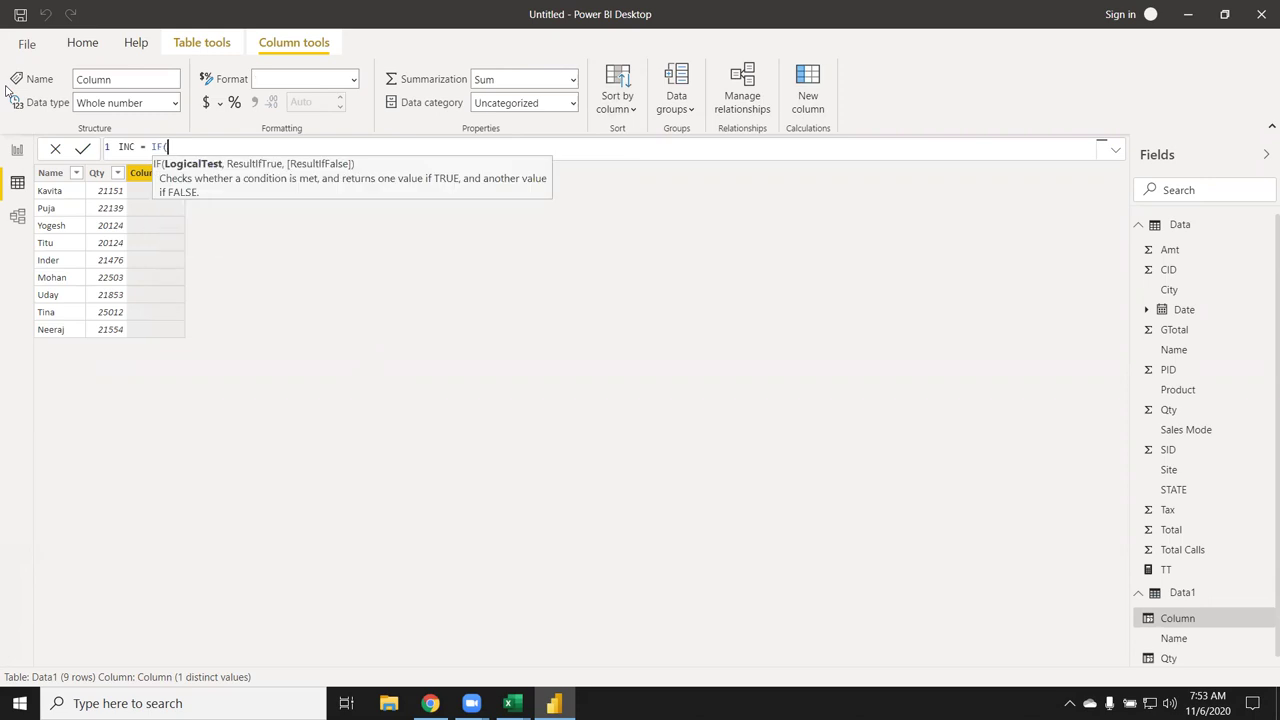
pyautogui.write('qty')
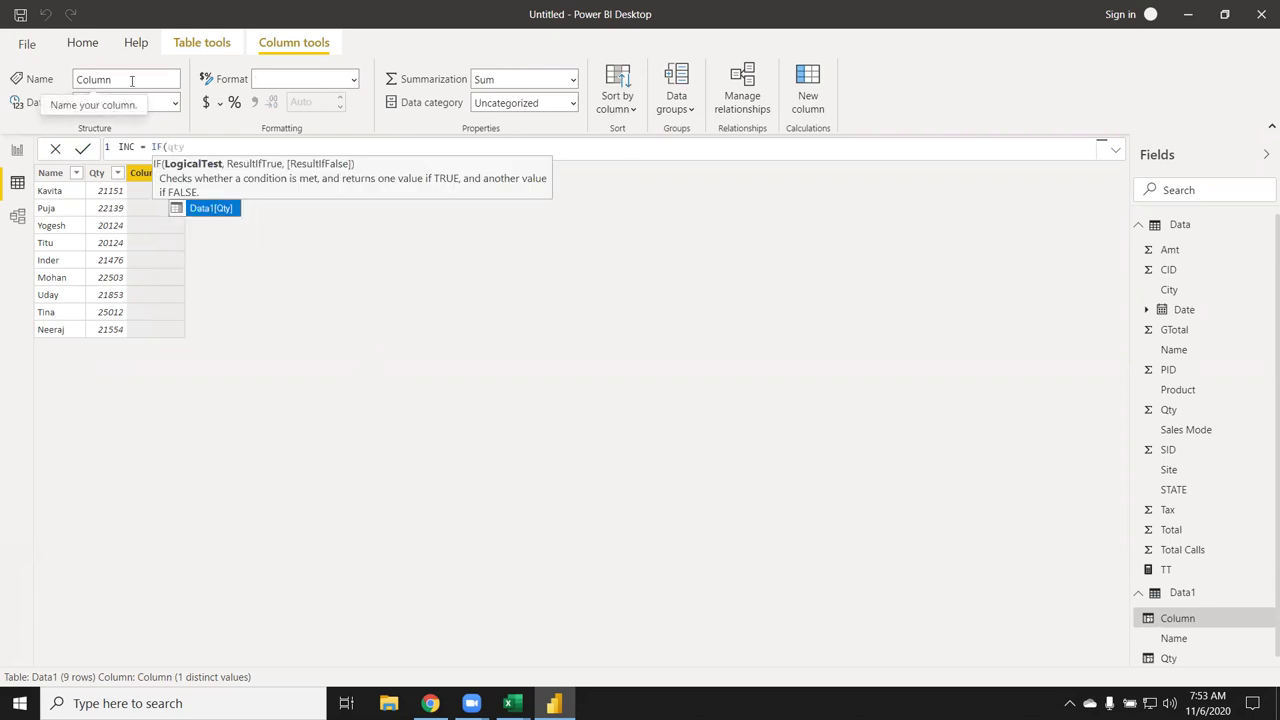
pyautogui.press('BackSpace')
pyautogui.press('BackSpace')
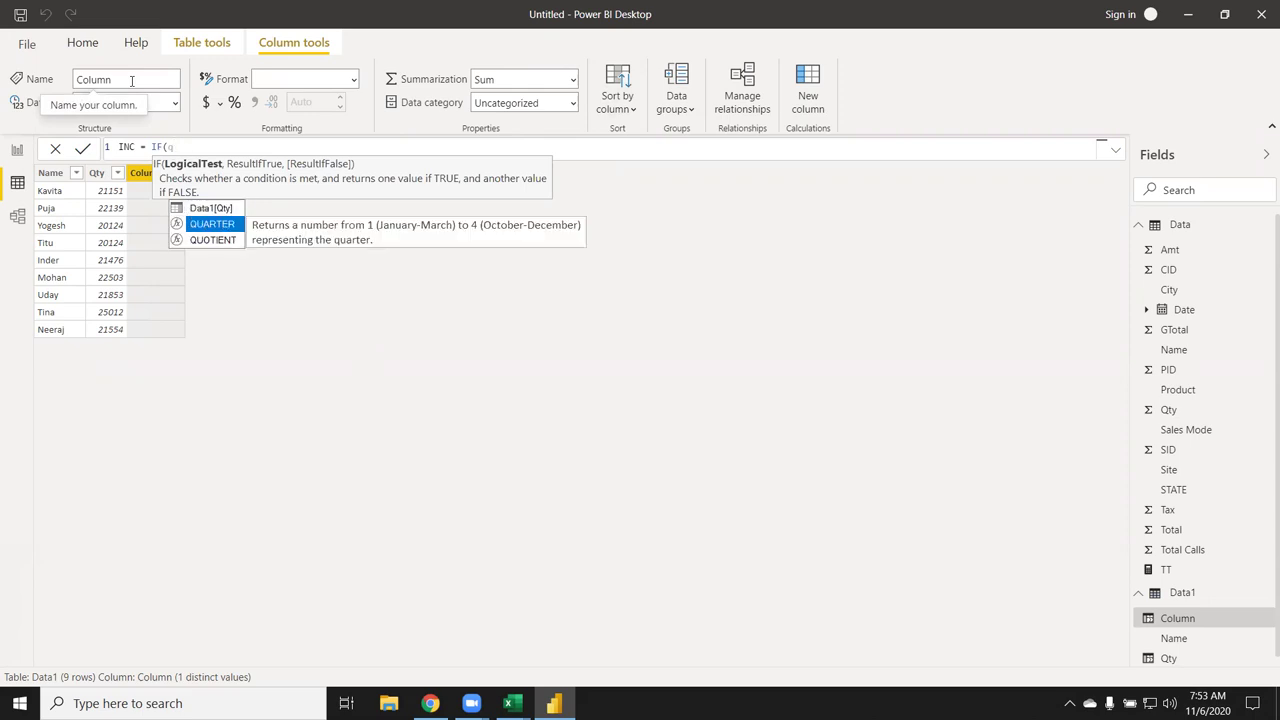
pyautogui.press('Up')
pyautogui.press('Tab')
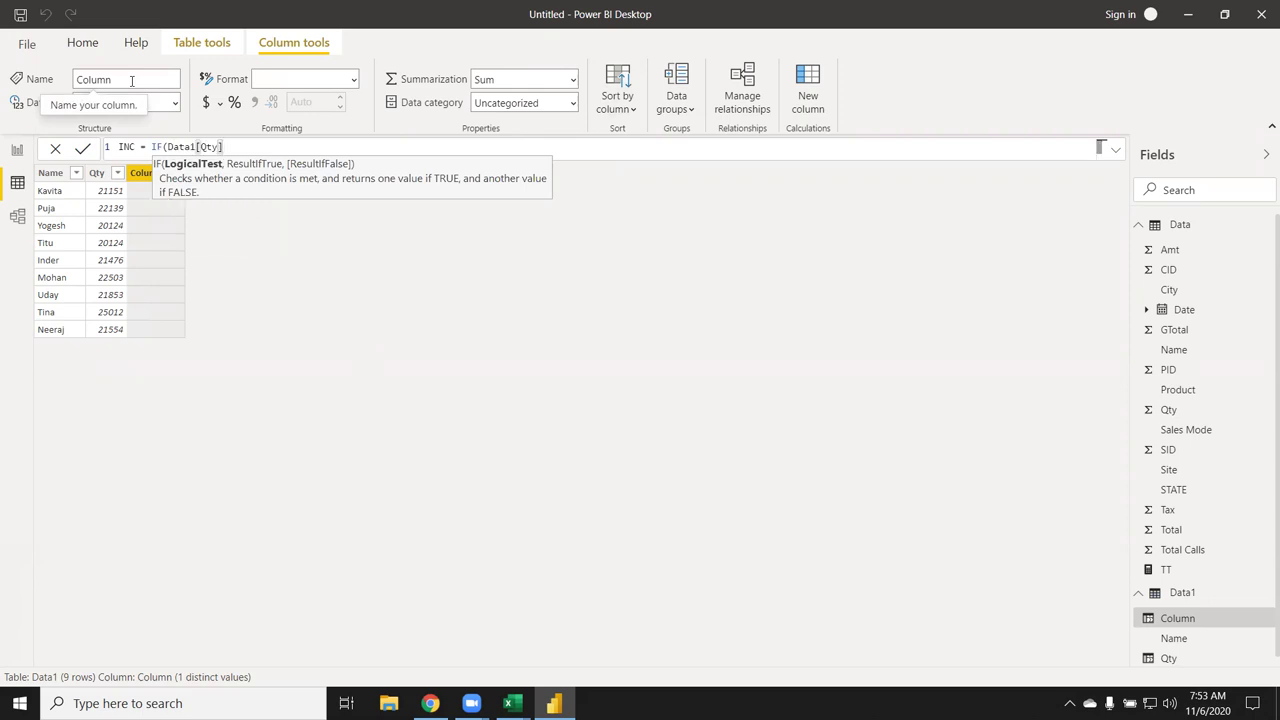
# - Complete INC: Qty<=10000 gives 5000, <=20000 gives 7500, otherwise 10000
pyautogui.write('<=')
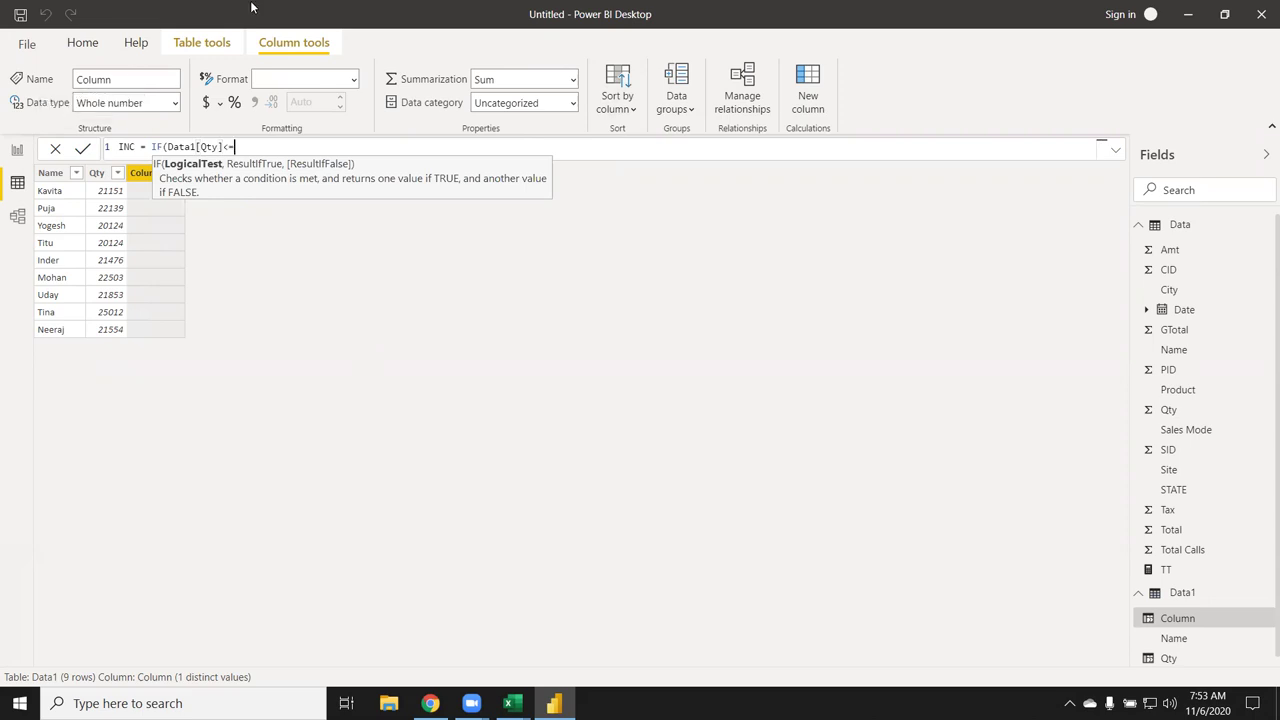
pyautogui.write('10000')
pyautogui.write(',5000')
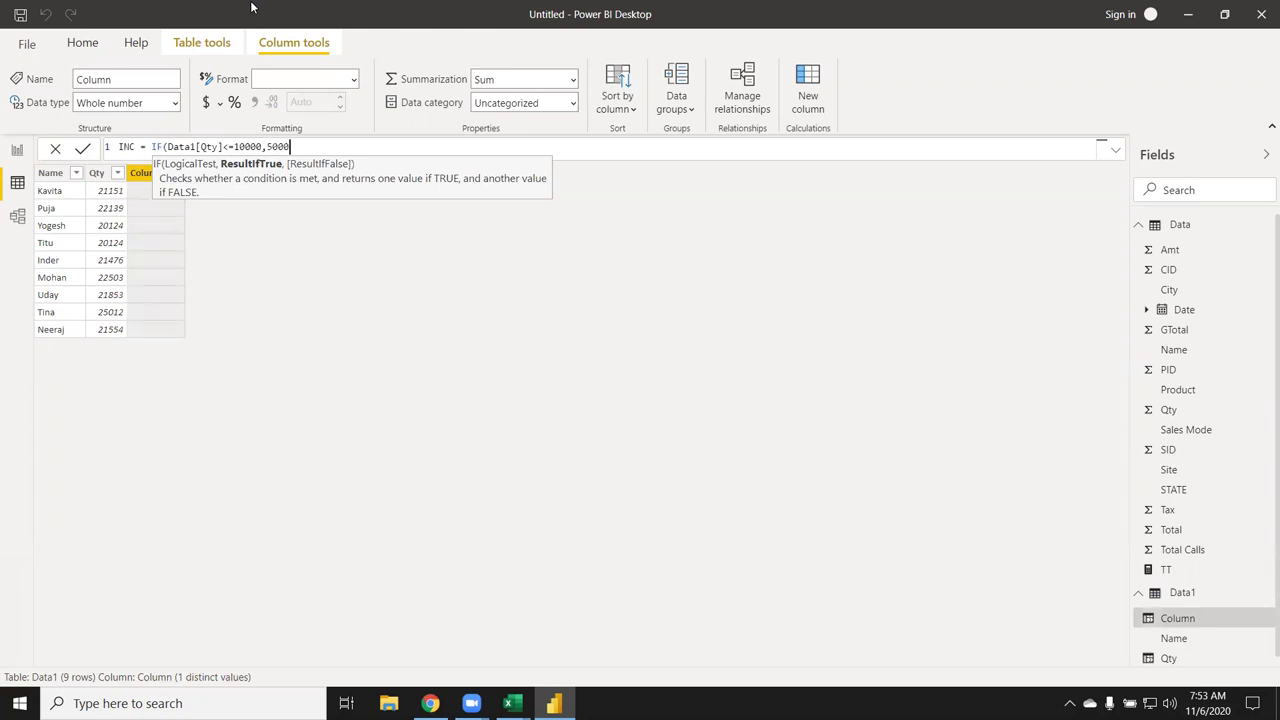
pyautogui.write(',IF')
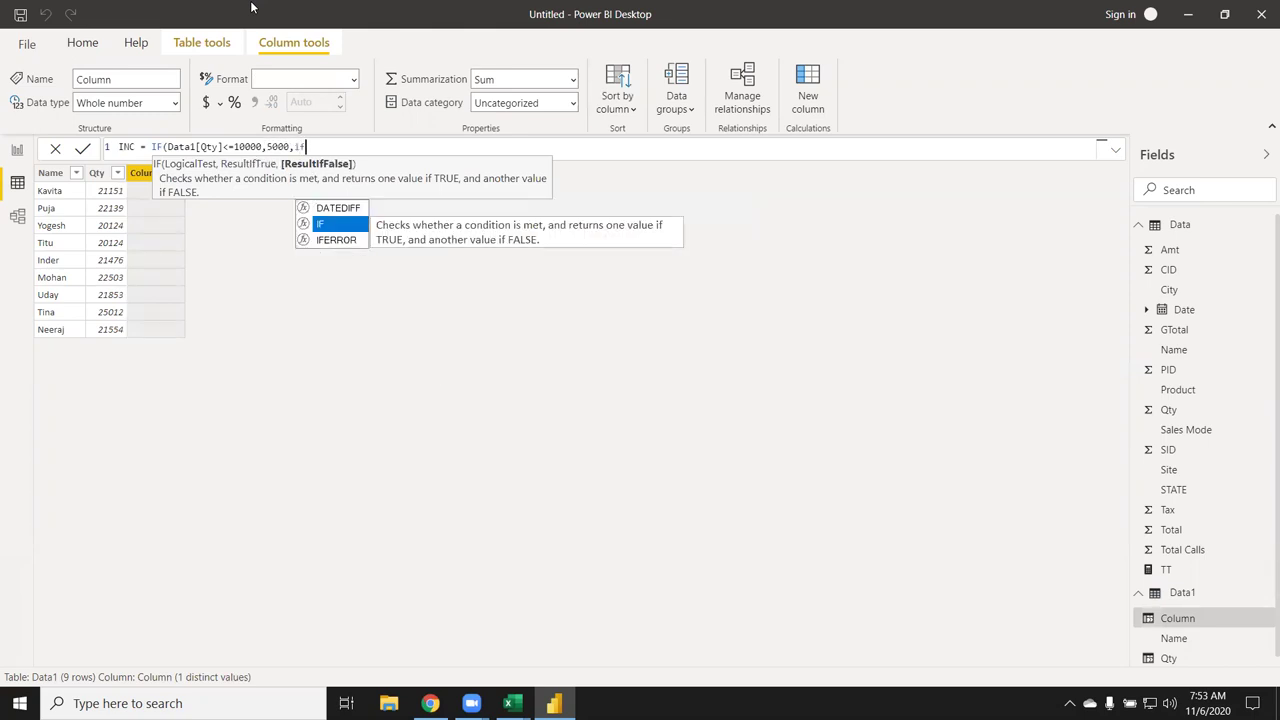
pyautogui.write('(data1')
pyautogui.press('Down')
pyautogui.press('Tab')
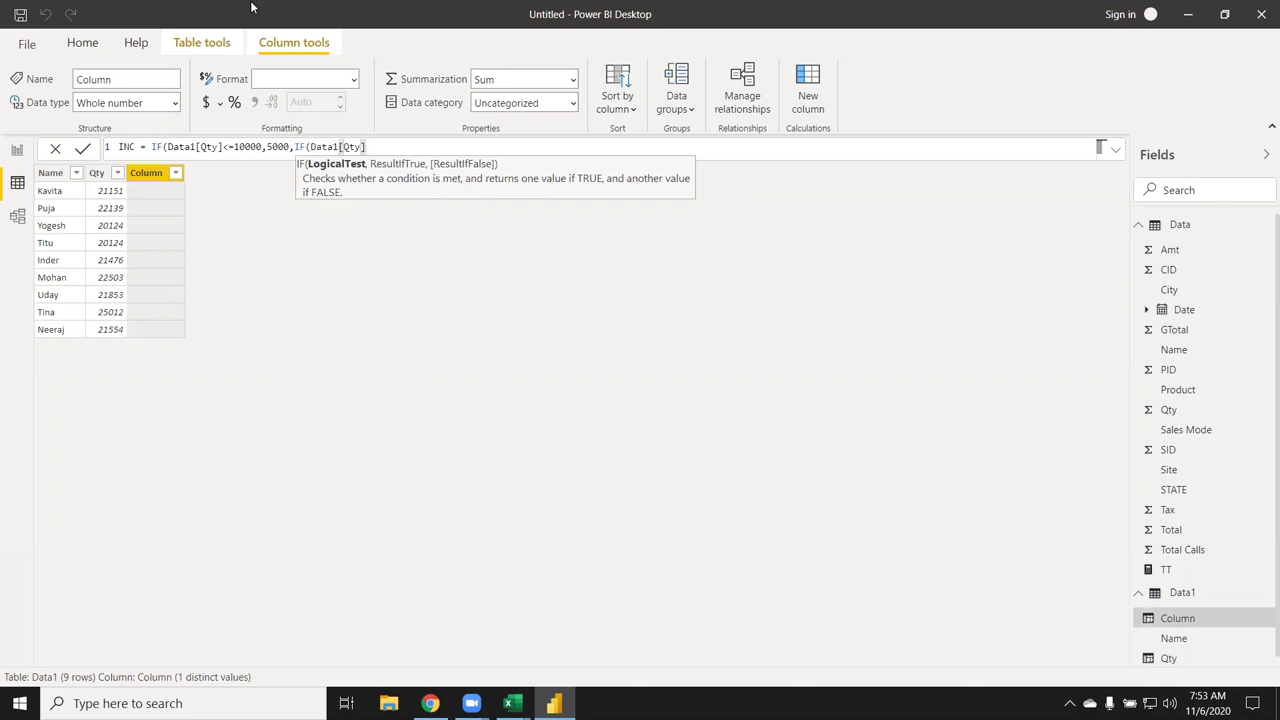
pyautogui.write('<=20000,75000')
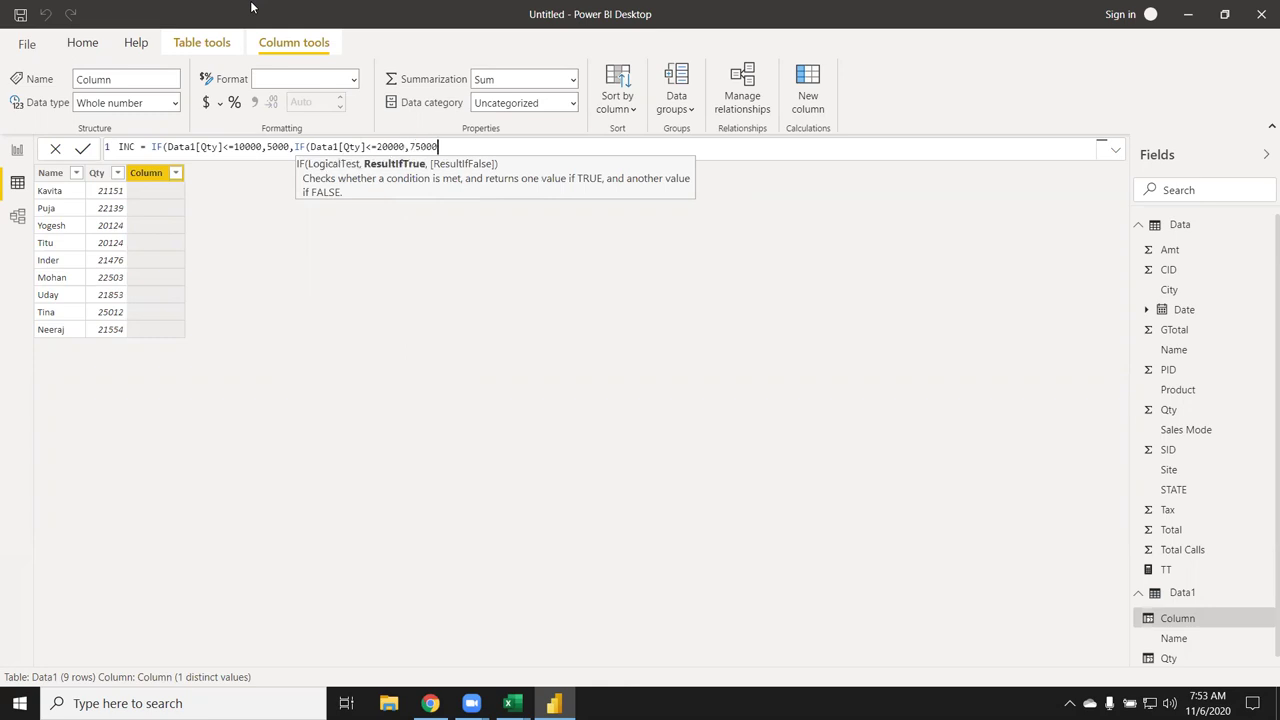
pyautogui.press('BackSpace')
pyautogui.write(',')
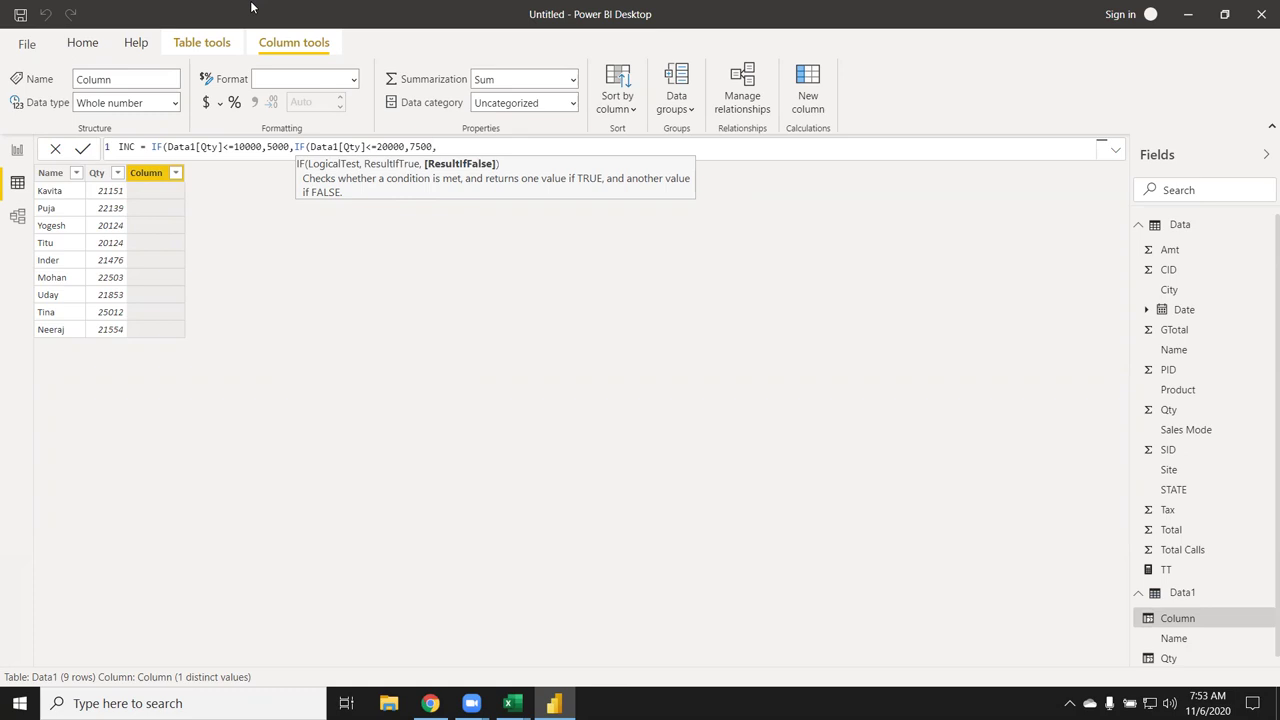
pyautogui.write('10000')
pyautogui.write('))')
pyautogui.press('Return')
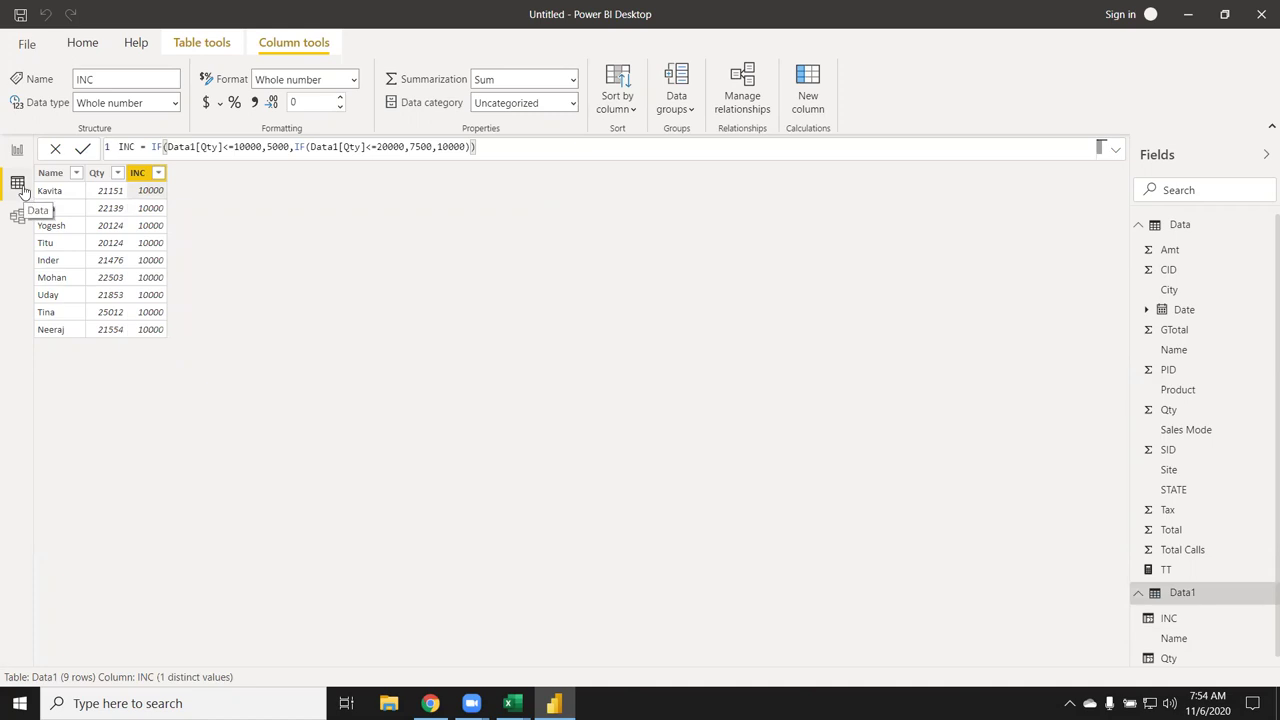
# - Inspect the Data table's Qty column and the Data1 table, then return to the report page
pyautogui.click(1140, 228)
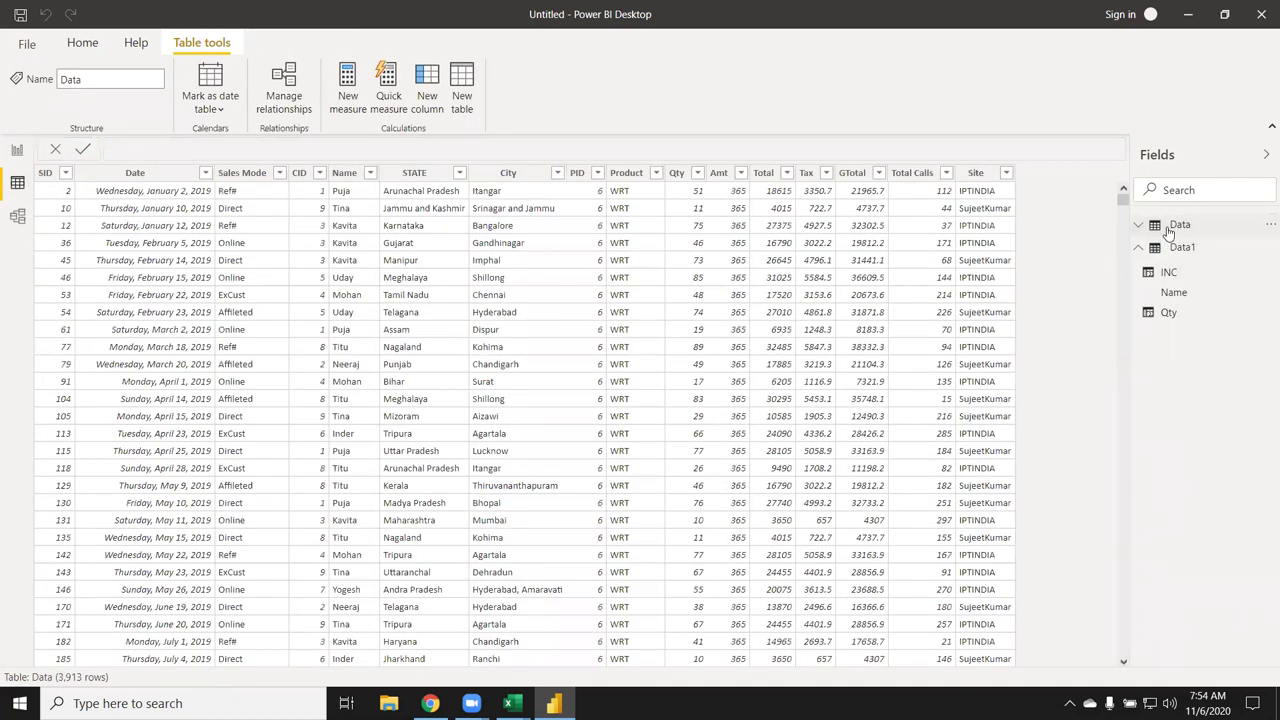
pyautogui.click(1169, 231)
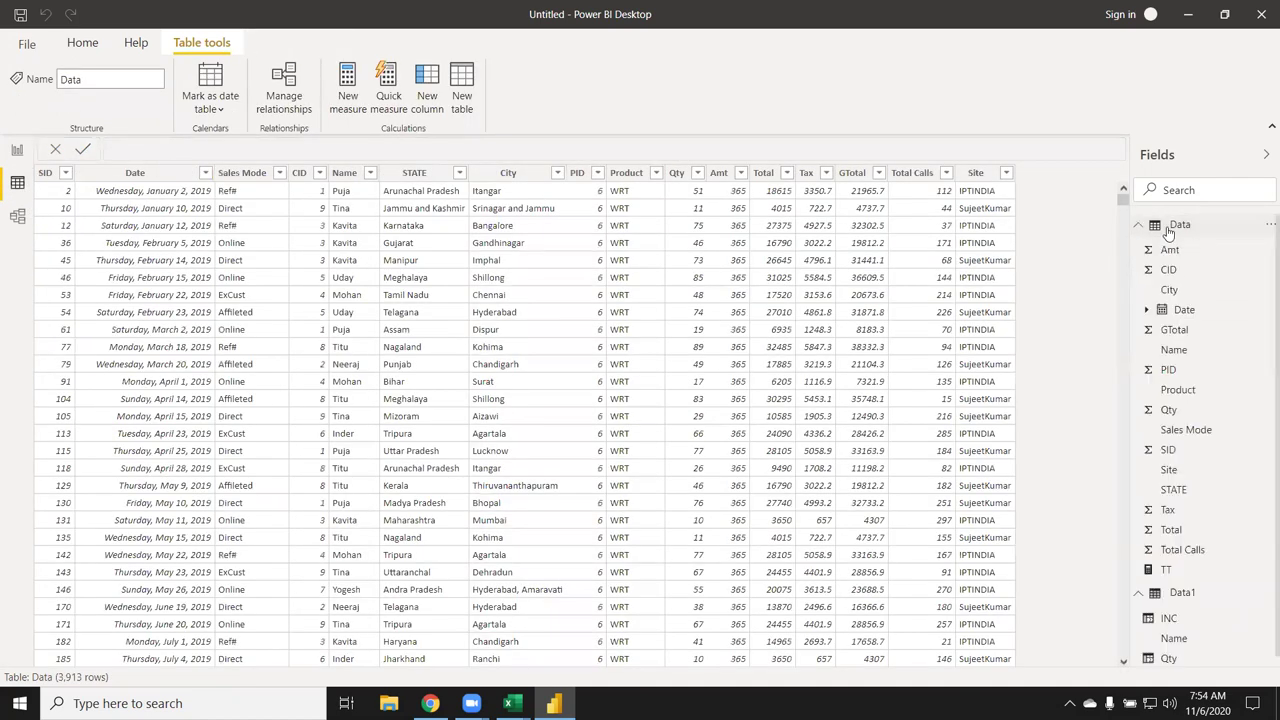
pyautogui.click(694, 196)
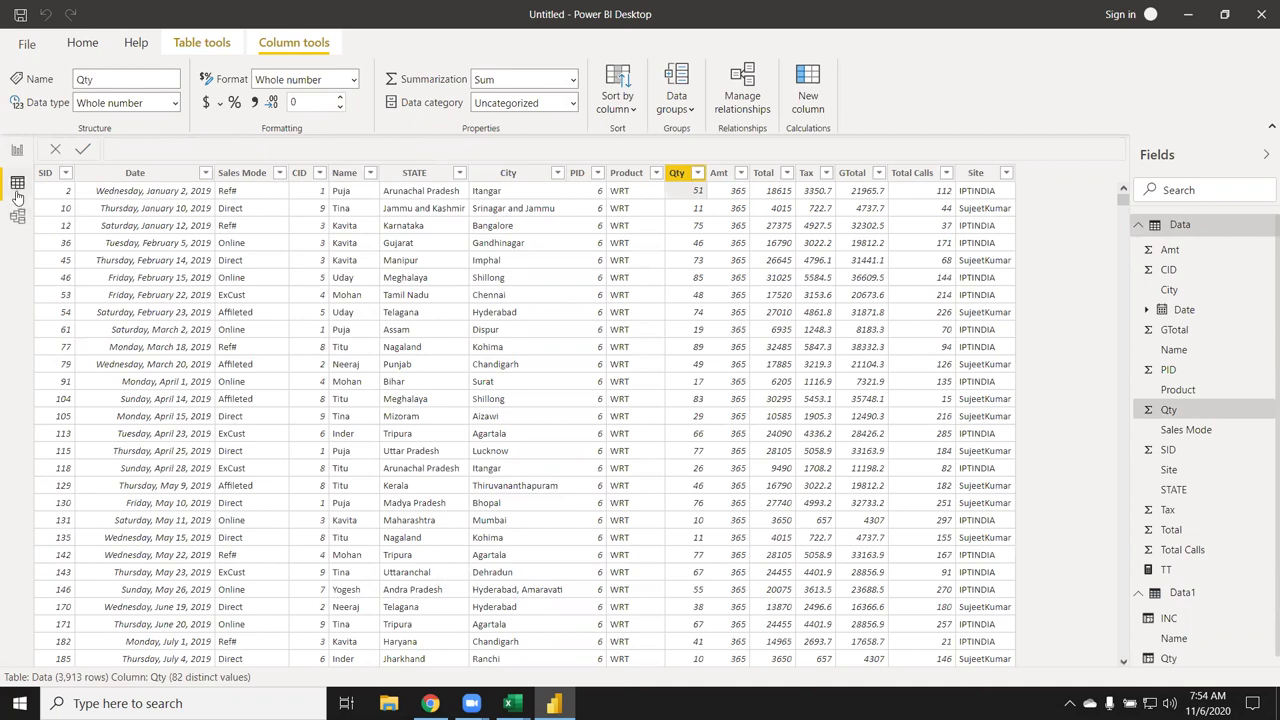
pyautogui.moveTo(1180, 224)
pyautogui.click(1138, 226)
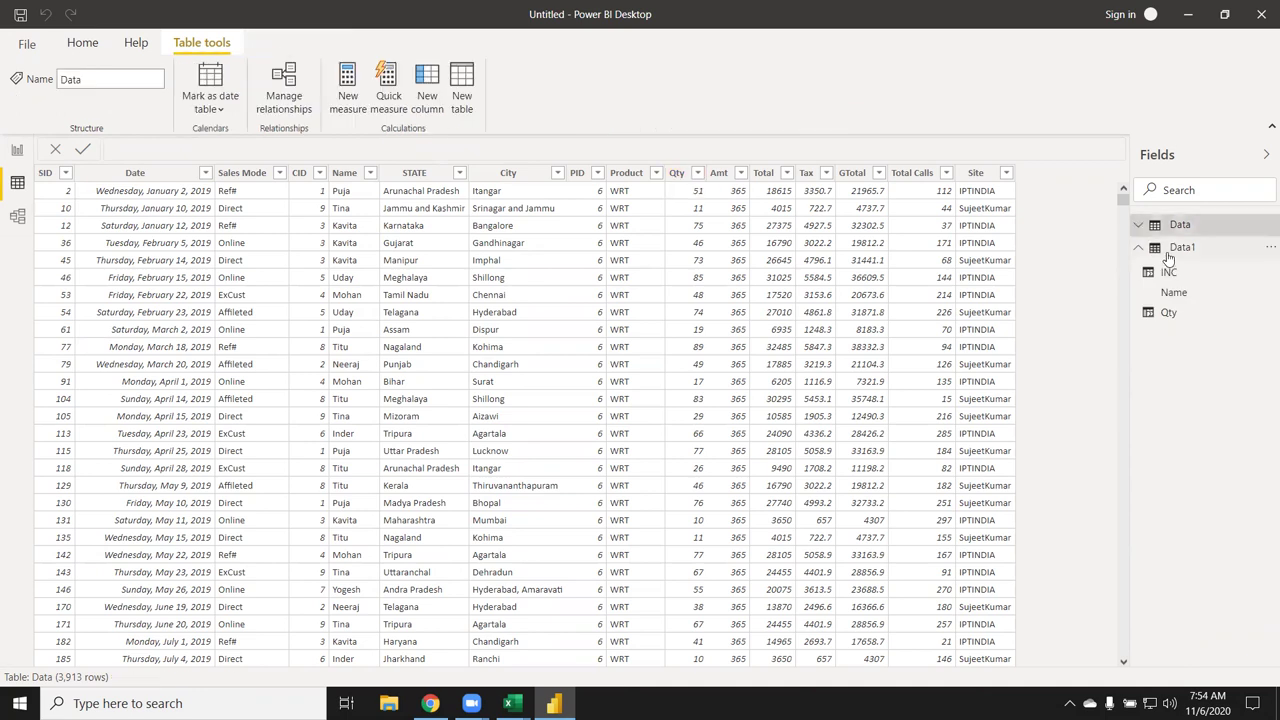
pyautogui.click(1170, 250)
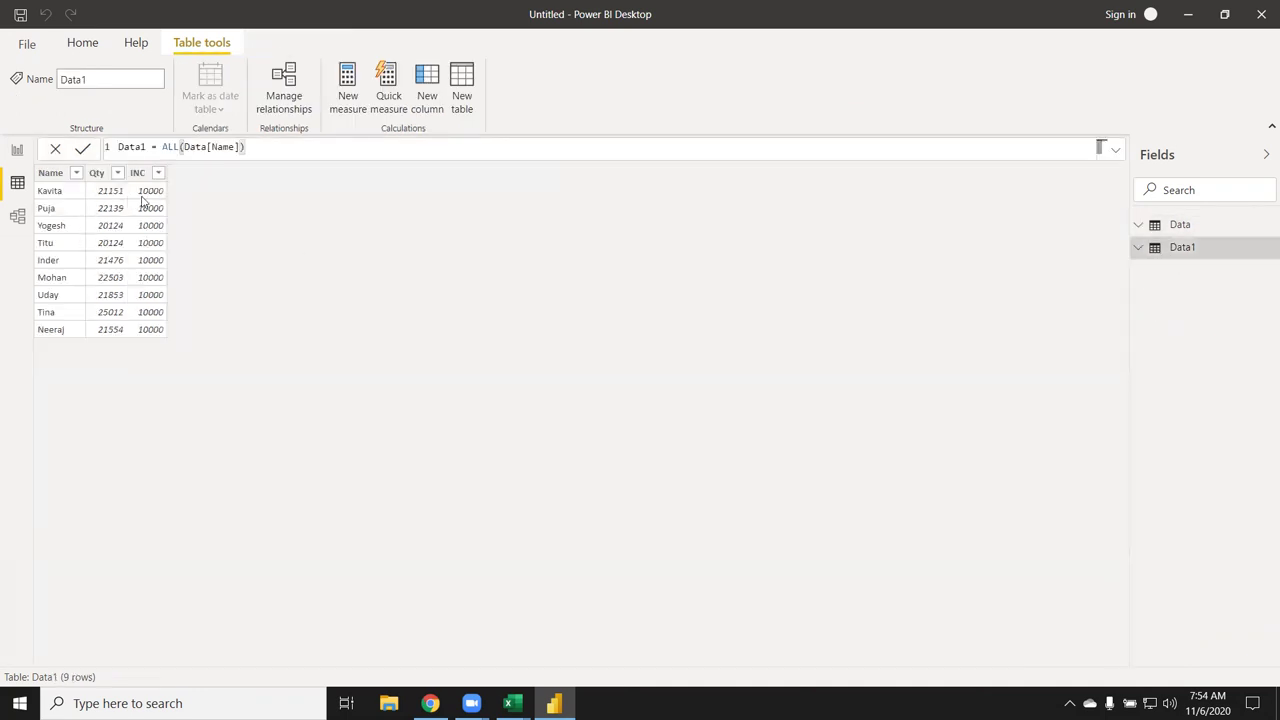
pyautogui.click(17, 152)
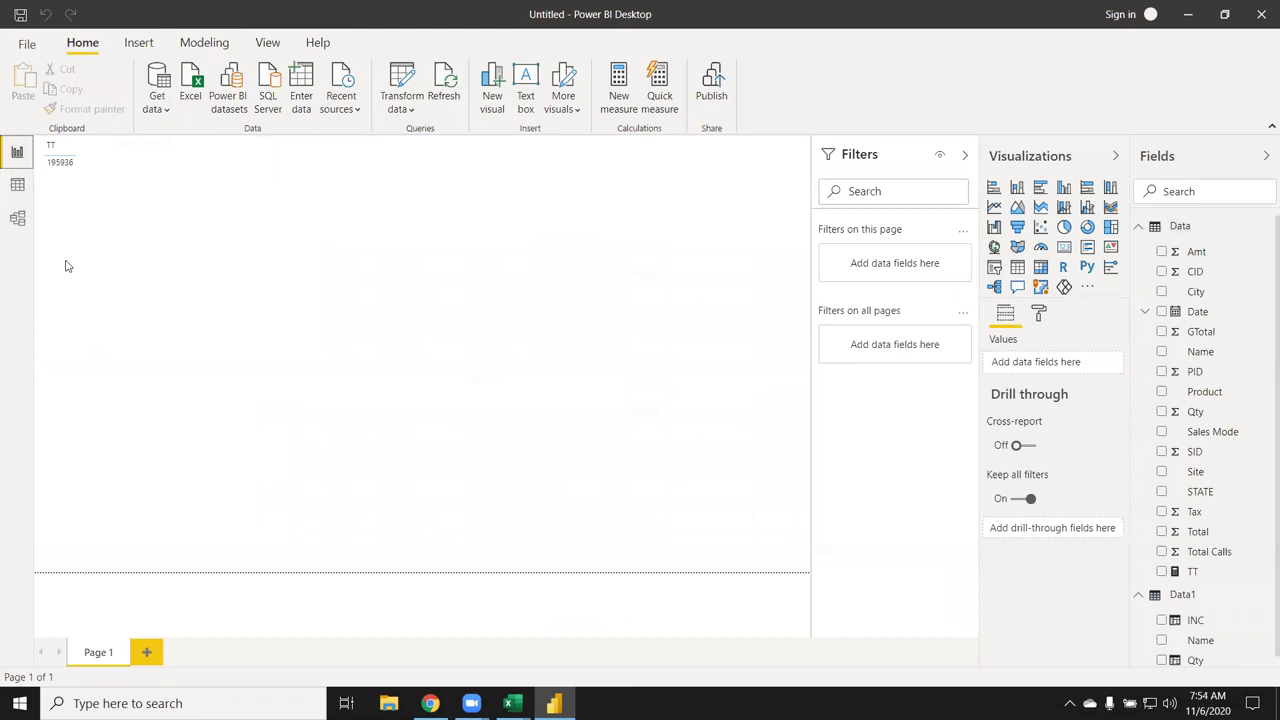
# - Replace the TT card with a clustered column chart of Data1 Qty and INC by Name
pyautogui.click(84, 217)
pyautogui.press('Delete')
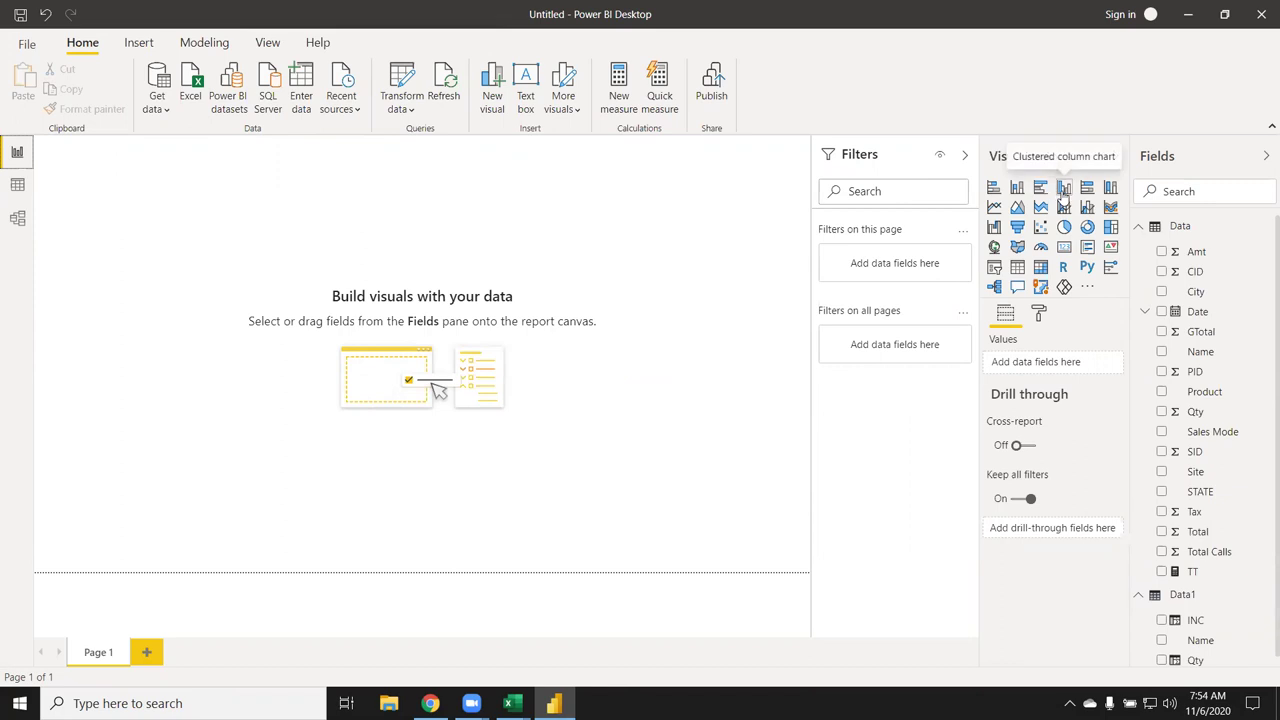
pyautogui.click(1065, 195)
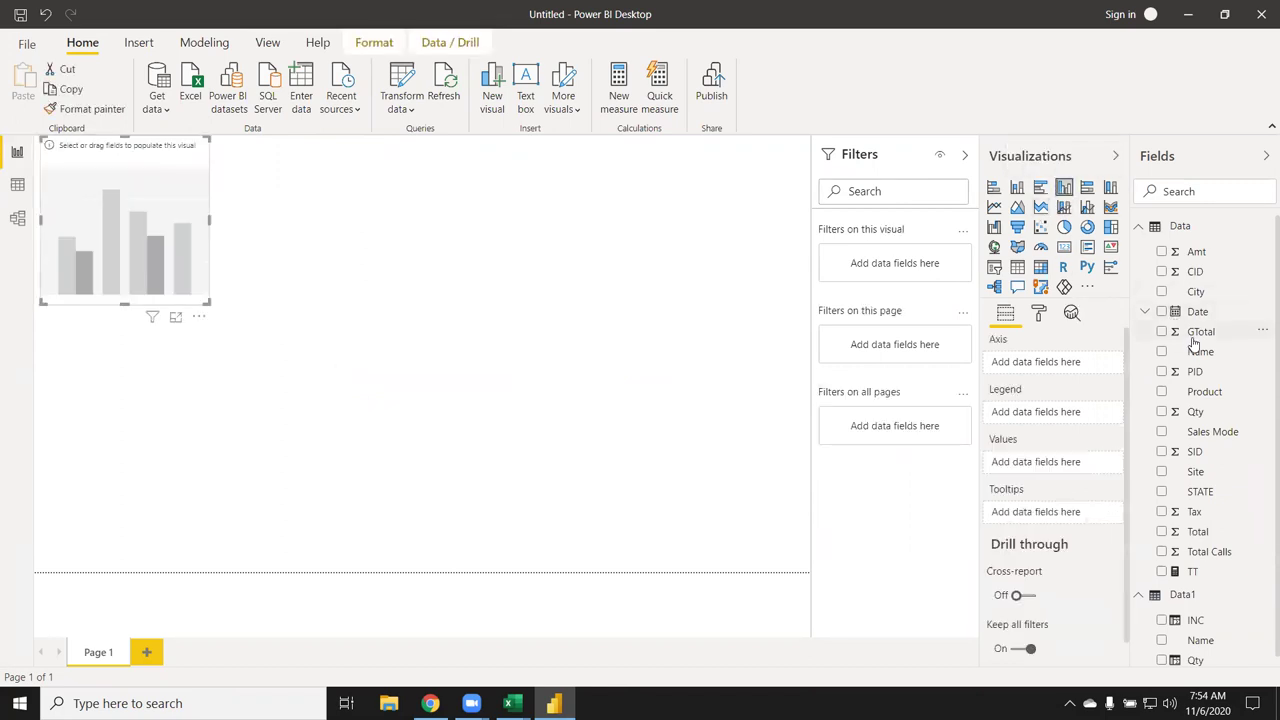
pyautogui.scroll(-1, 1172, 627)
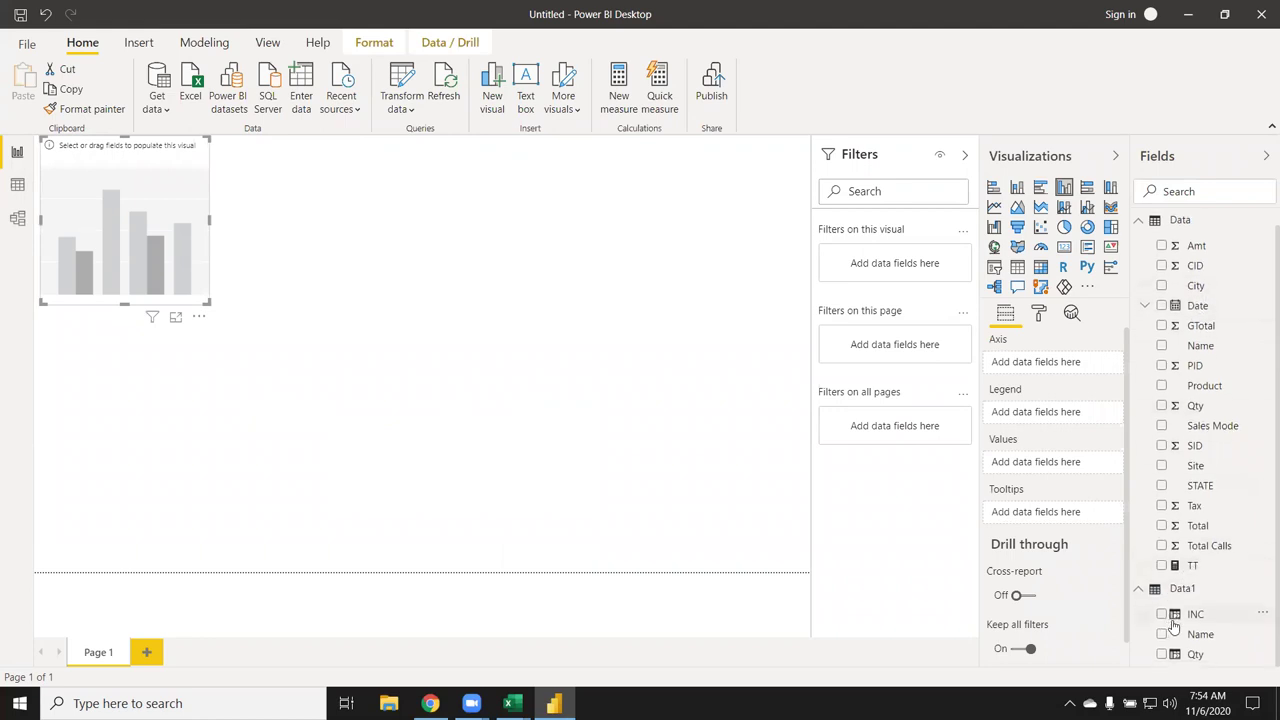
pyautogui.moveTo(1200, 634); pyautogui.dragTo(177, 206)
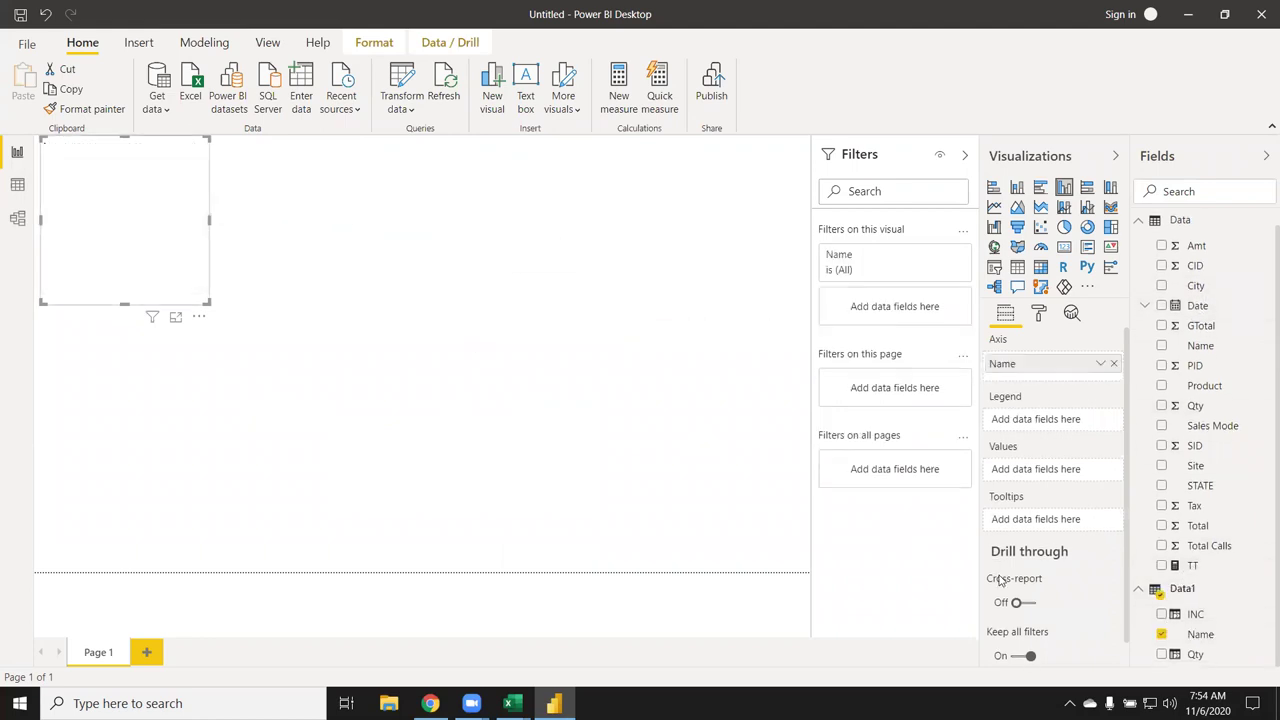
pyautogui.moveTo(1196, 654); pyautogui.dragTo(110, 190)
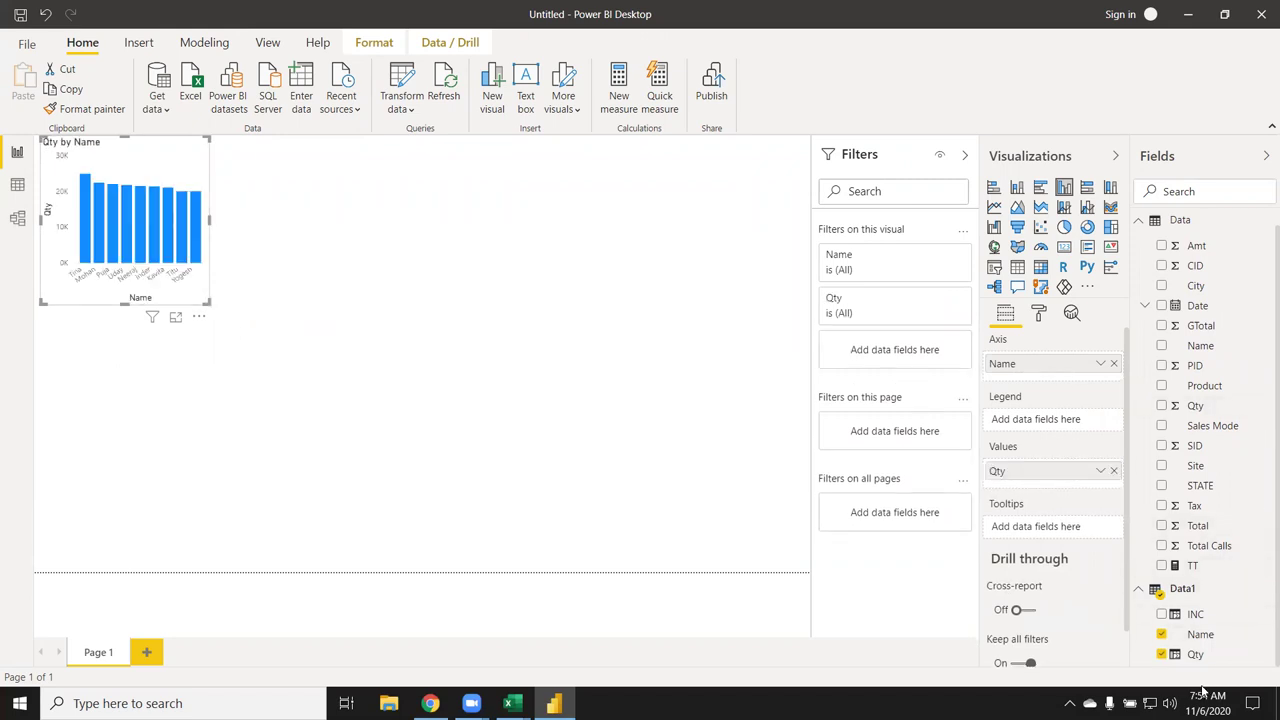
pyautogui.moveTo(1195, 614)
pyautogui.mouseDown()
pyautogui.moveTo(186, 298)
pyautogui.moveTo(606, 488)
pyautogui.mouseUp()
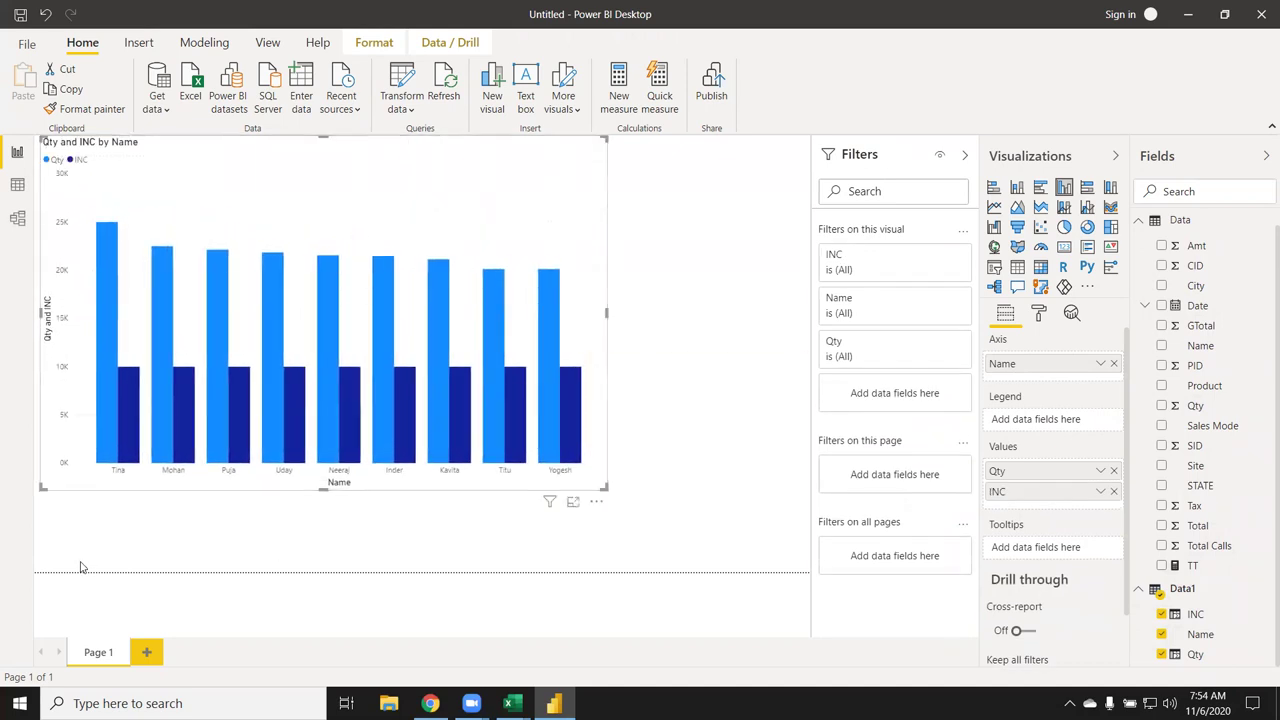
# - Highlight Kavita's bars, clear the highlight, then switch to the DAX FILTER docs in Chrome
pyautogui.click(465, 385)
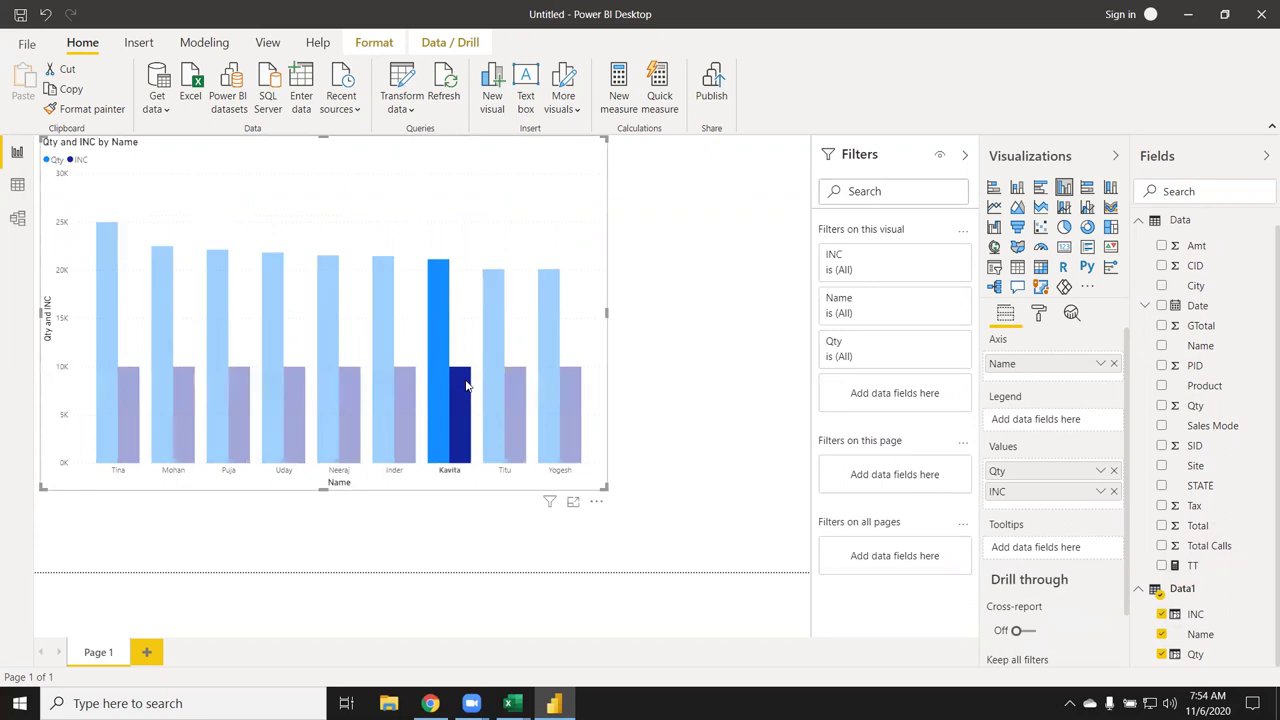
pyautogui.click(645, 310)
pyautogui.click(501, 192)
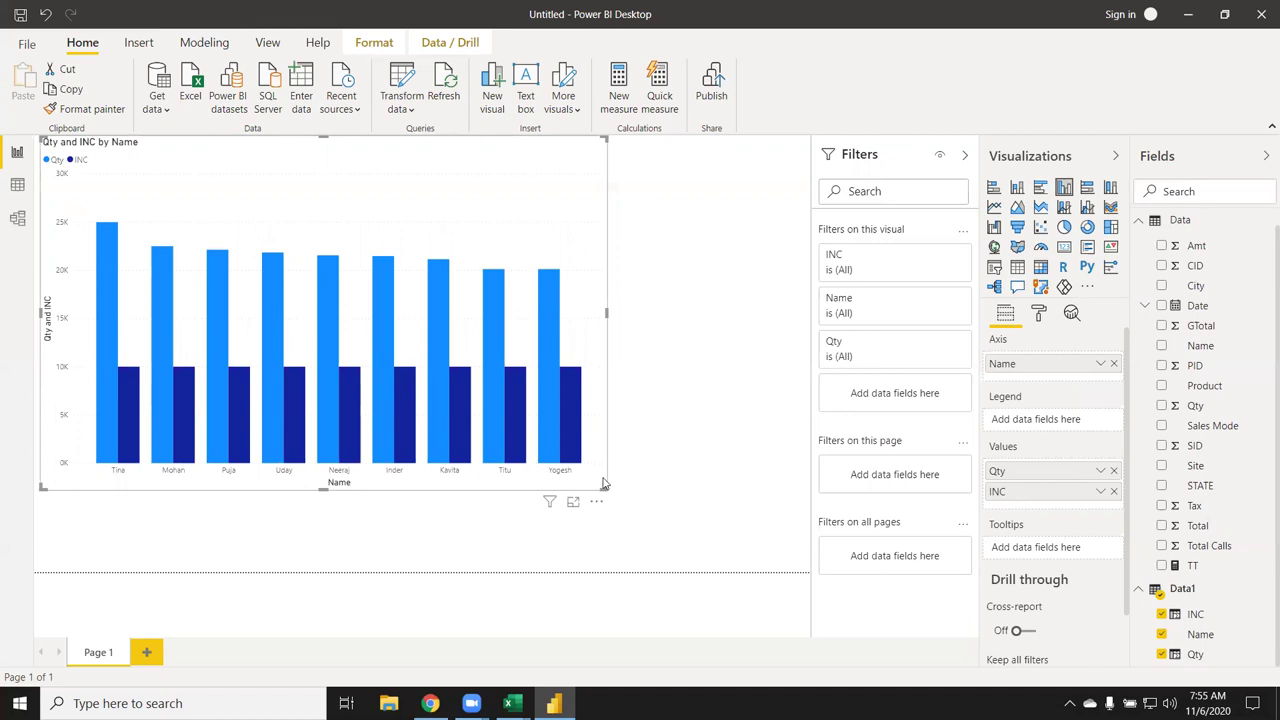
pyautogui.click(430, 703)
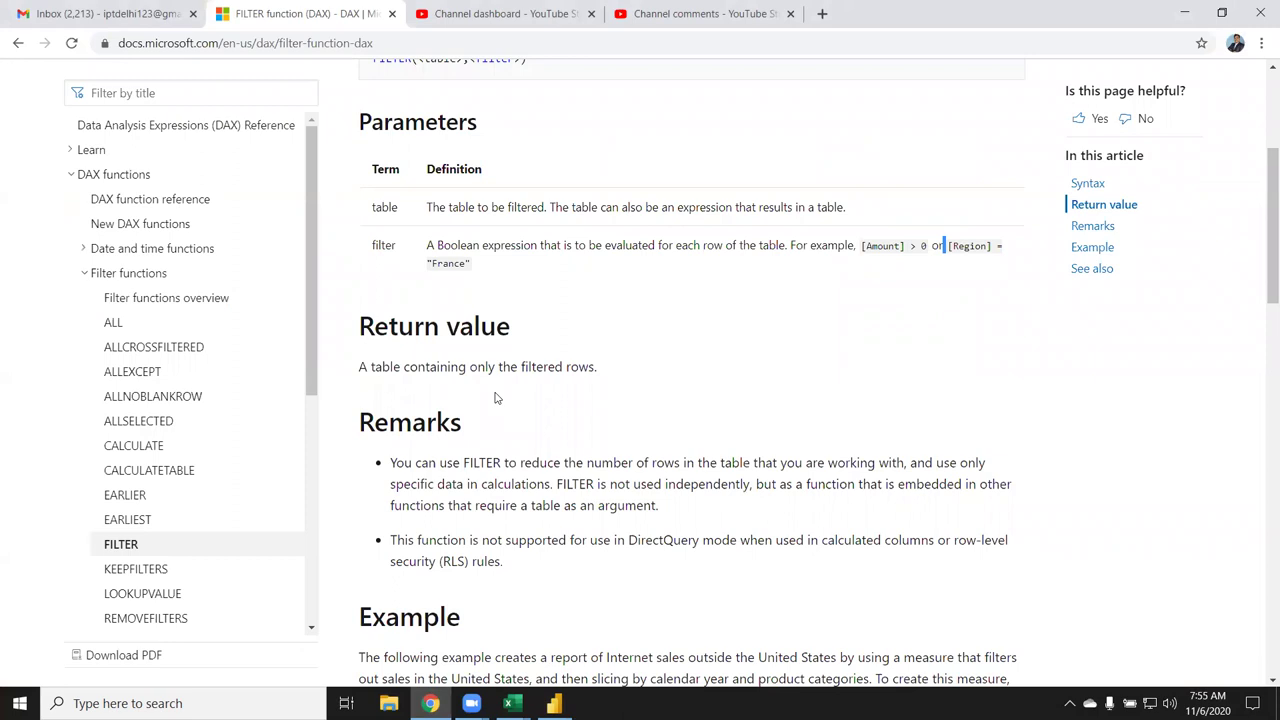
# - Open the DAX ALL function page and highlight the Table parameter in ALL(Table)
pyautogui.click(113, 326)
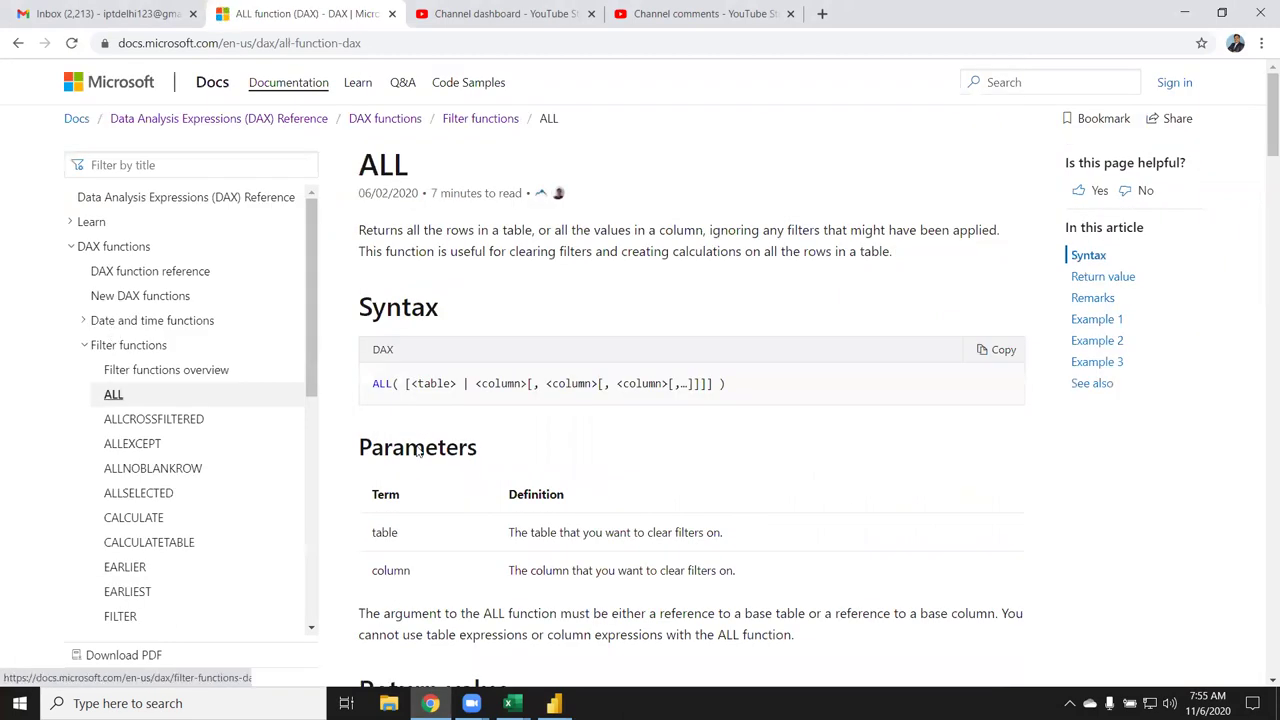
pyautogui.moveTo(417, 447)
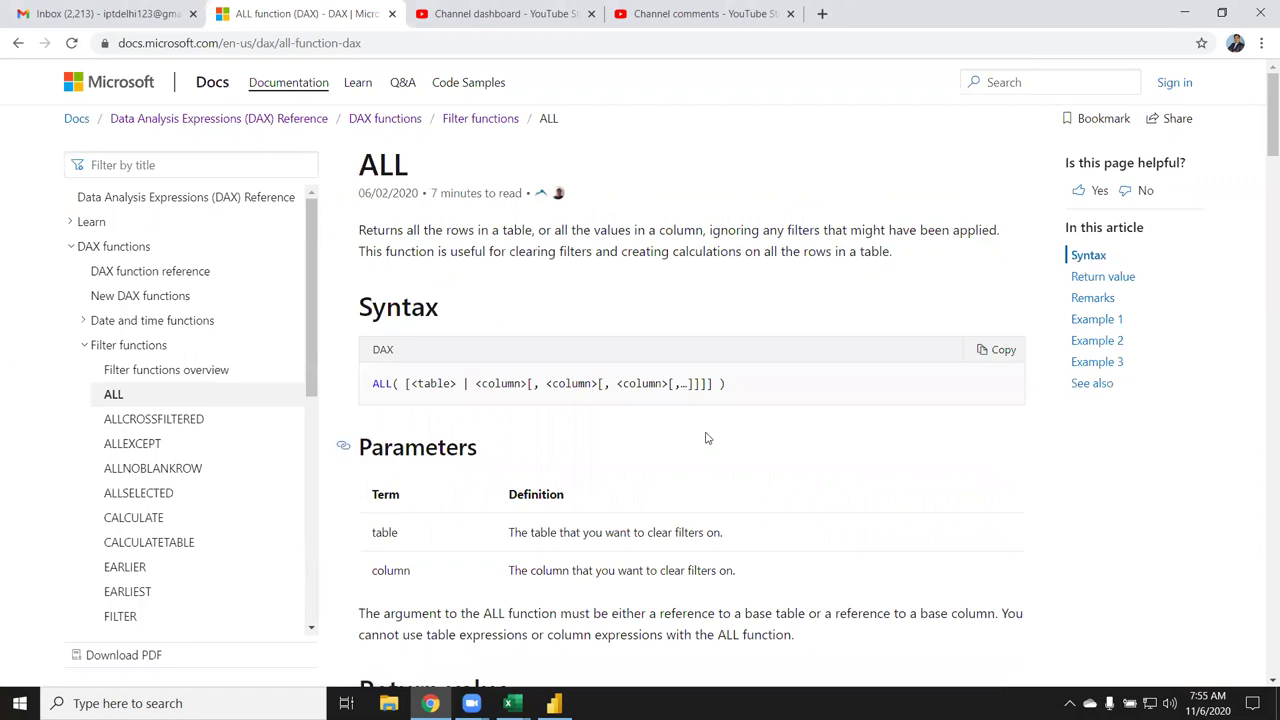
pyautogui.scroll(-2, 706, 438)
pyautogui.scroll(-4, 706, 438)
pyautogui.scroll(-2, 706, 438)
pyautogui.scroll(-4, 706, 438)
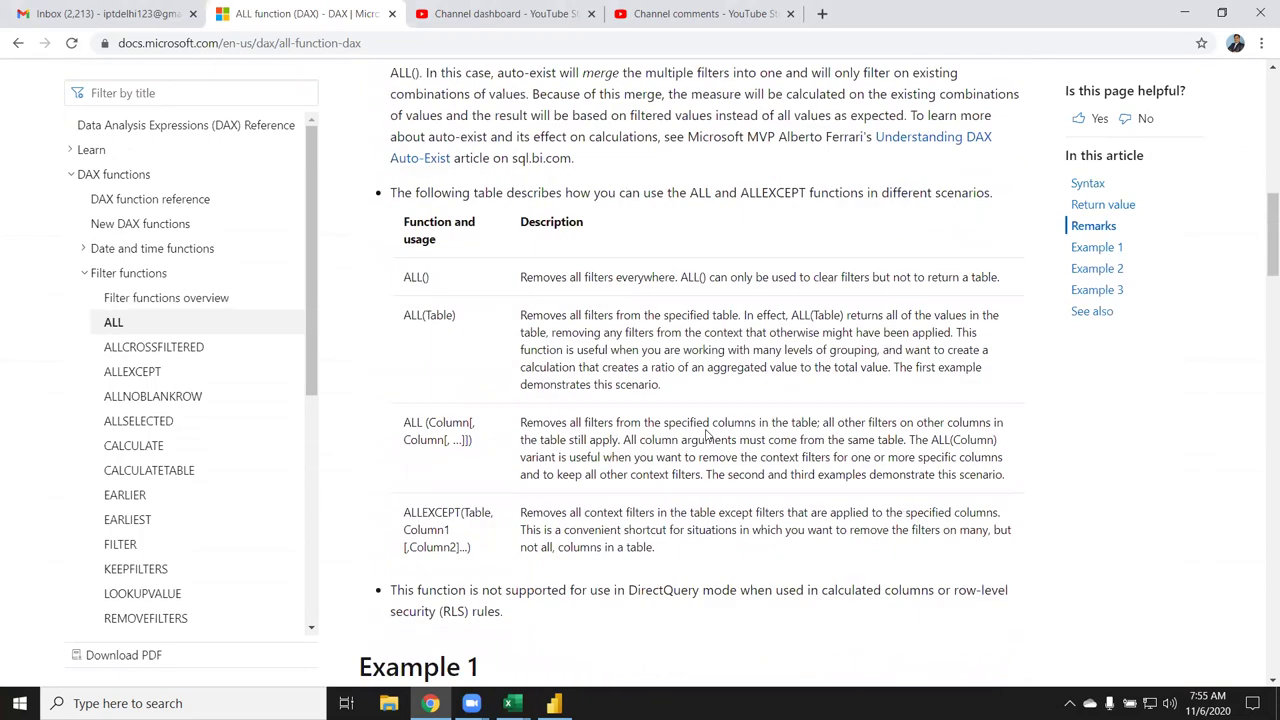
pyautogui.scroll(-2, 706, 437)
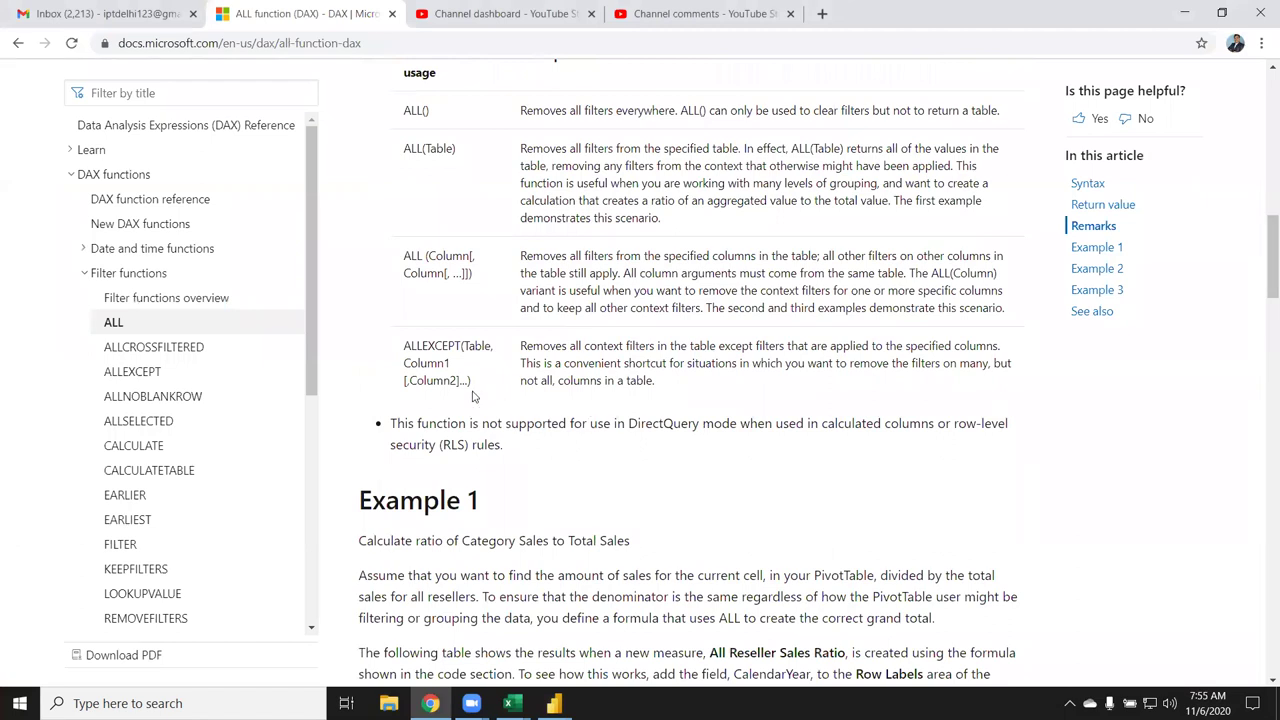
pyautogui.scroll(1, 474, 397)
pyautogui.doubleClick(432, 231)
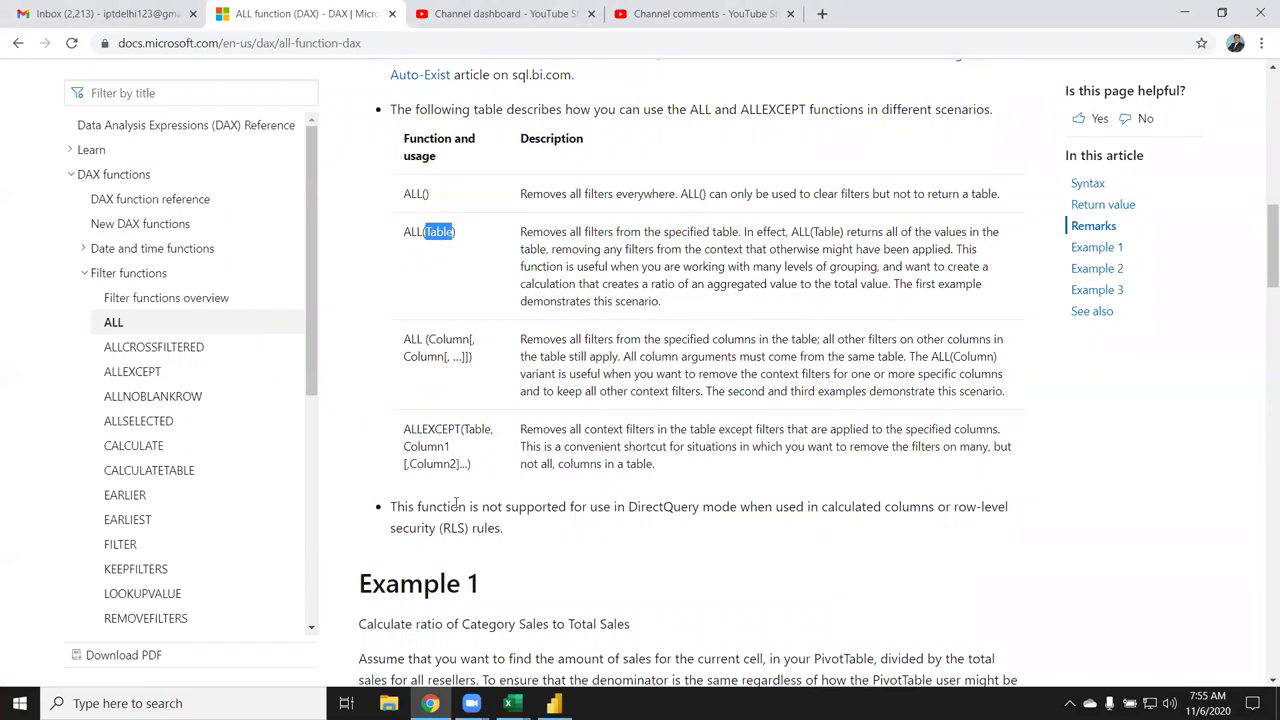
# - Scroll to the sales-ratio examples, highlighting the SUMX formula's arguments, then continue to Example 2's results
pyautogui.scroll(-2, 444, 447)
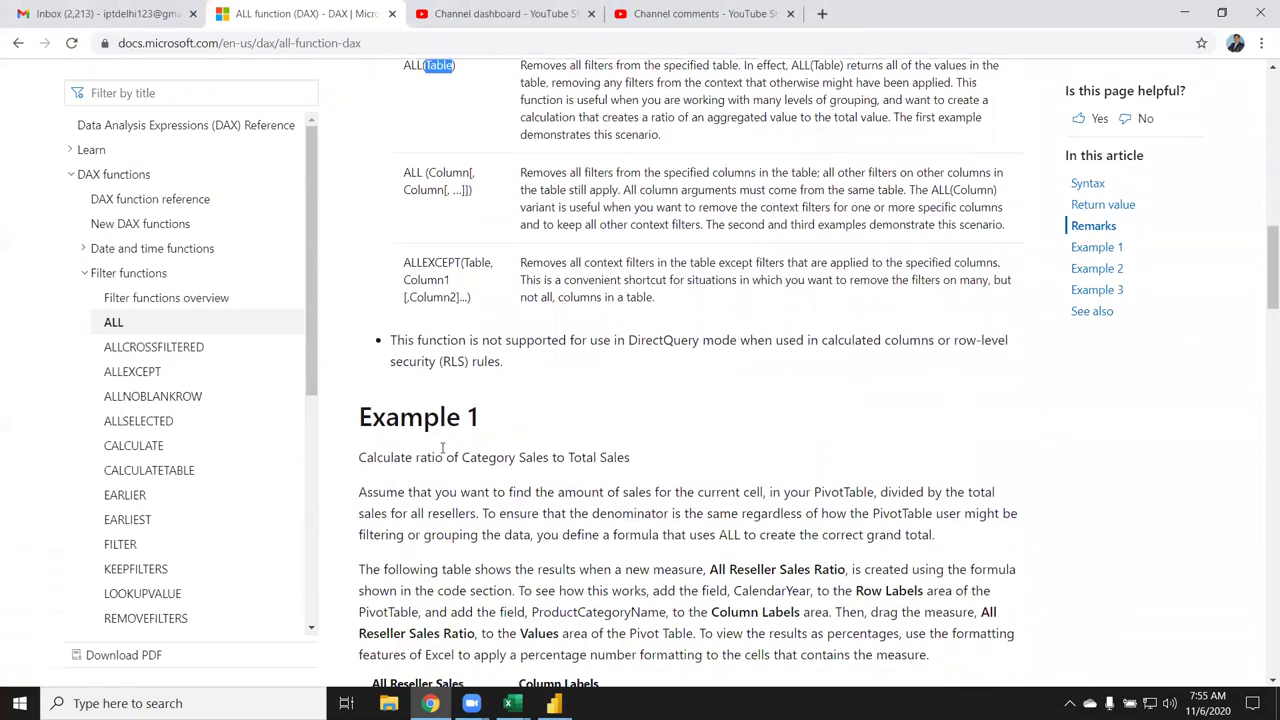
pyautogui.scroll(-2, 443, 452)
pyautogui.scroll(-2, 442, 452)
pyautogui.scroll(-2, 440, 451)
pyautogui.scroll(-3, 440, 451)
pyautogui.scroll(3, 440, 450)
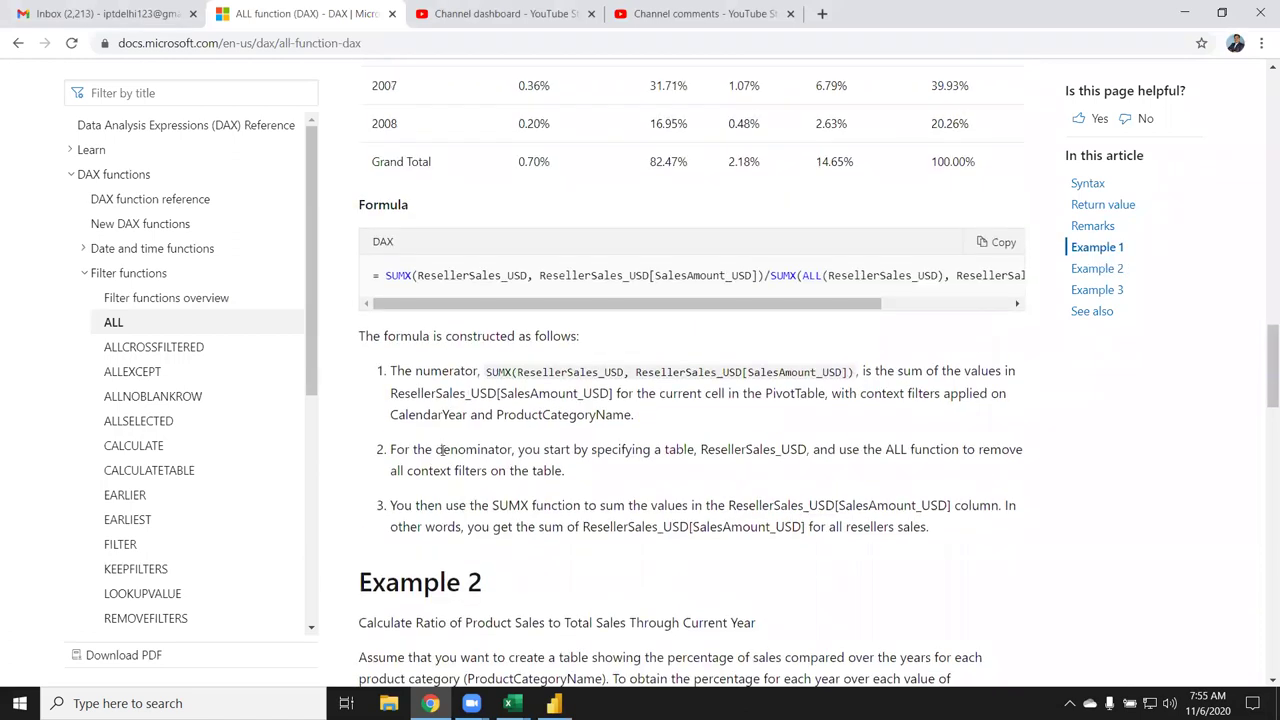
pyautogui.scroll(1, 477, 314)
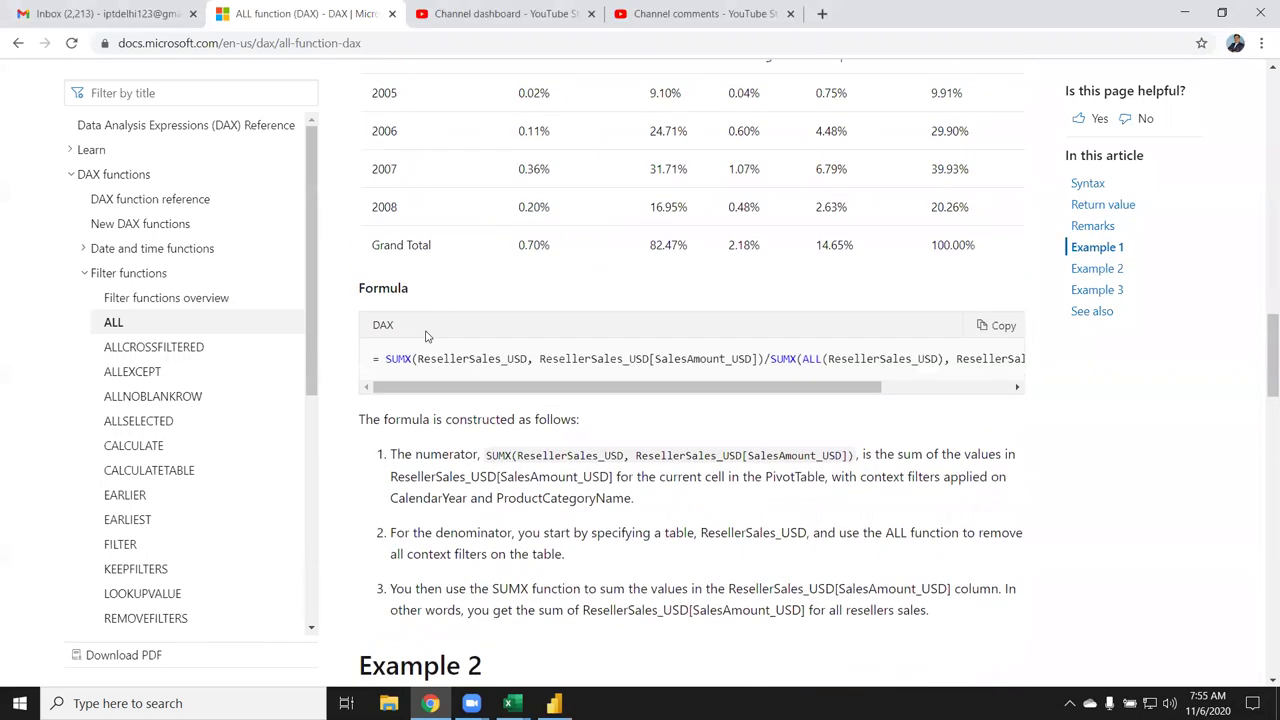
pyautogui.moveTo(419, 360); pyautogui.dragTo(668, 360)
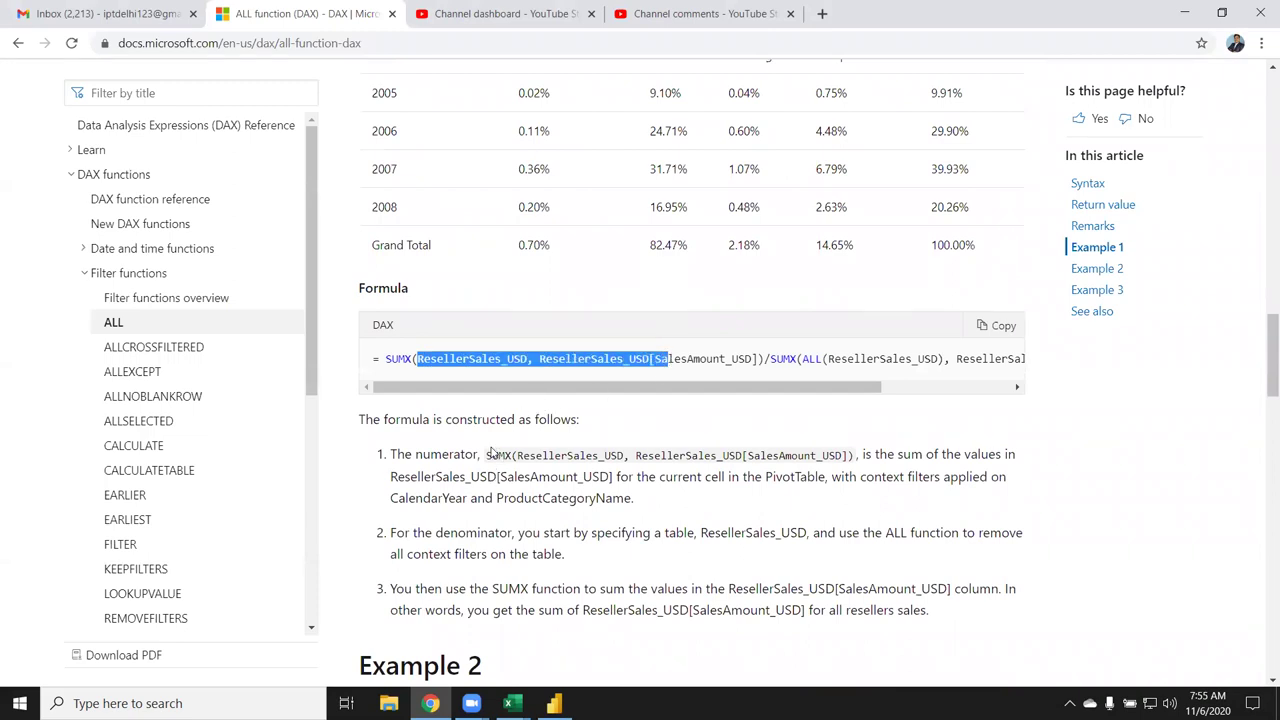
pyautogui.click(708, 528)
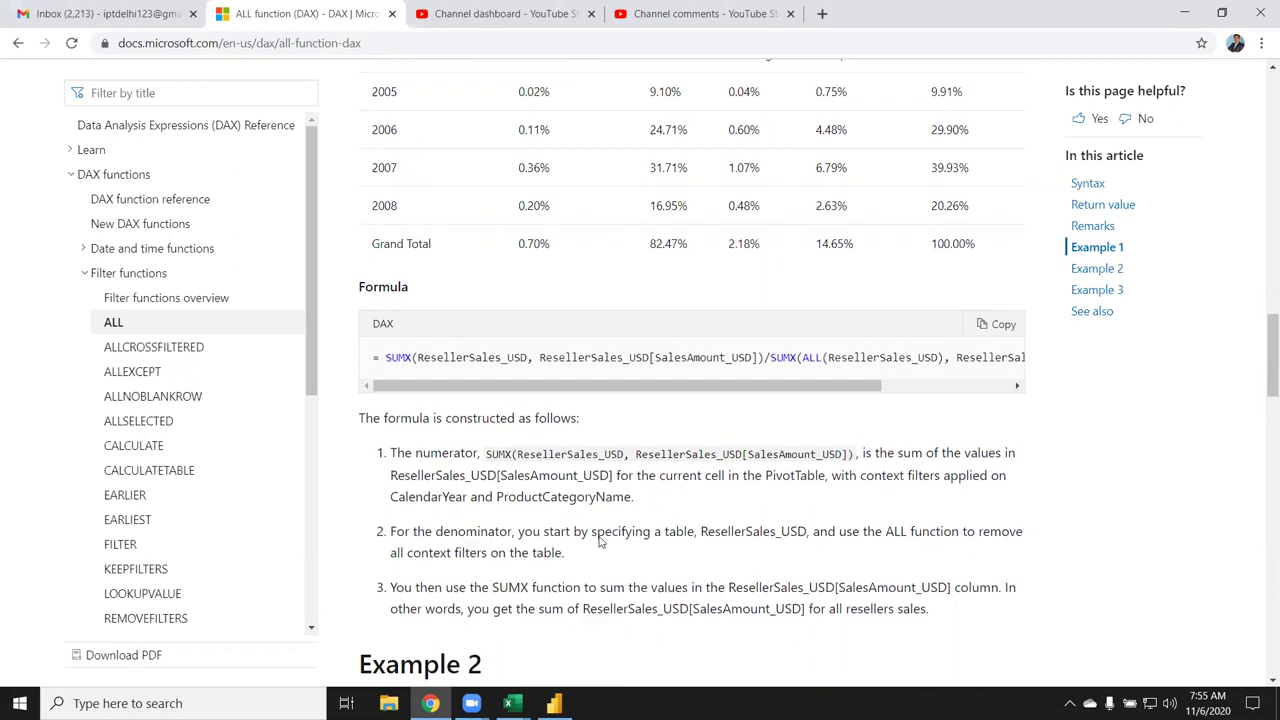
pyautogui.scroll(-4, 610, 540)
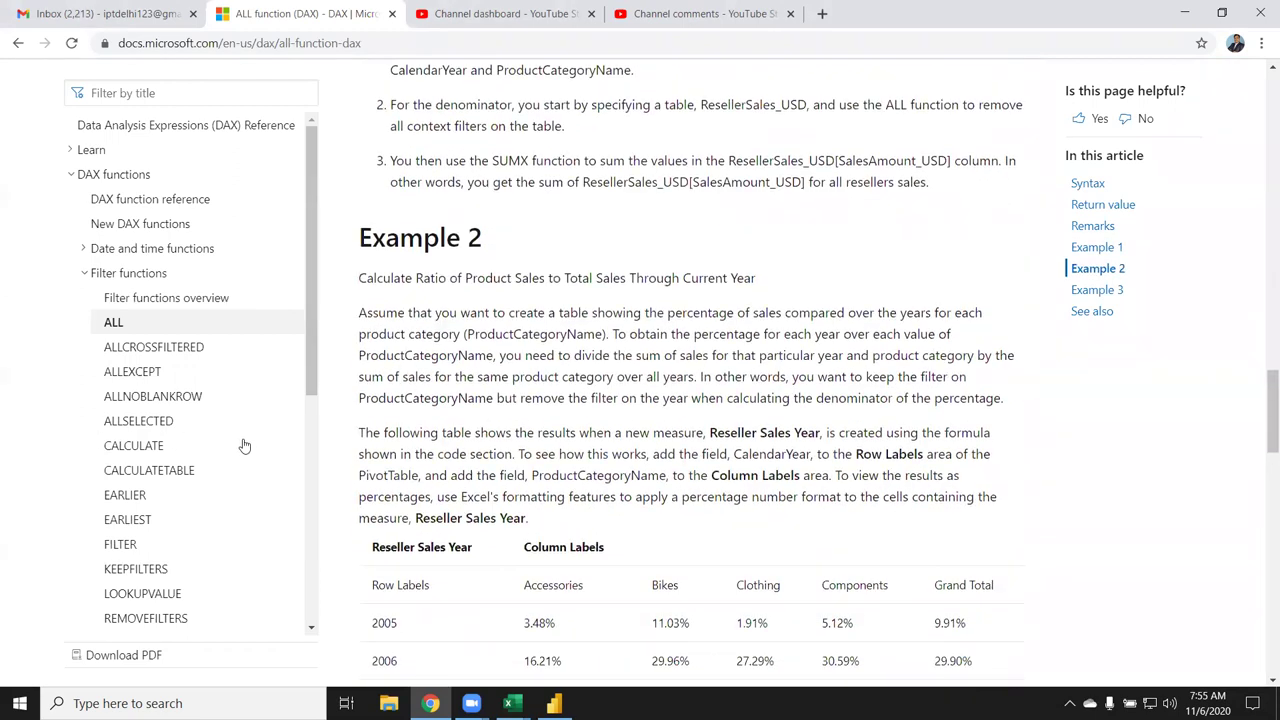
pyautogui.scroll(-2, 308, 447)
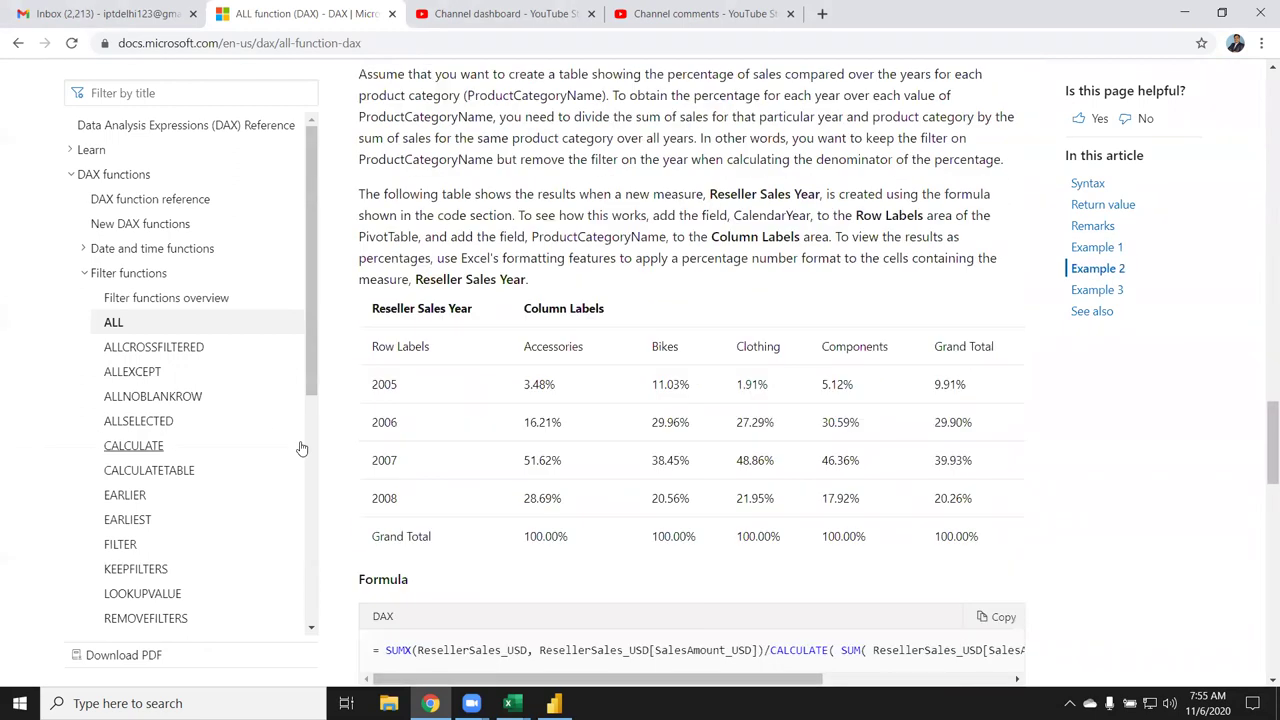
# - Read the ALLCROSSFILTERED page and select its example DAX query code
pyautogui.click(155, 349)
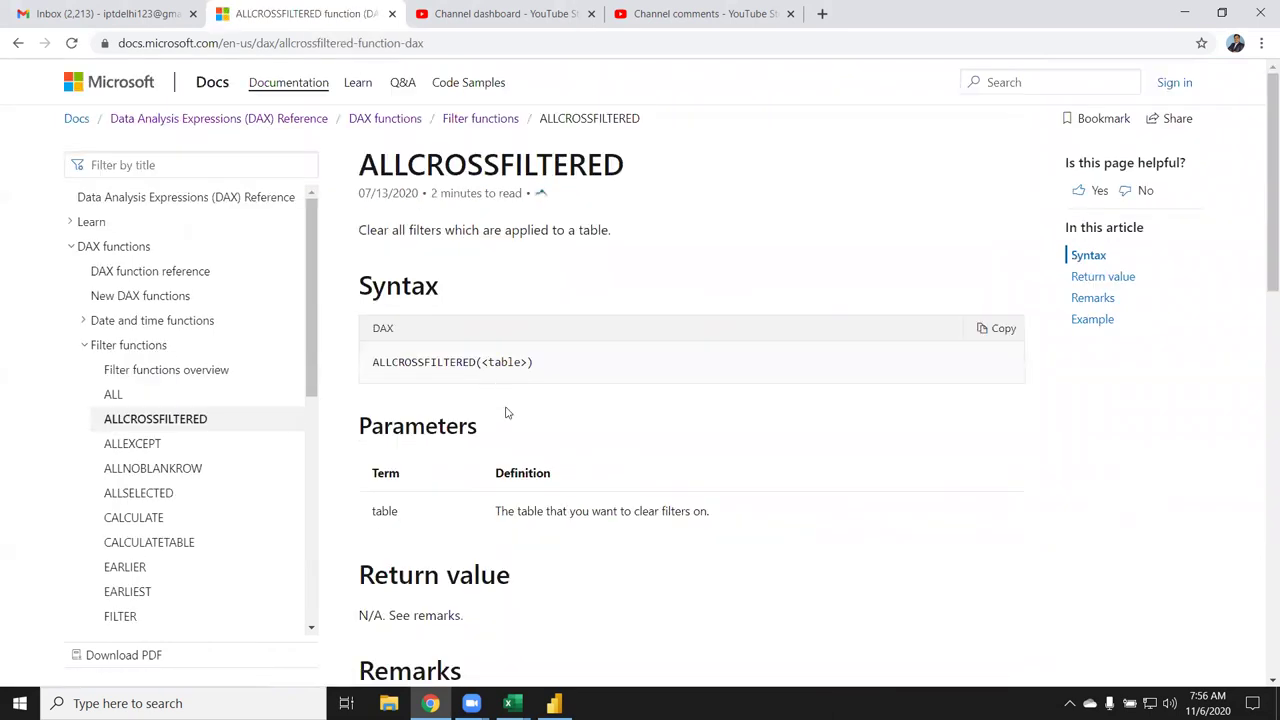
pyautogui.scroll(-5, 511, 449)
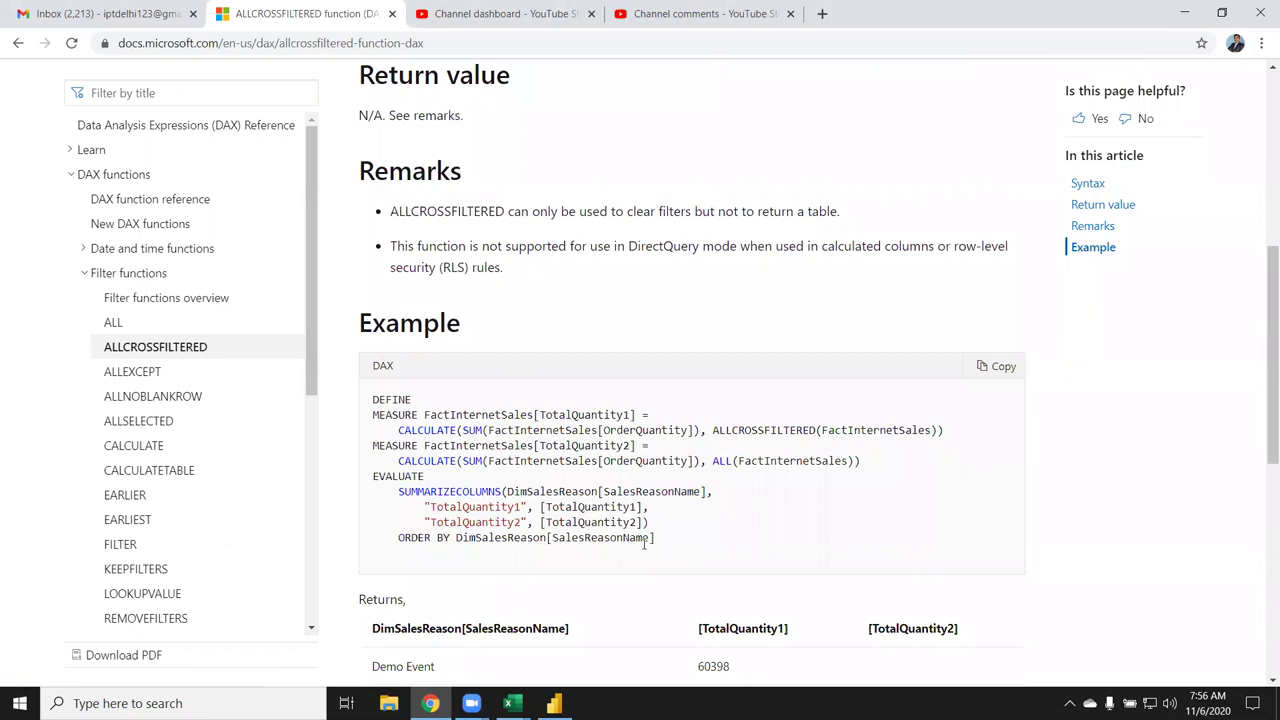
pyautogui.moveTo(658, 544)
pyautogui.mouseDown()
pyautogui.moveTo(393, 440)
pyautogui.moveTo(360, 405)
pyautogui.mouseUp()
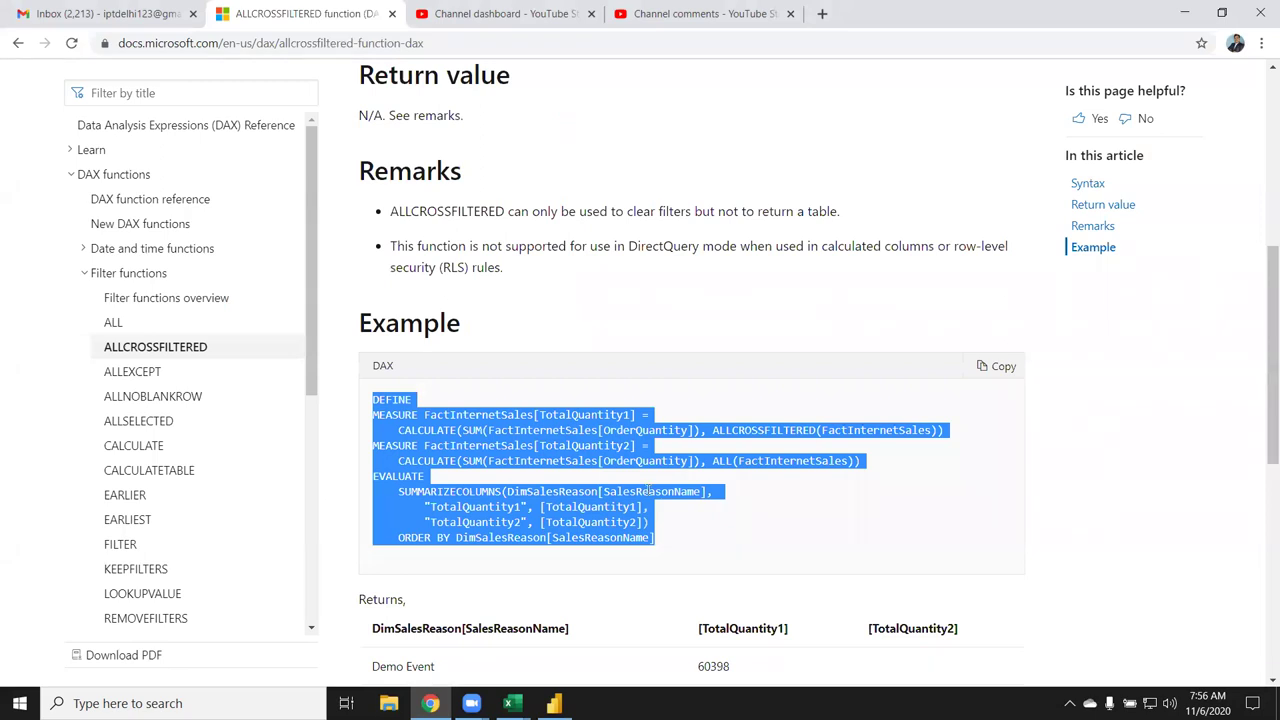
pyautogui.click(661, 570)
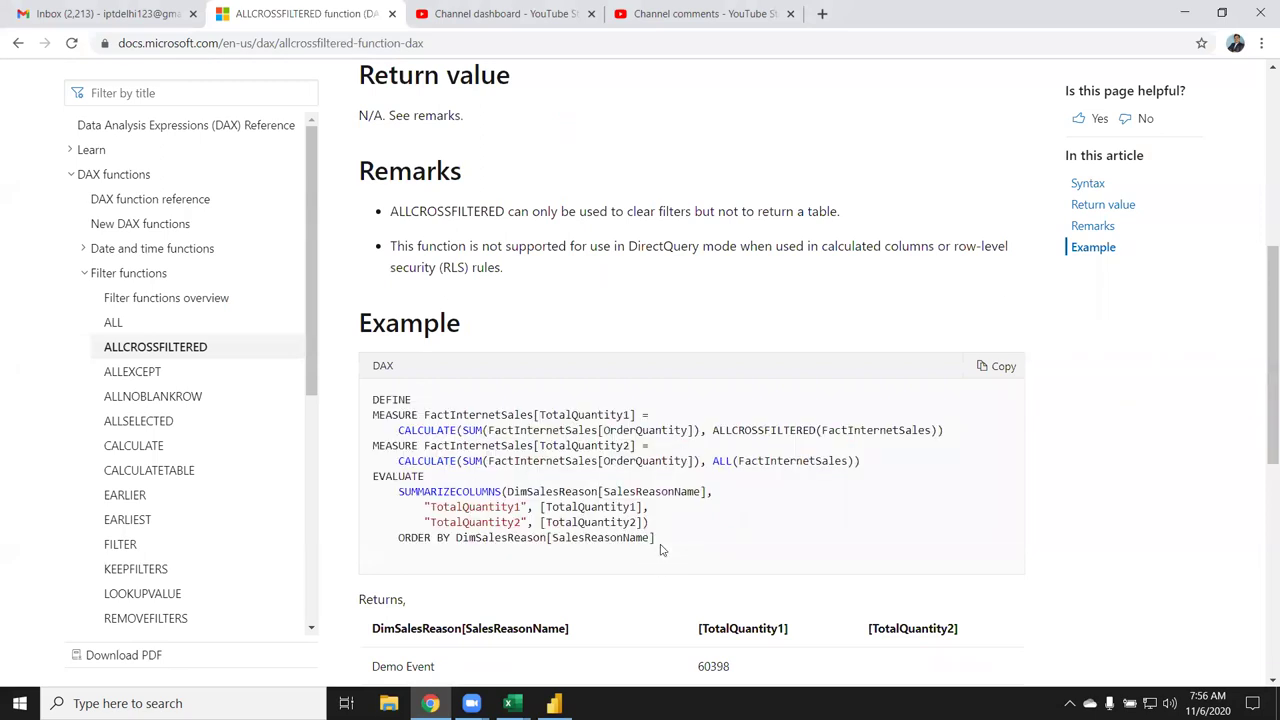
# - Open the ALLEXCEPT function page and scroll through its syntax and examples
pyautogui.click(145, 378)
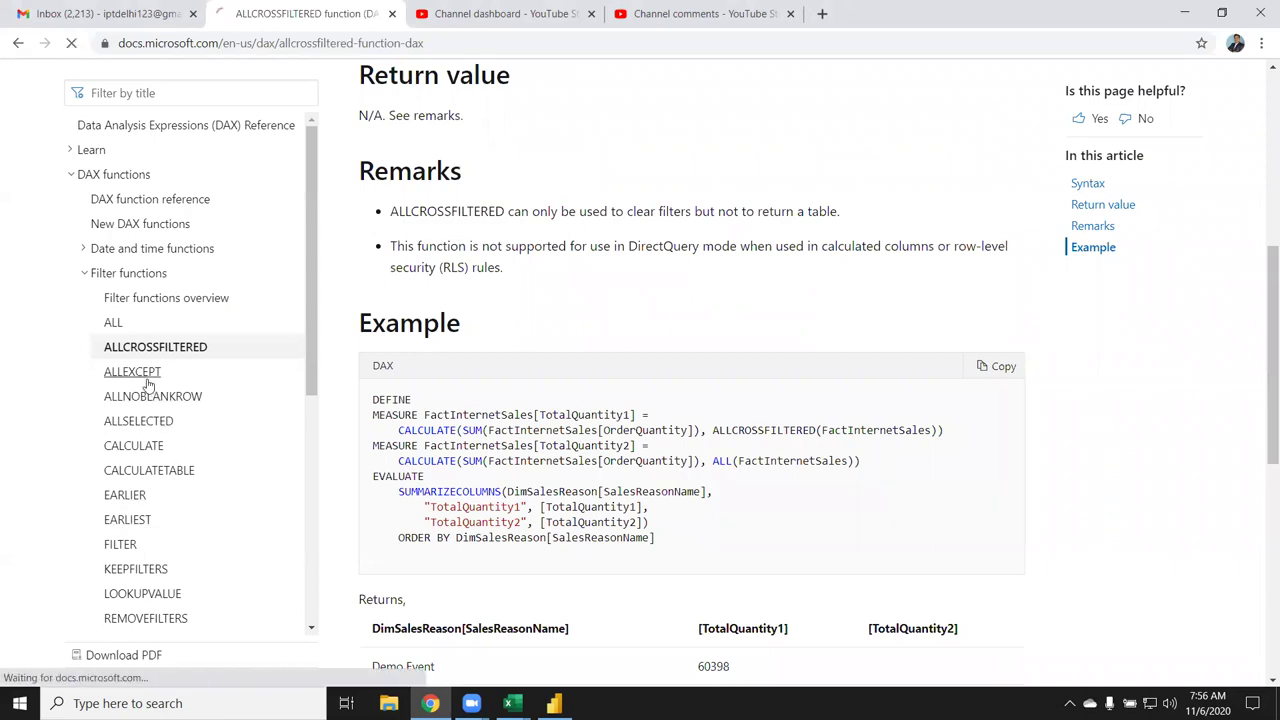
pyautogui.scroll(-5, 571, 451)
pyautogui.scroll(-4, 577, 463)
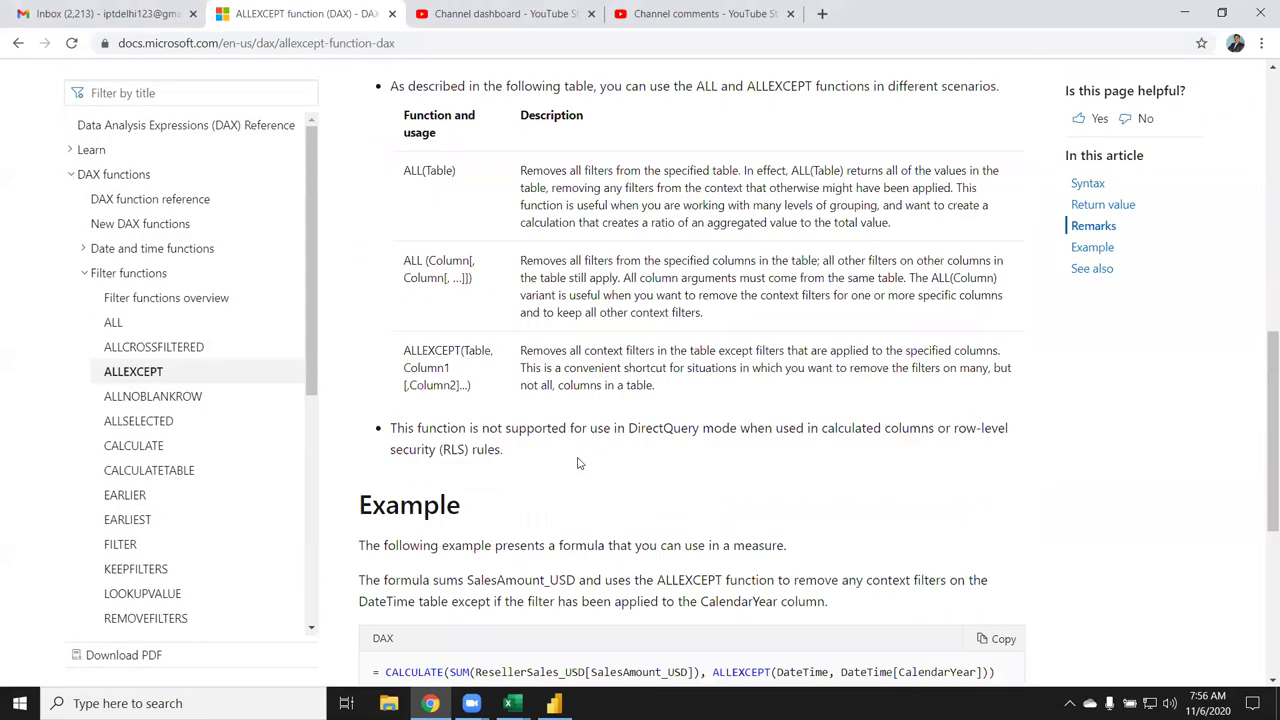
pyautogui.scroll(-4, 577, 463)
pyautogui.scroll(-1, 577, 463)
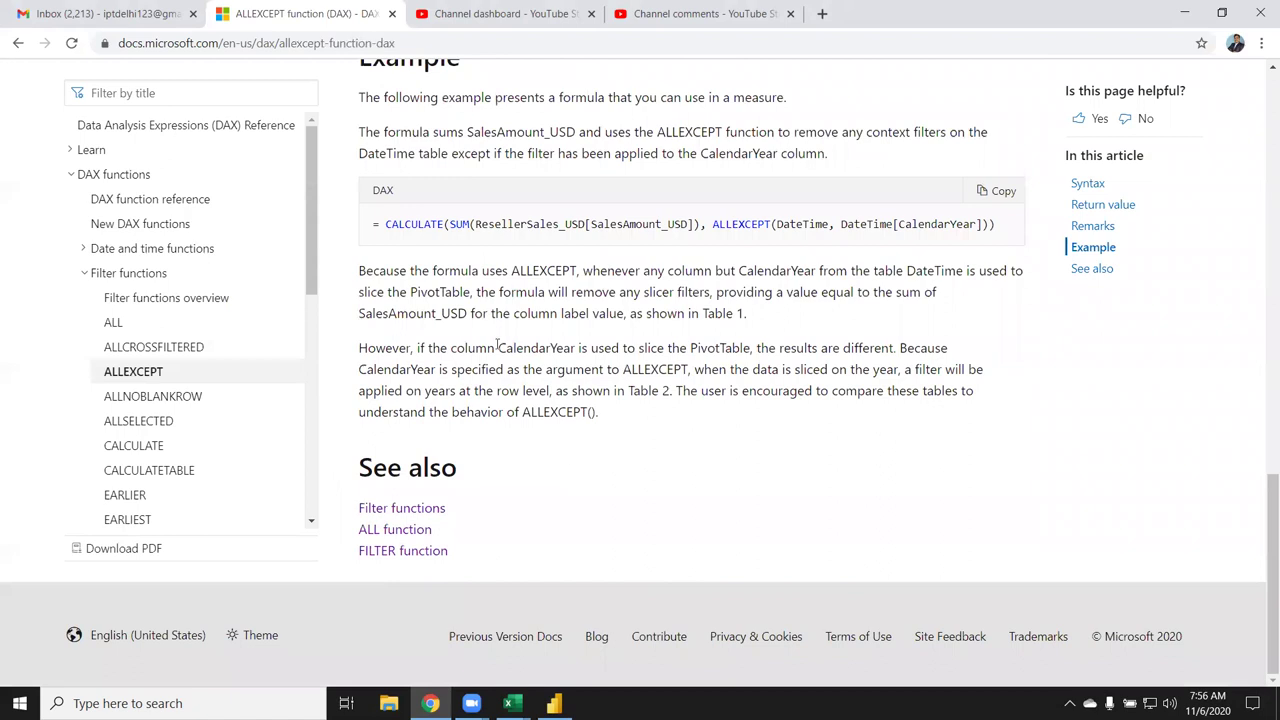
pyautogui.scroll(4, 541, 470)
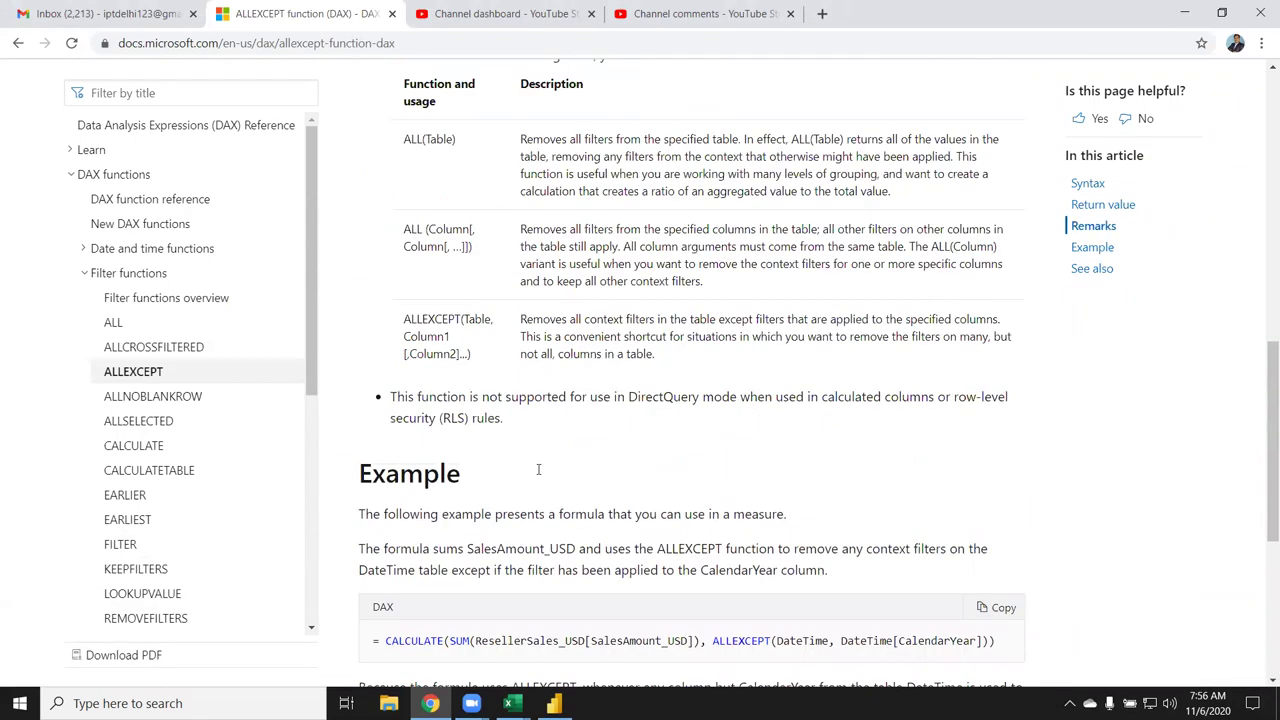
pyautogui.scroll(2, 541, 470)
pyautogui.scroll(-2, 538, 470)
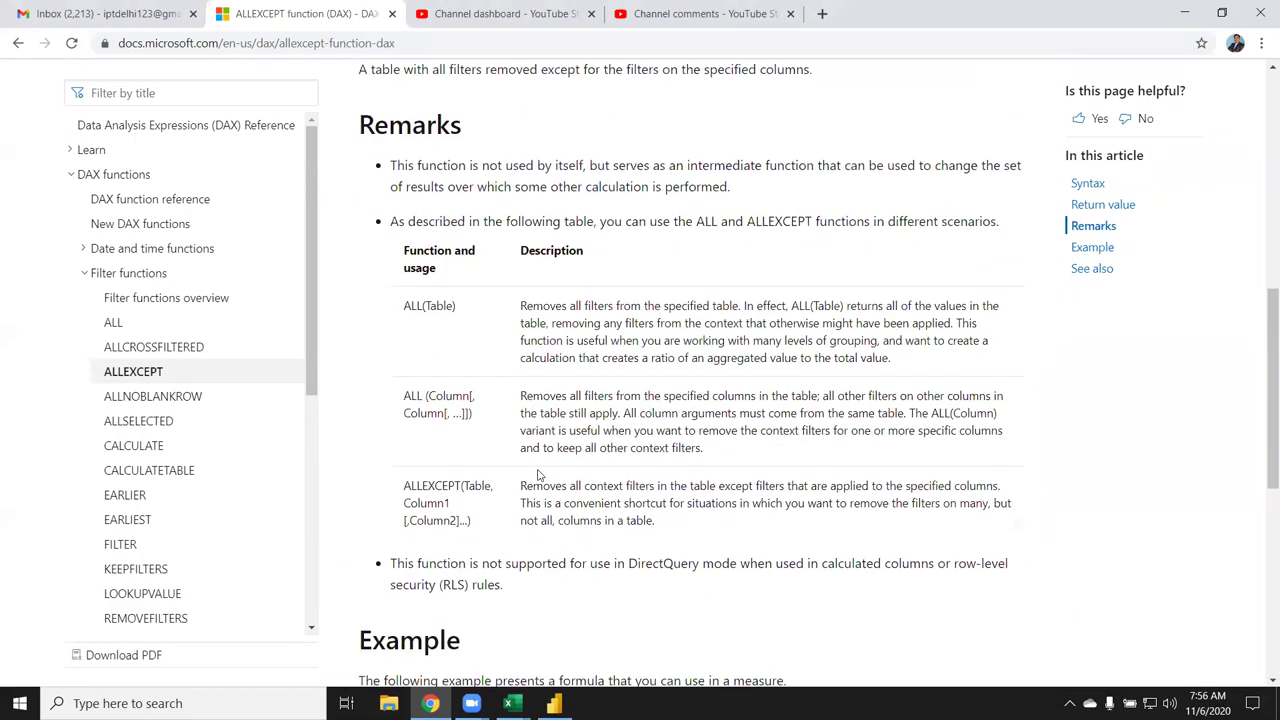
pyautogui.scroll(-2, 540, 475)
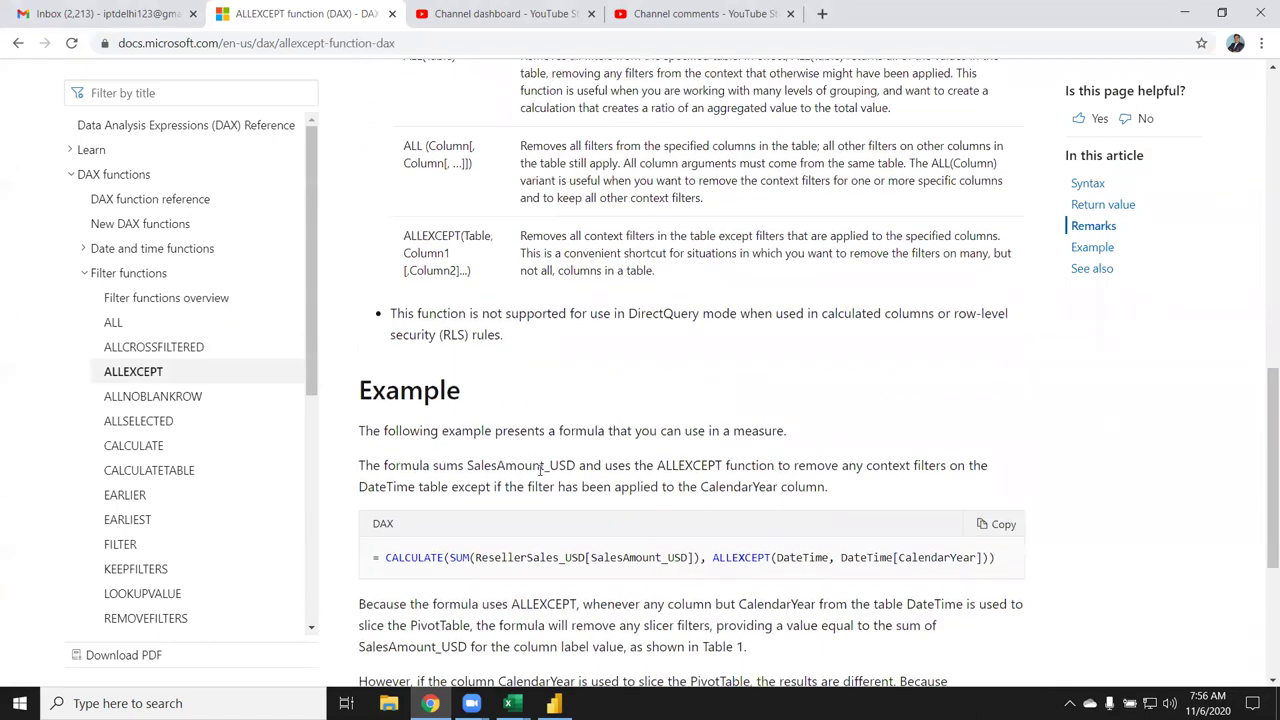
pyautogui.scroll(1, 541, 470)
pyautogui.scroll(3, 541, 470)
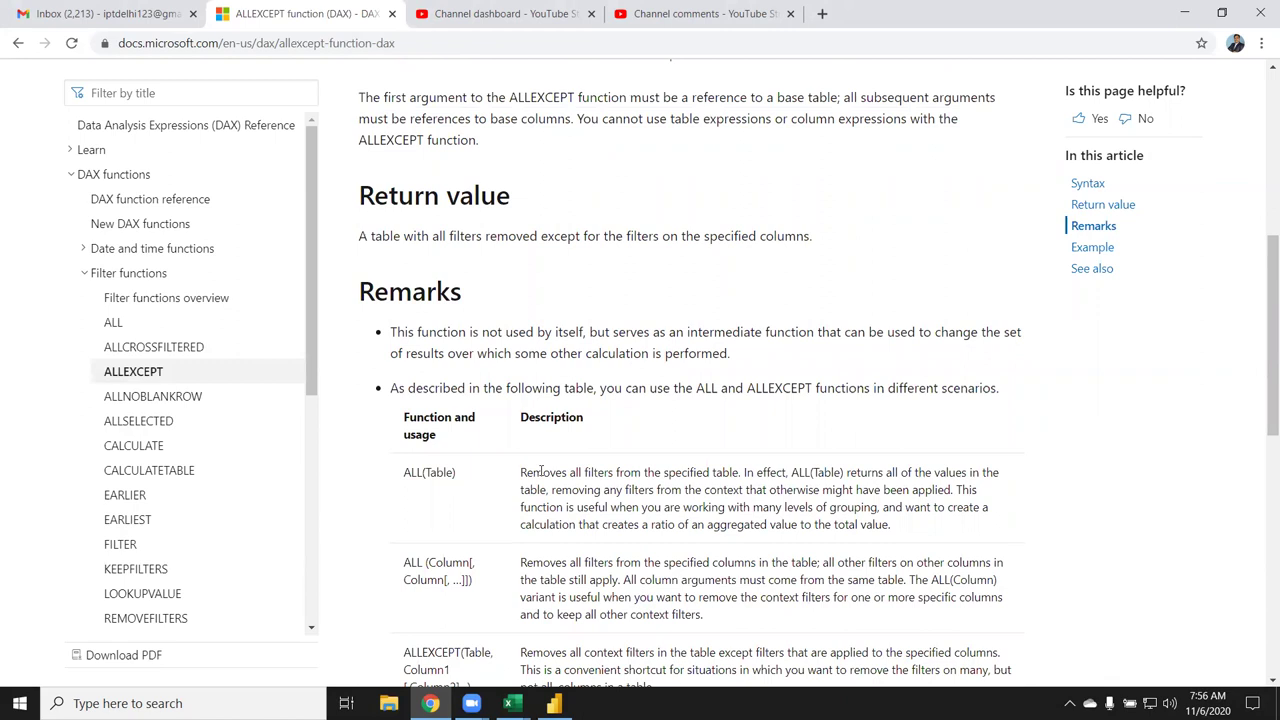
pyautogui.scroll(-2, 540, 472)
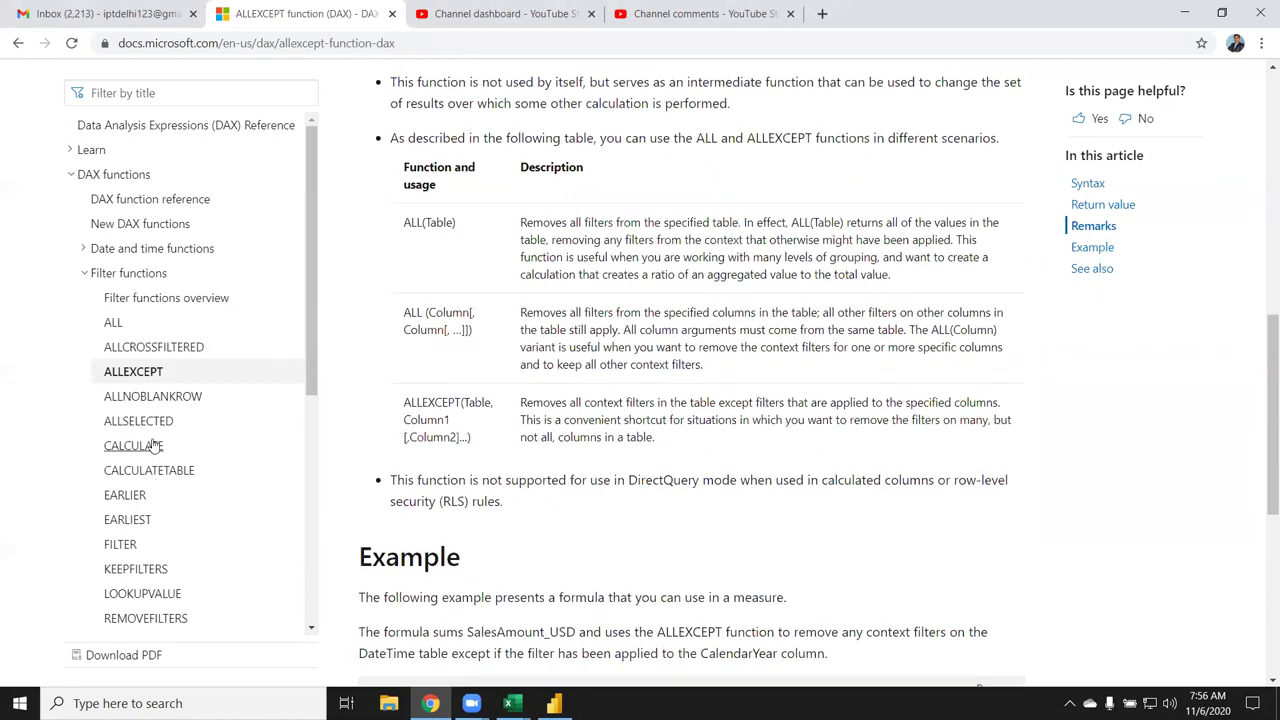
# - Look over the ALLNOBLANKROW page, then switch back to the Power BI report
pyautogui.click(185, 400)
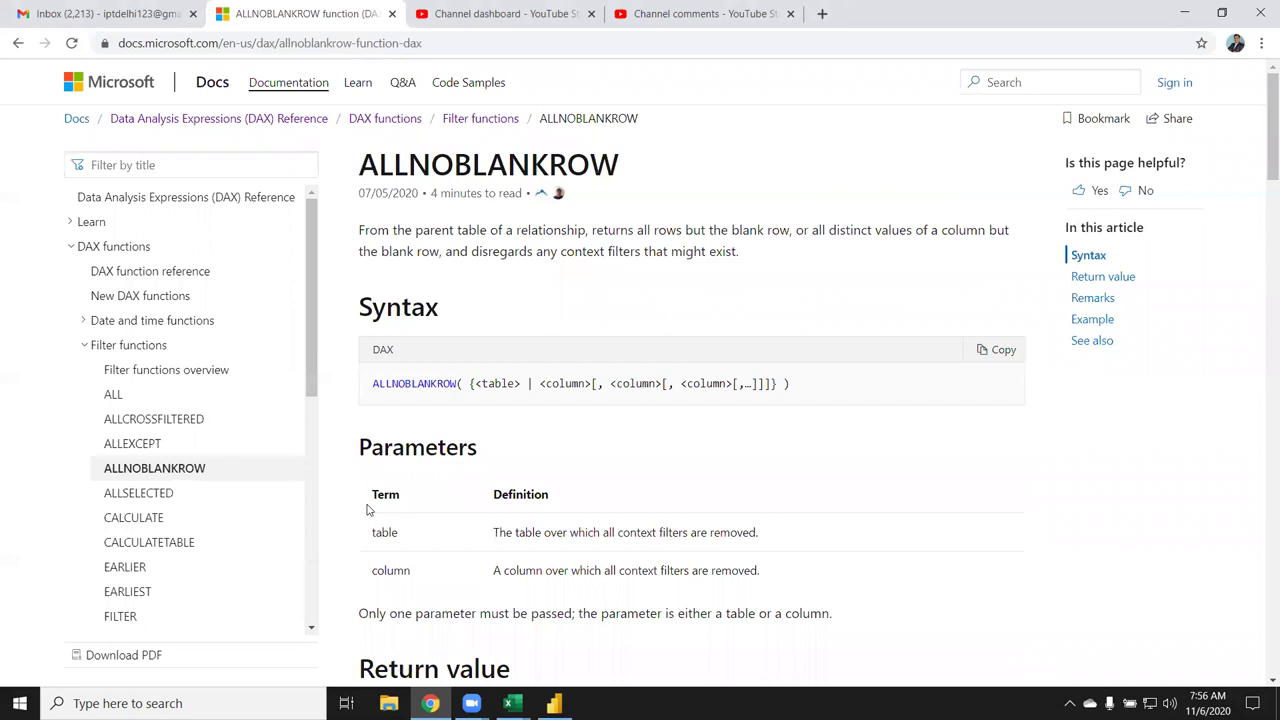
pyautogui.scroll(-2, 367, 510)
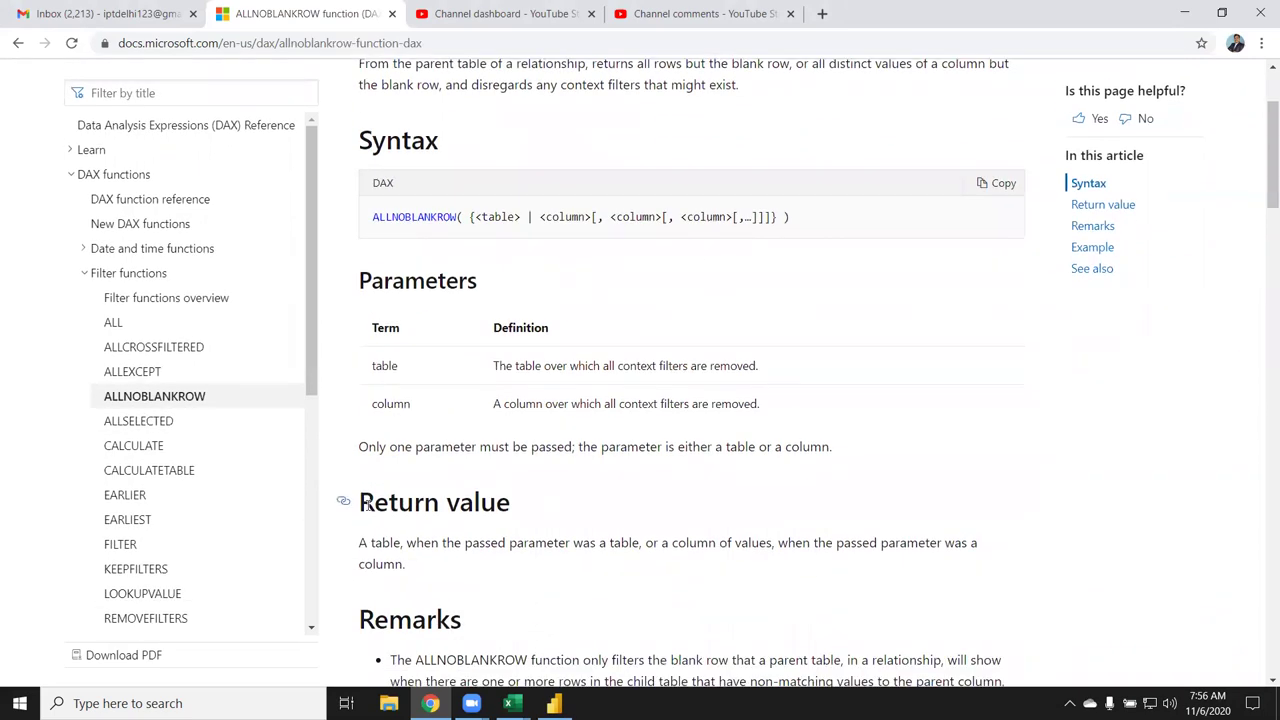
pyautogui.hotkey('alt', 'Tab')
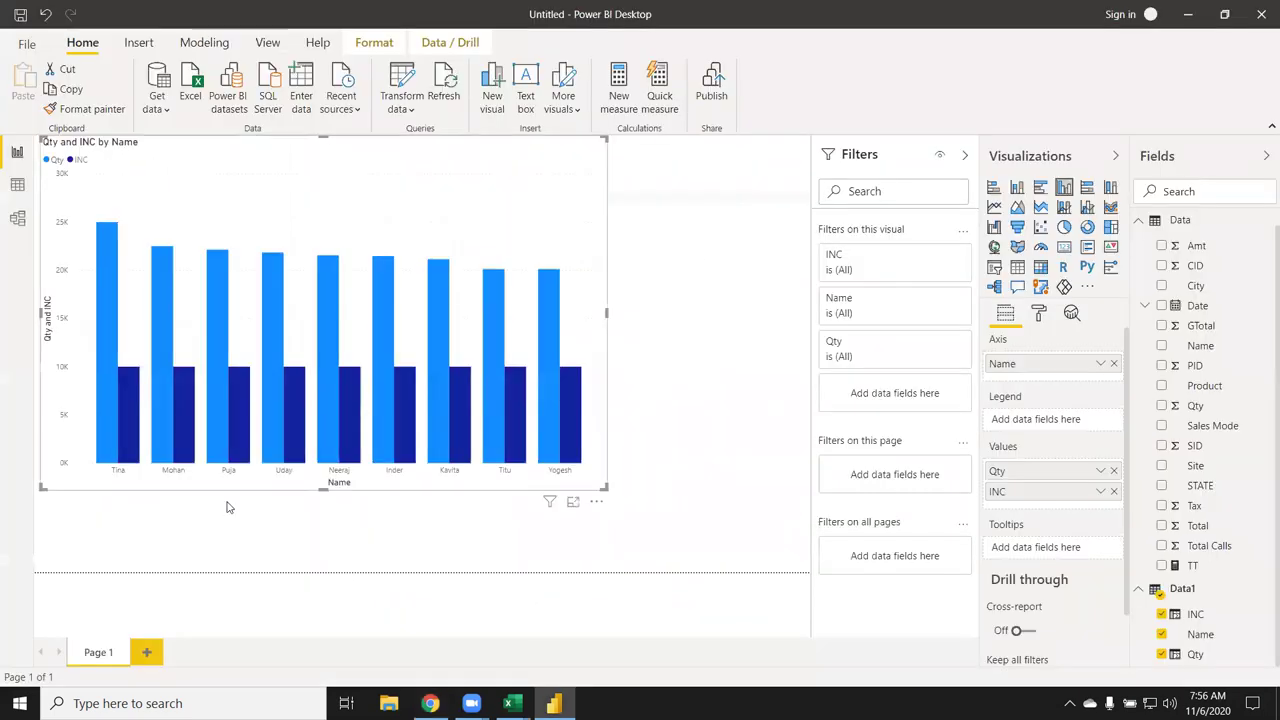
# - Show the Data table's rows in Data view and start a new calculated table
pyautogui.click(18, 188)
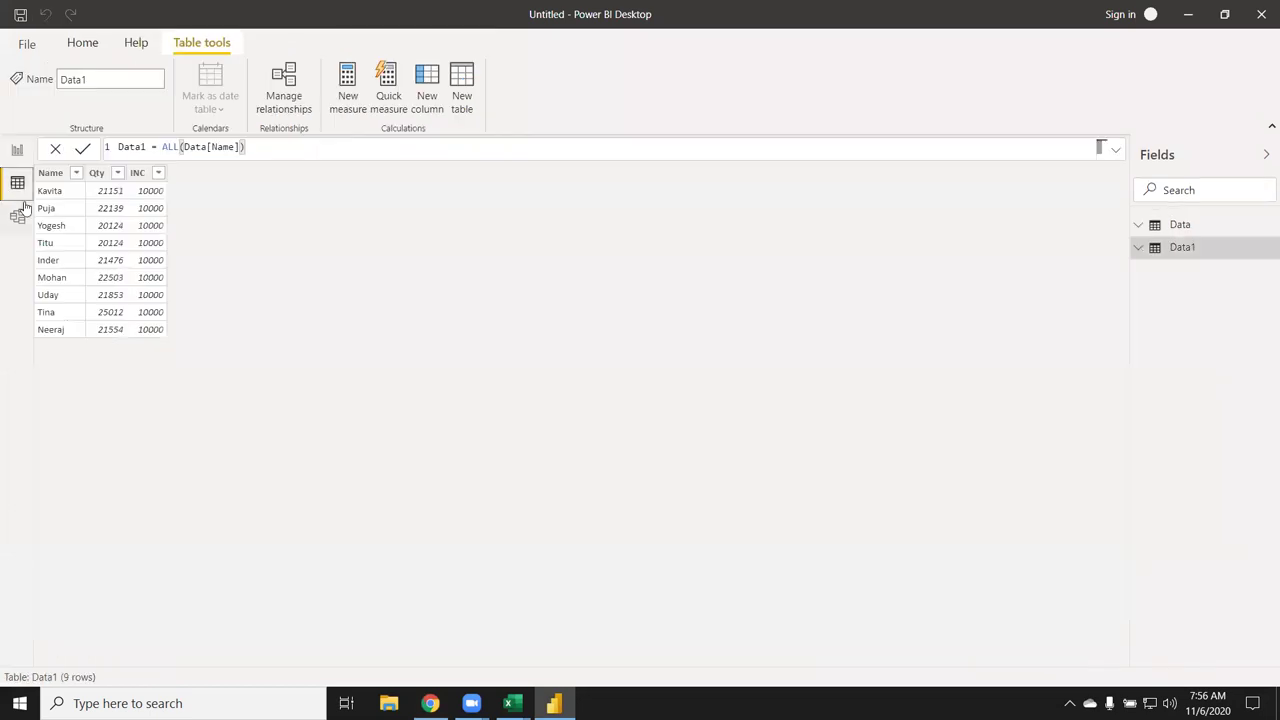
pyautogui.click(1178, 225)
pyautogui.click(461, 108)
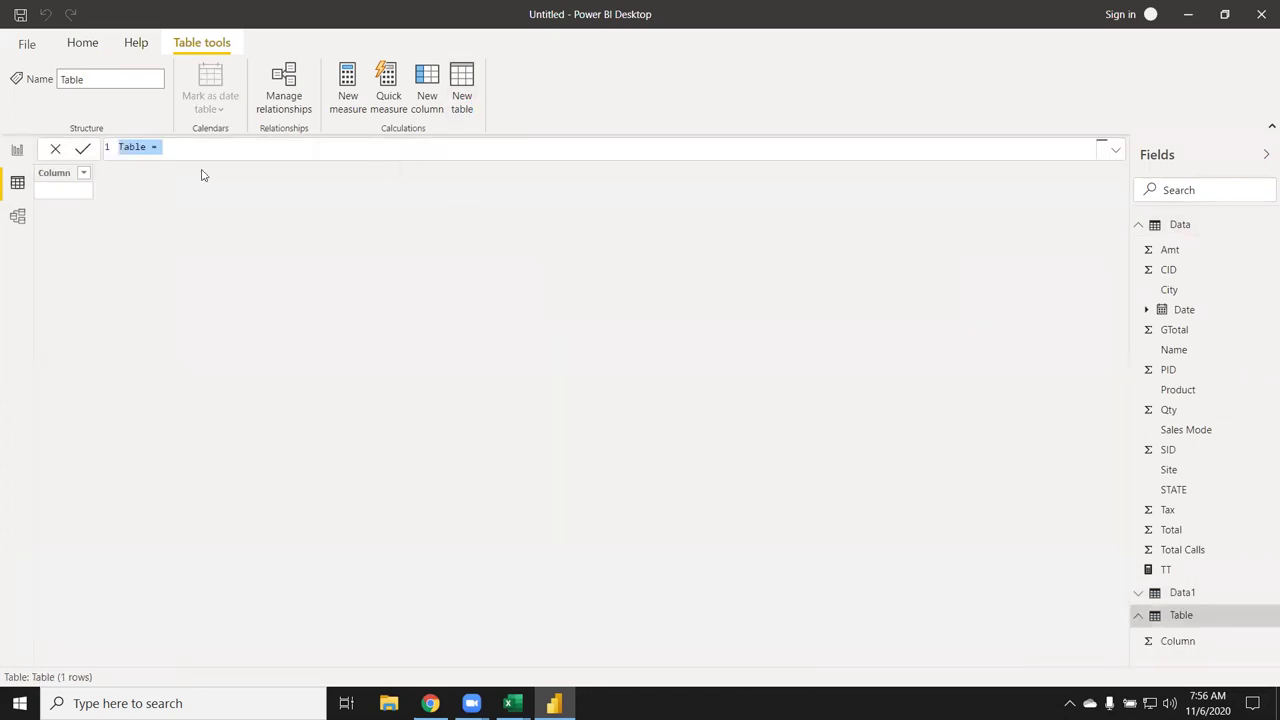
pyautogui.click(152, 147)
# - Define the new table as Data2 = ALLNOBLANKROW(Data) and commit it
pyautogui.doubleClick(146, 147)
pyautogui.write('DAtya')
pyautogui.press('BackSpace')
pyautogui.press('BackSpace')
pyautogui.press('BackSpace')
pyautogui.write('a')
pyautogui.press('BackSpace')
pyautogui.press('BackSpace')
pyautogui.write('ata2 = ')
pyautogui.write('a')
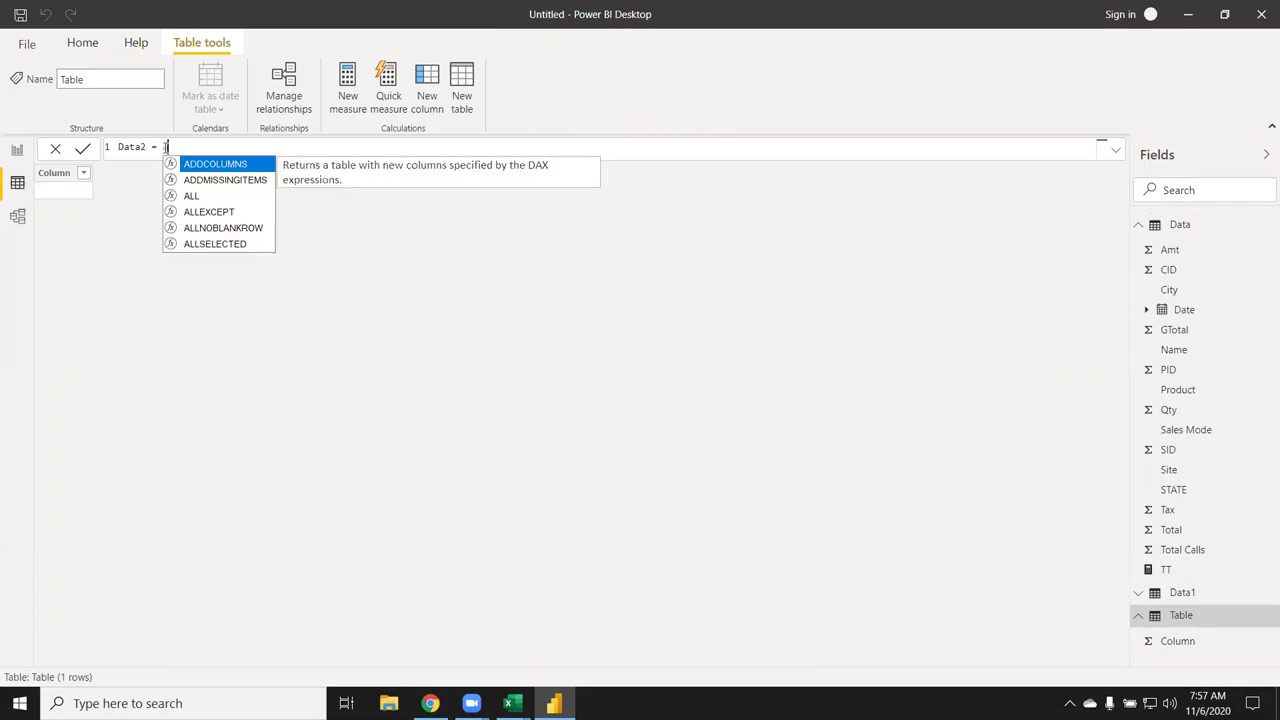
pyautogui.write('ll')
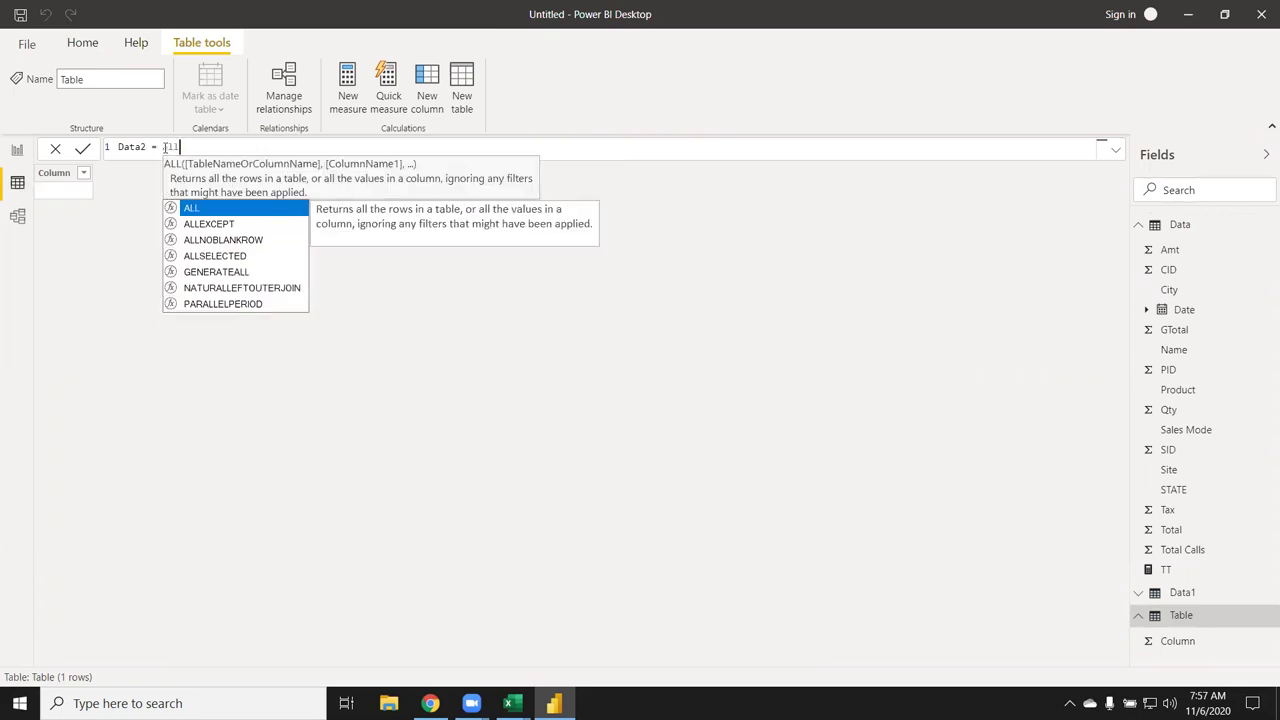
pyautogui.press('Down')
pyautogui.press('Down')
pyautogui.press('Tab')
pyautogui.press('Down')
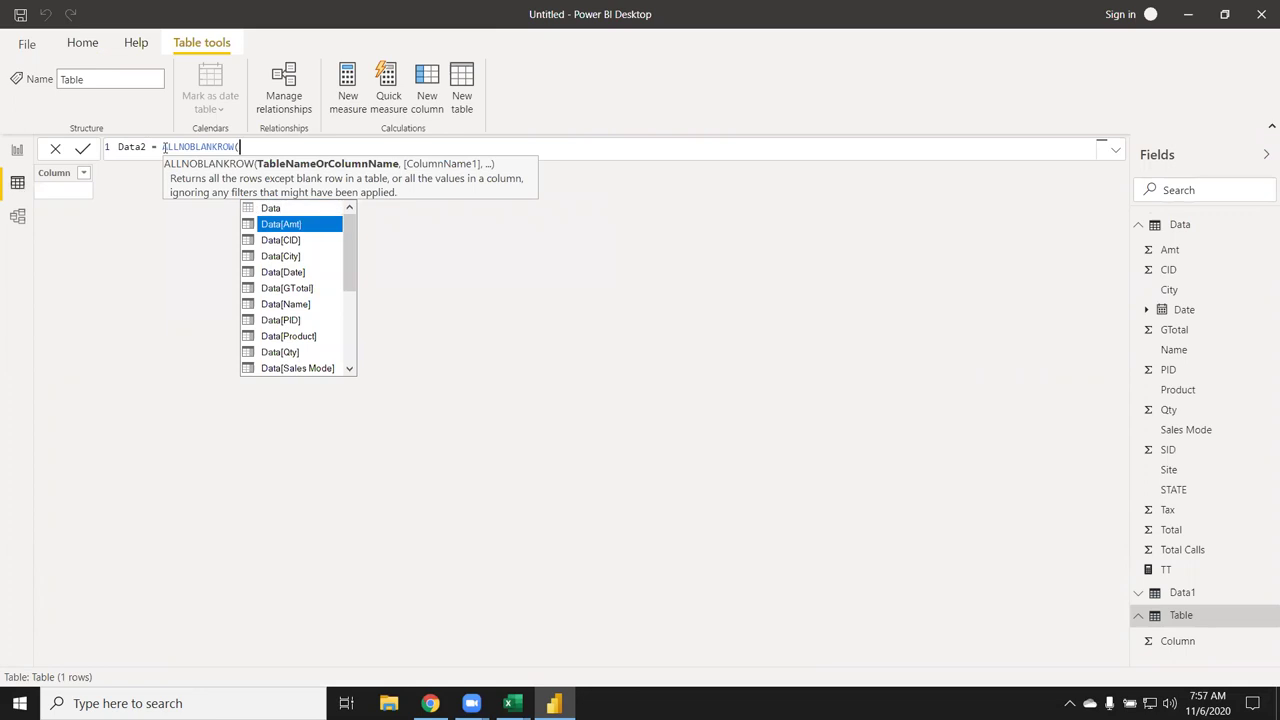
pyautogui.press('Up')
pyautogui.press('Tab')
pyautogui.write(')')
pyautogui.press('Return')
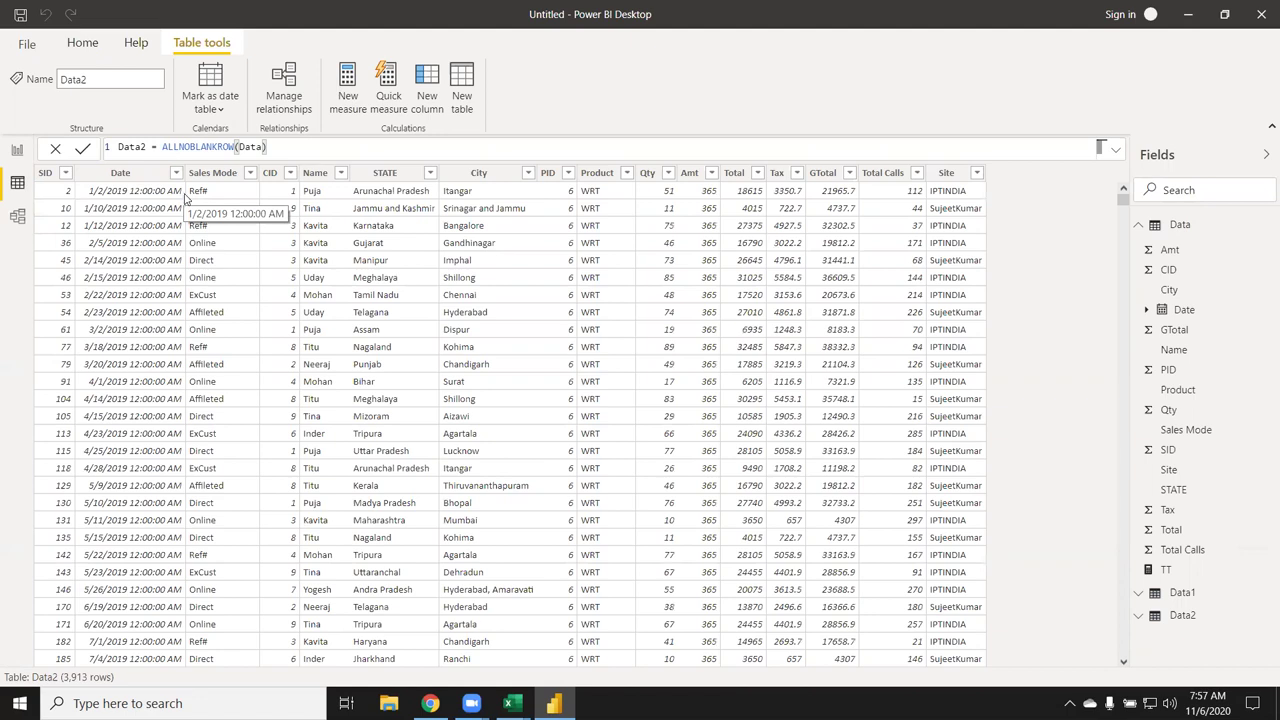
# - Switch to Chrome and open the ALLEXCEPT function page to check its syntax
pyautogui.hotkey('alt', 'Tab')
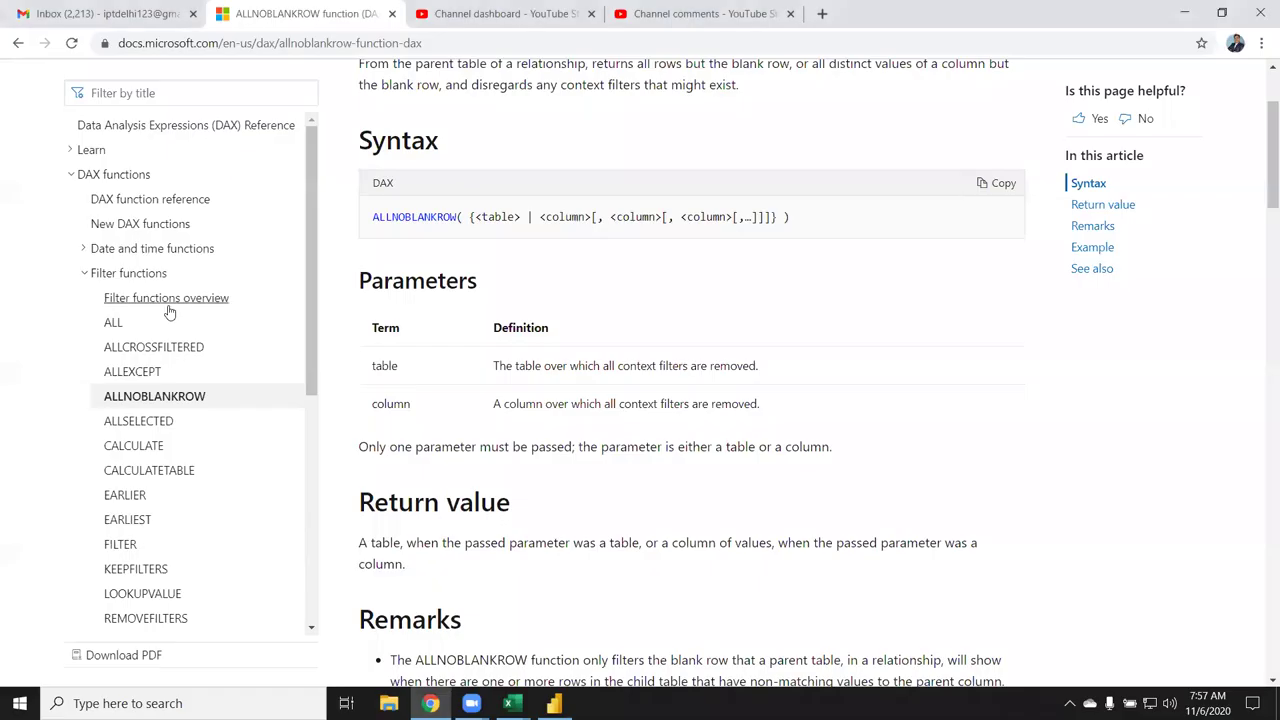
pyautogui.click(152, 372)
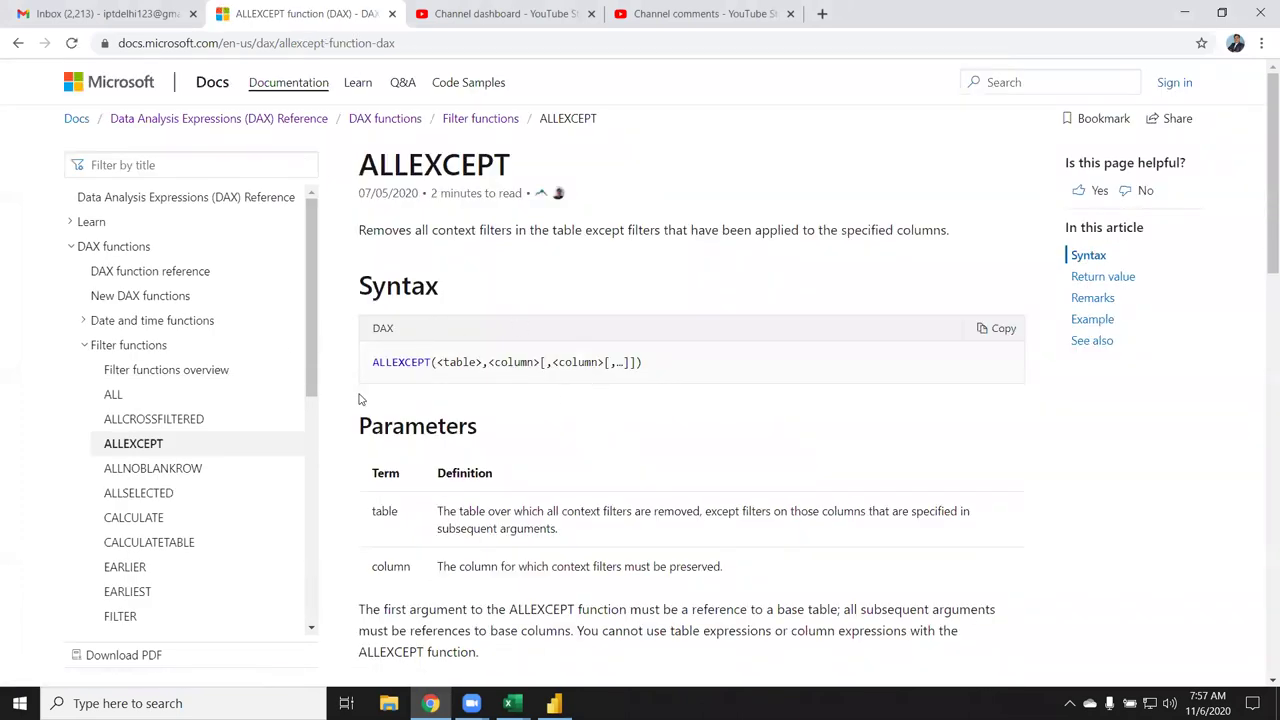
# - Replace the Data2 formula with ALLEXCEPT(Data,Data[Name]) and commit it
pyautogui.hotkey('alt', 'Tab')
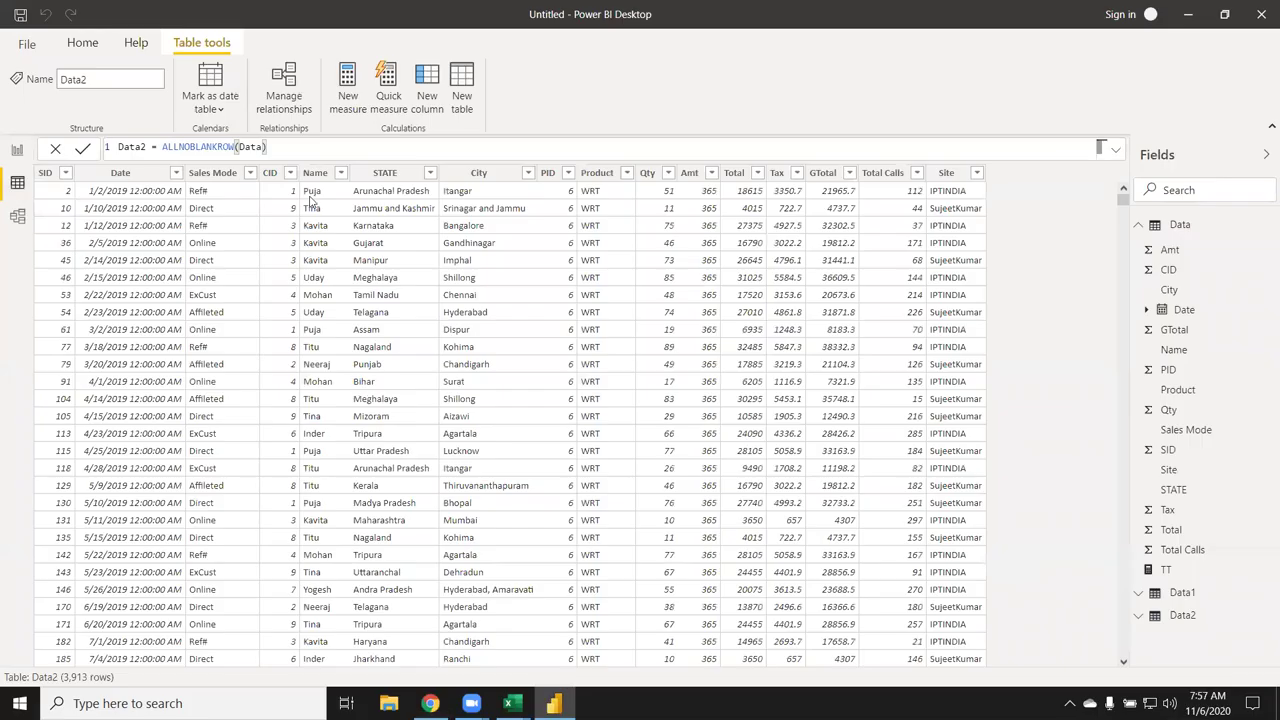
pyautogui.moveTo(267, 146); pyautogui.dragTo(156, 147)
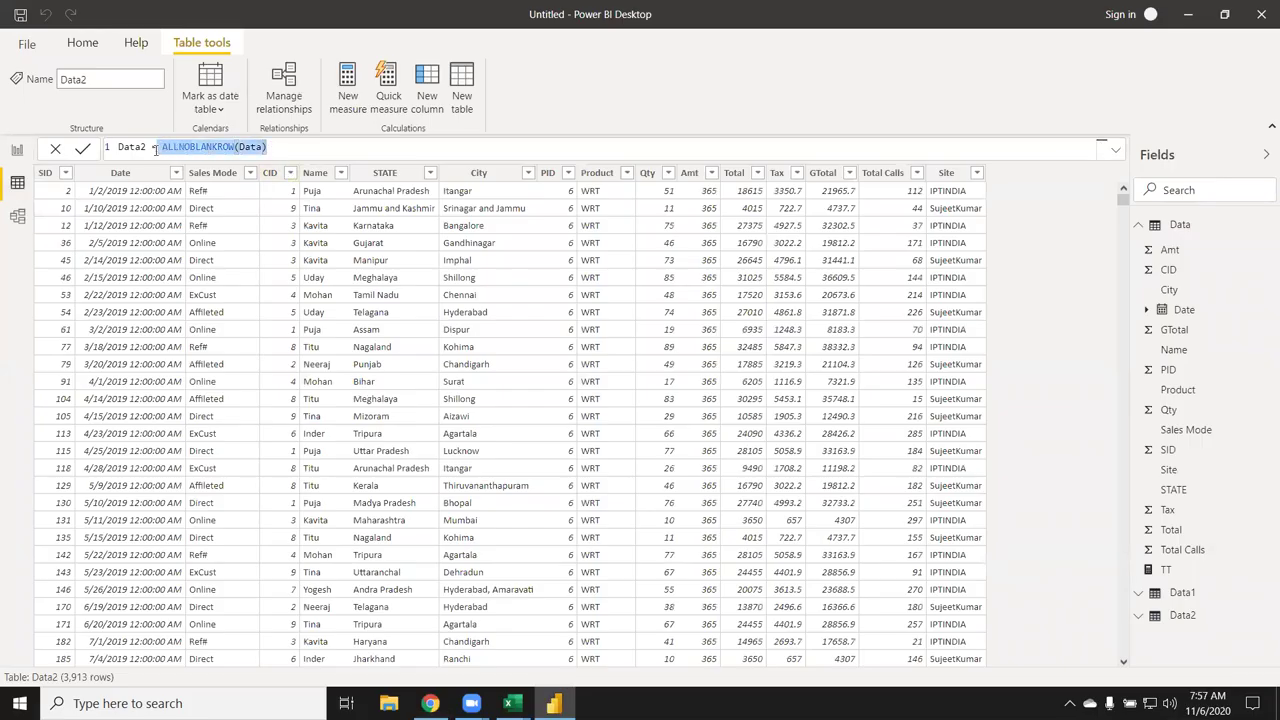
pyautogui.write('all')
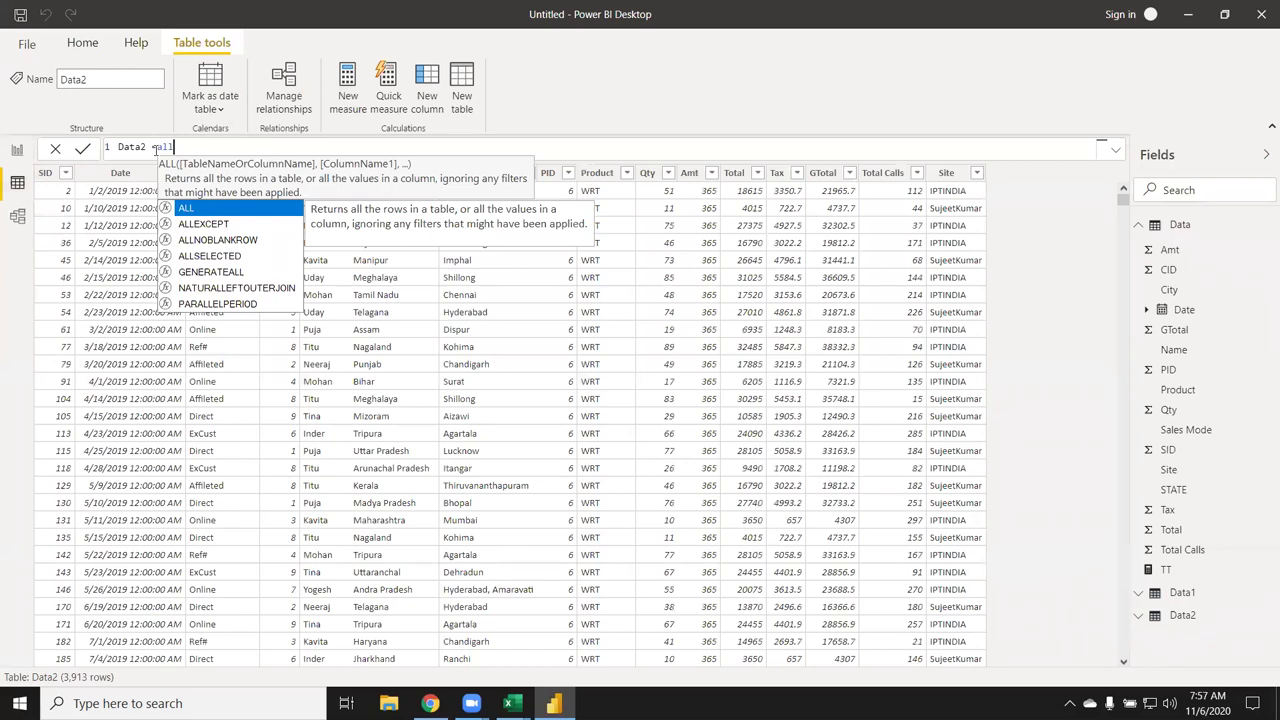
pyautogui.press('Down')
pyautogui.press('Tab')
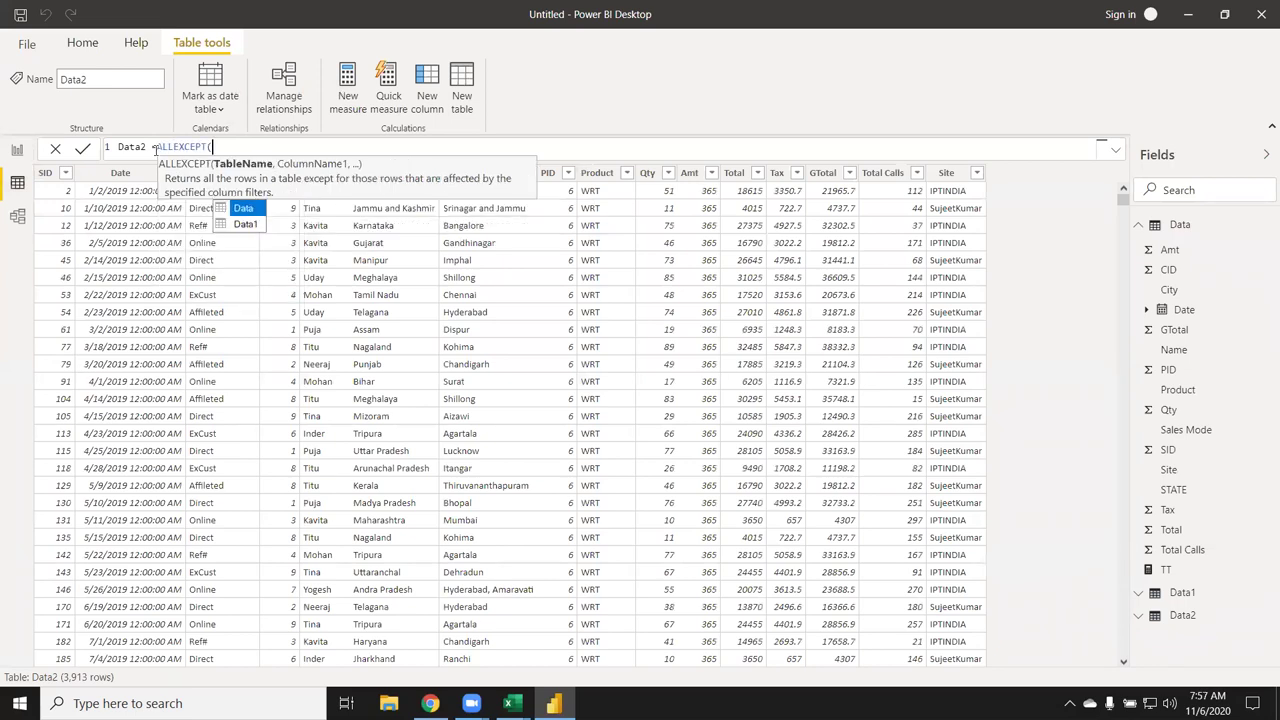
pyautogui.press('Tab')
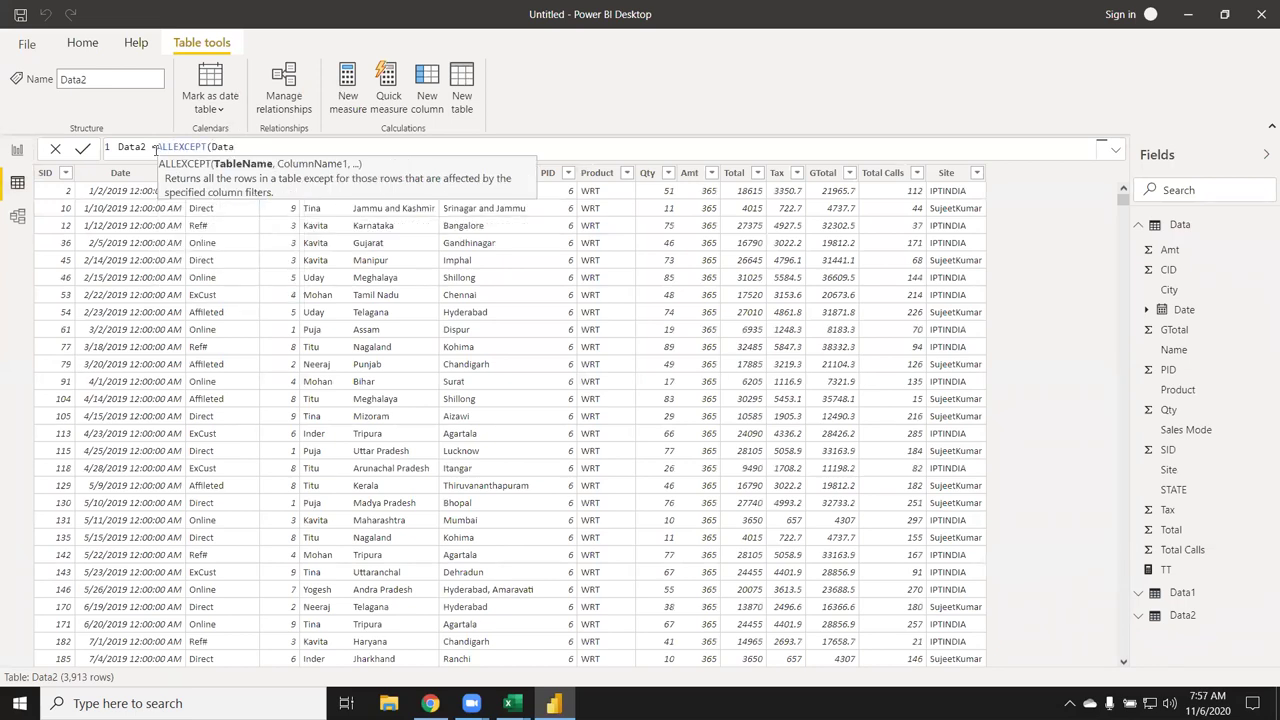
pyautogui.write(',')
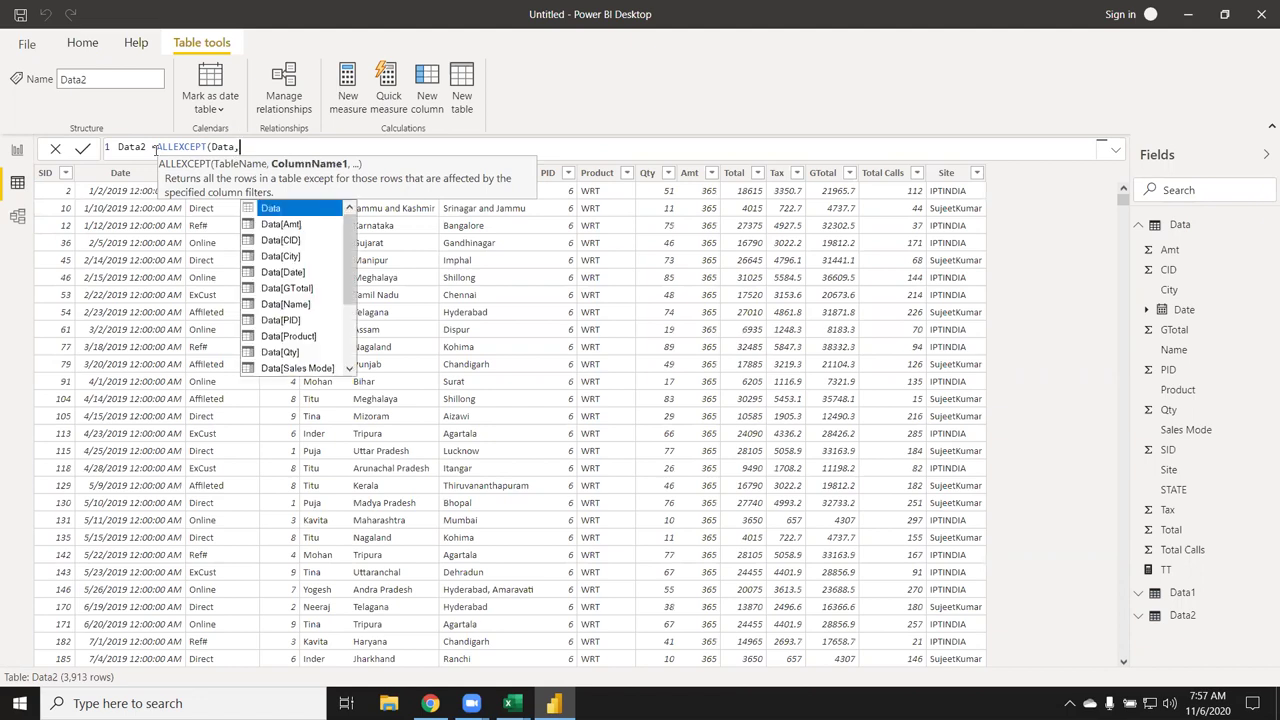
pyautogui.press('Down')
pyautogui.press('Down')
pyautogui.press('Down')
pyautogui.press('Down')
pyautogui.press('Down')
pyautogui.press('Down')
pyautogui.press('Tab')
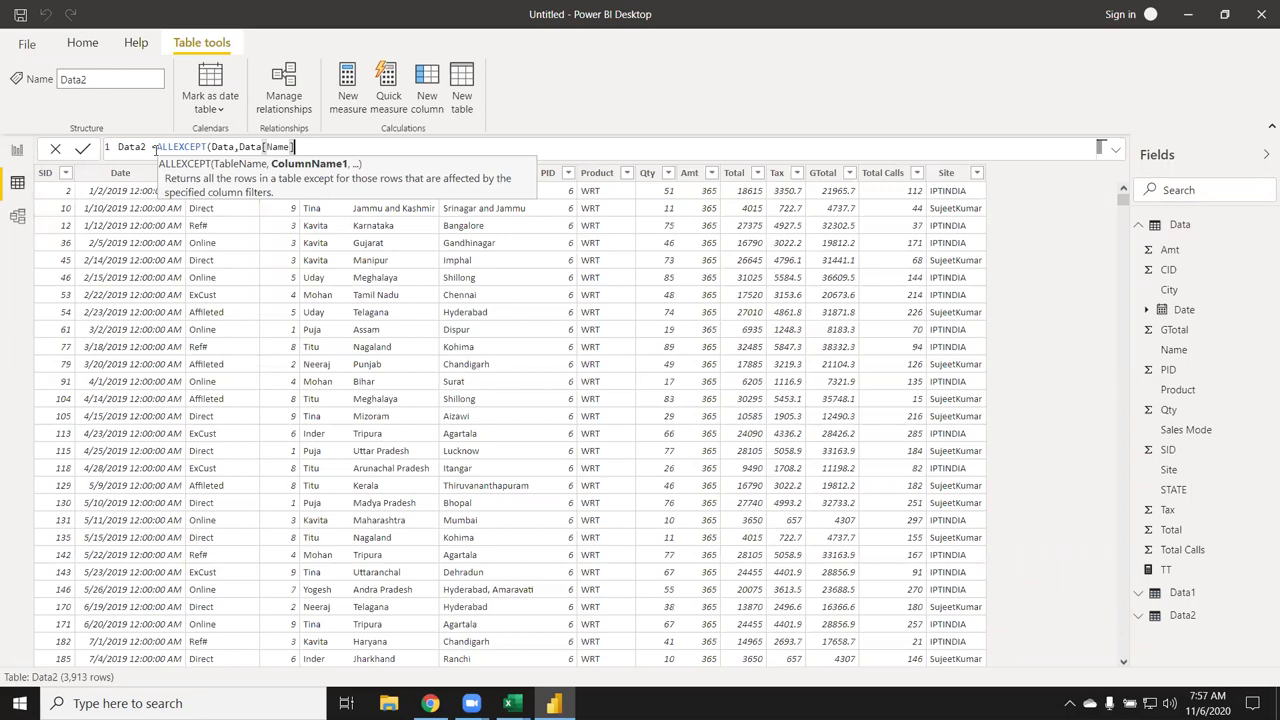
pyautogui.write(')')
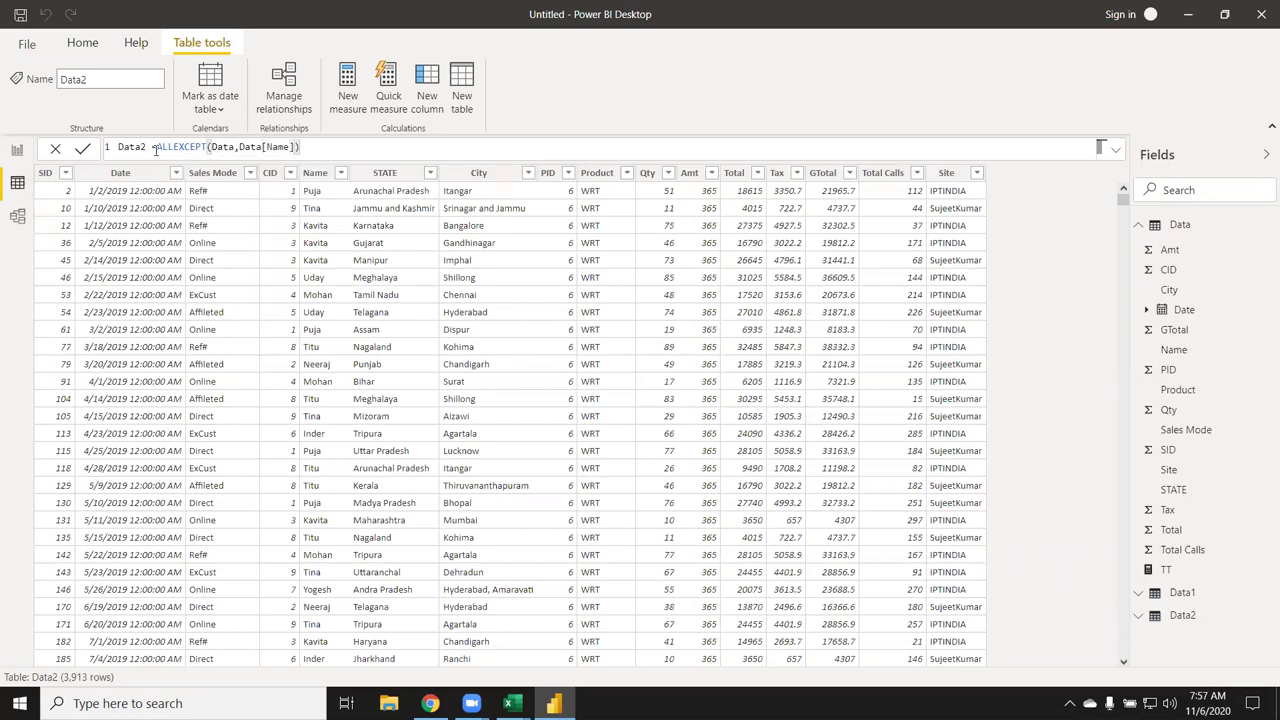
pyautogui.press('Return')
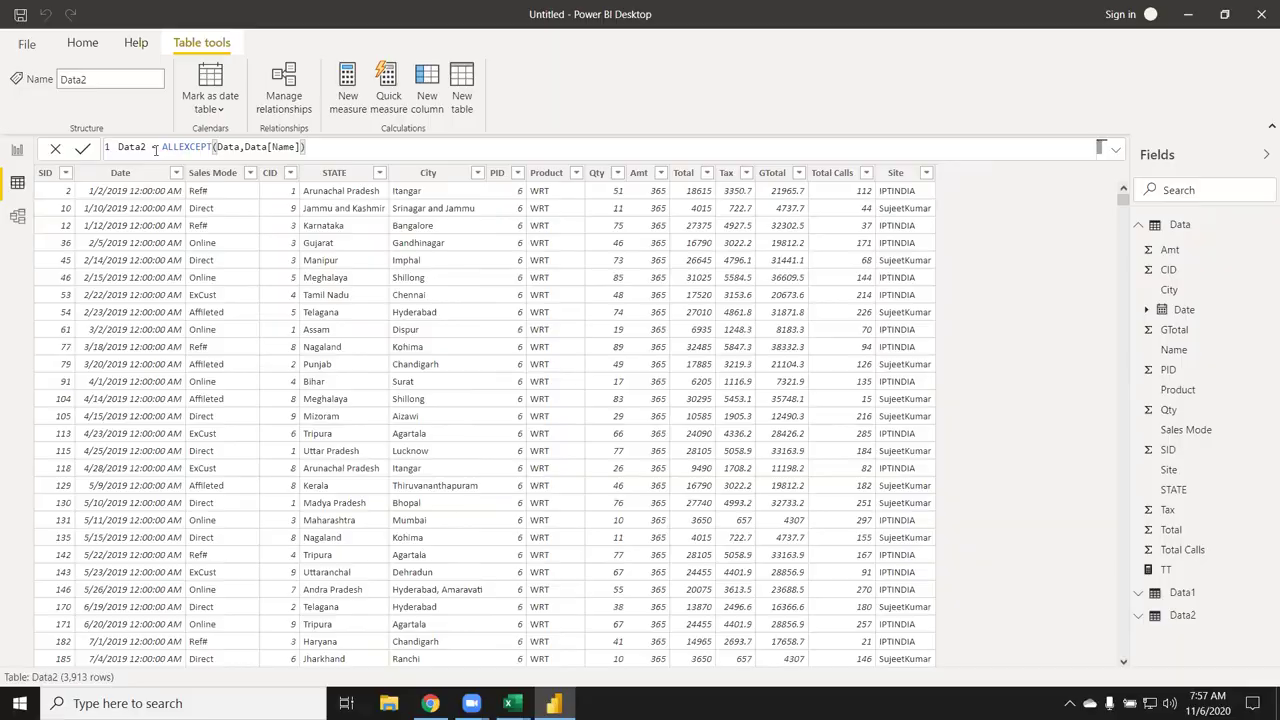
pyautogui.hotkey('alt', 'Tab')
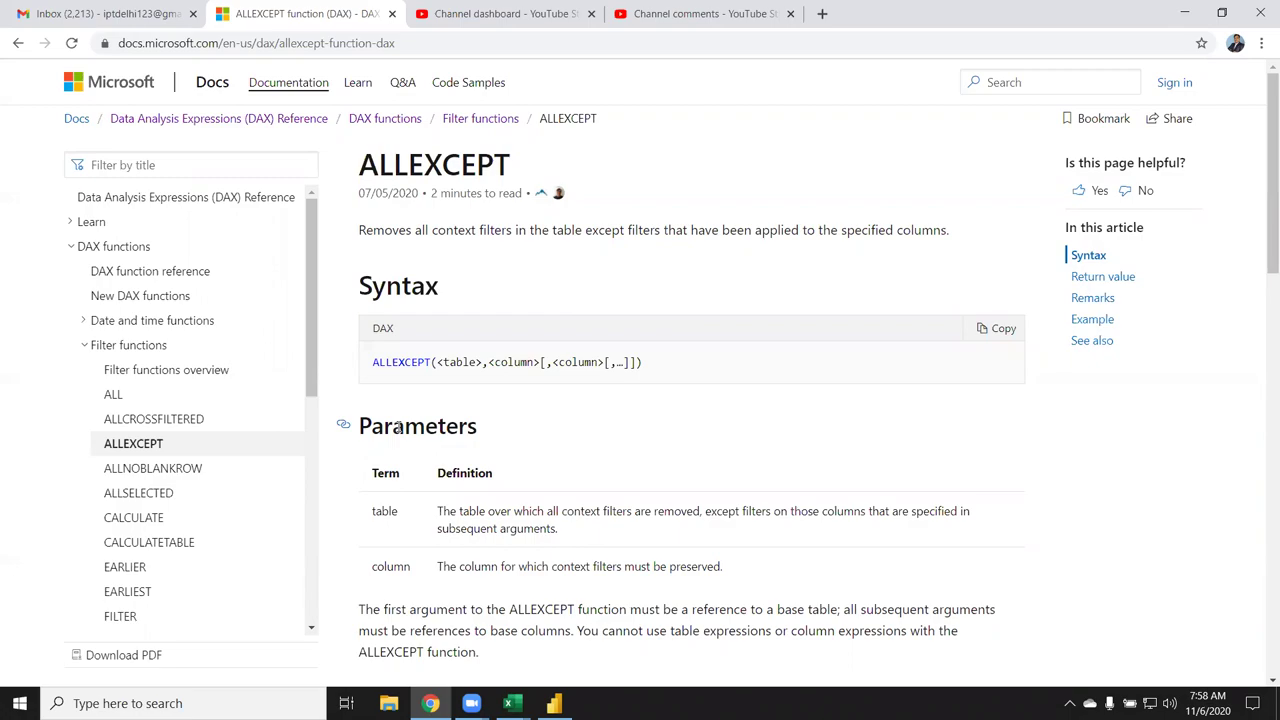
# - Return to Power BI and select Name inside Data[Name] in the Data2 formula
pyautogui.hotkey('alt', 'Tab')
pyautogui.doubleClick(274, 147)
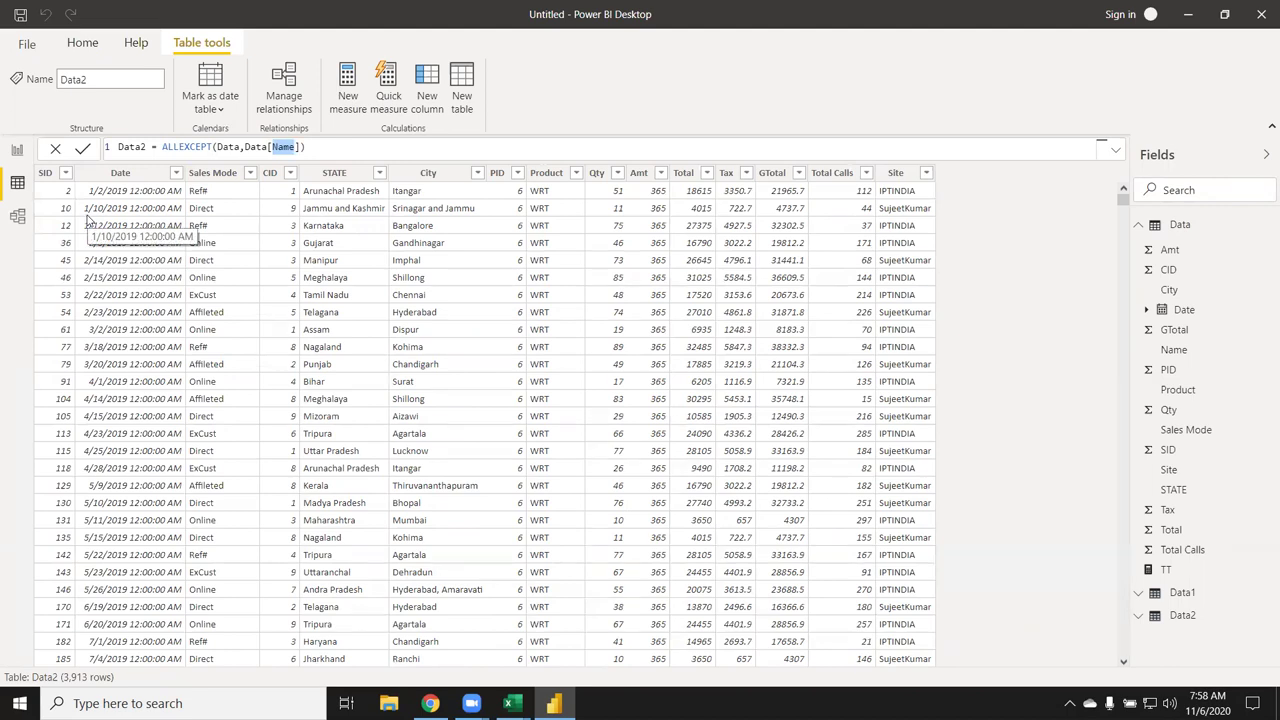
# - Inspect the Data table's Name column values and filter list, then reselect Data2
pyautogui.click(22, 189)
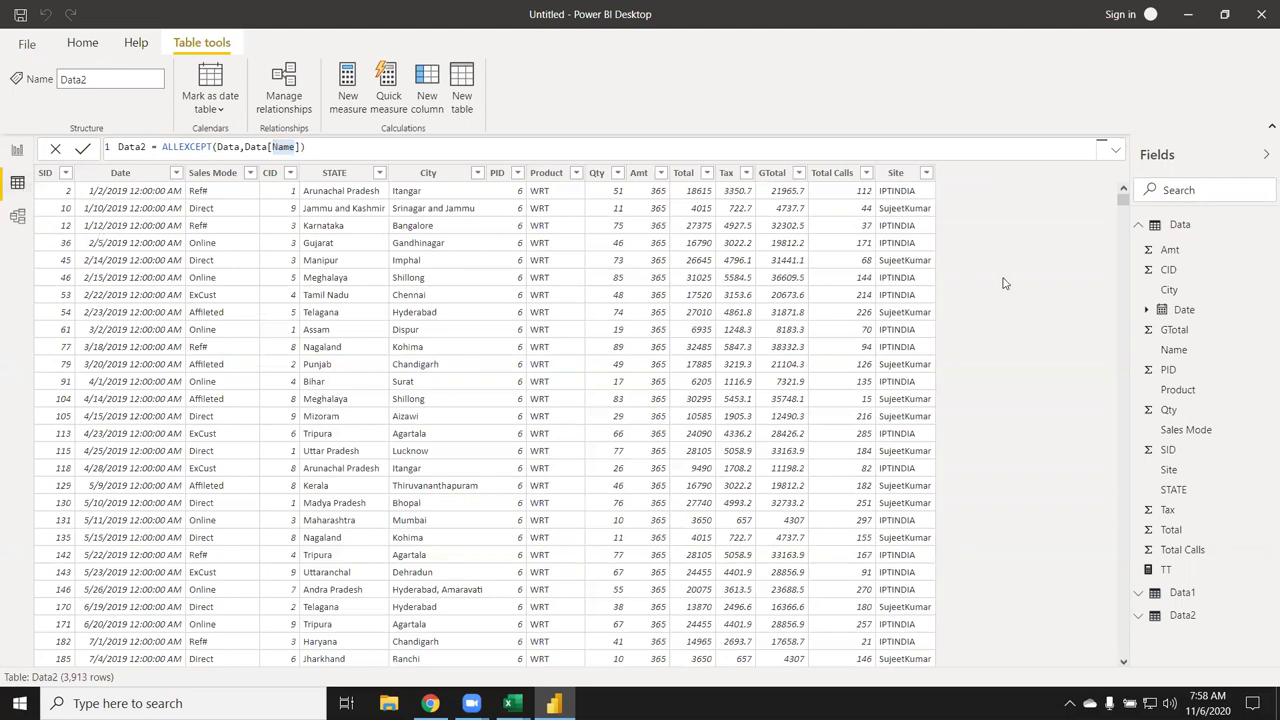
pyautogui.click(1176, 228)
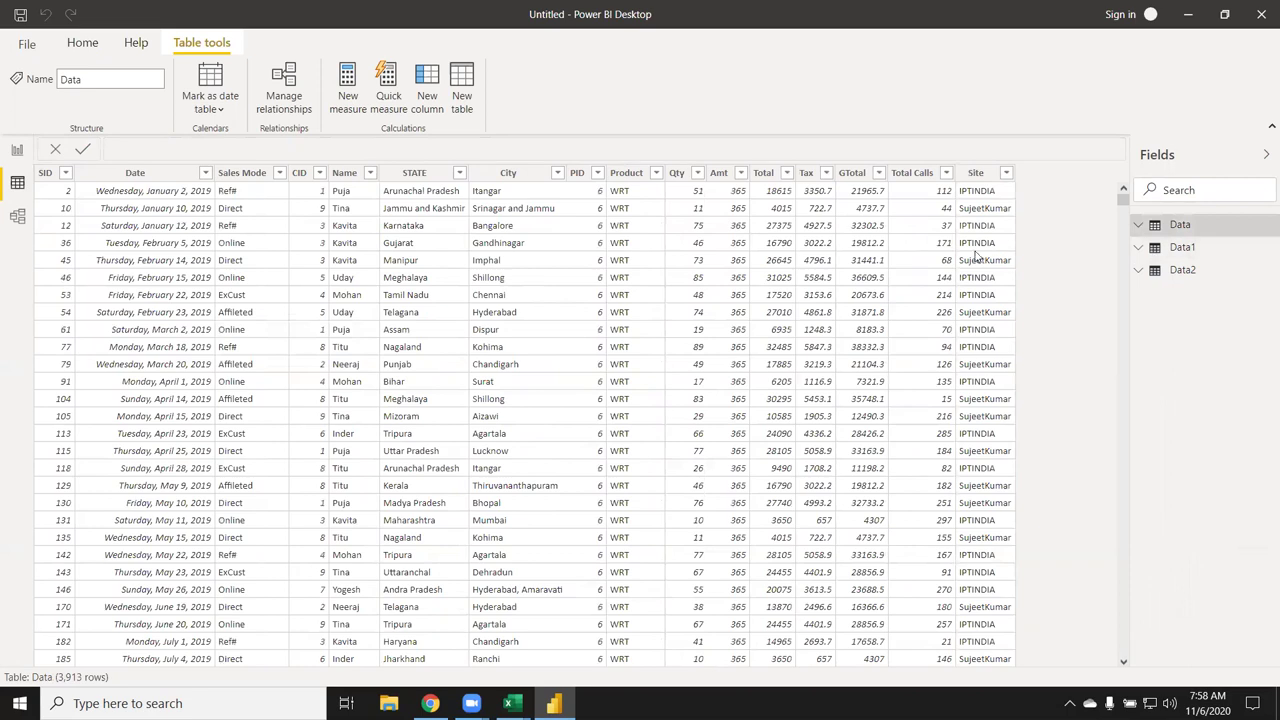
pyautogui.click(345, 174)
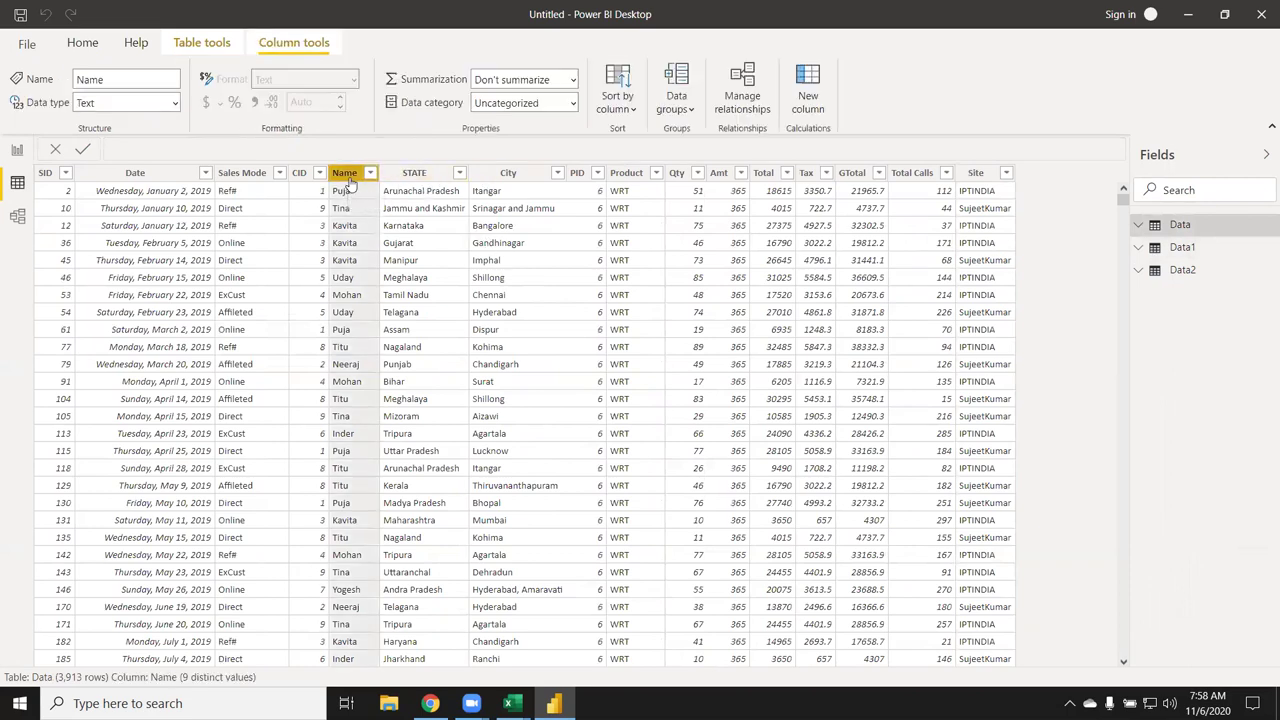
pyautogui.click(369, 173)
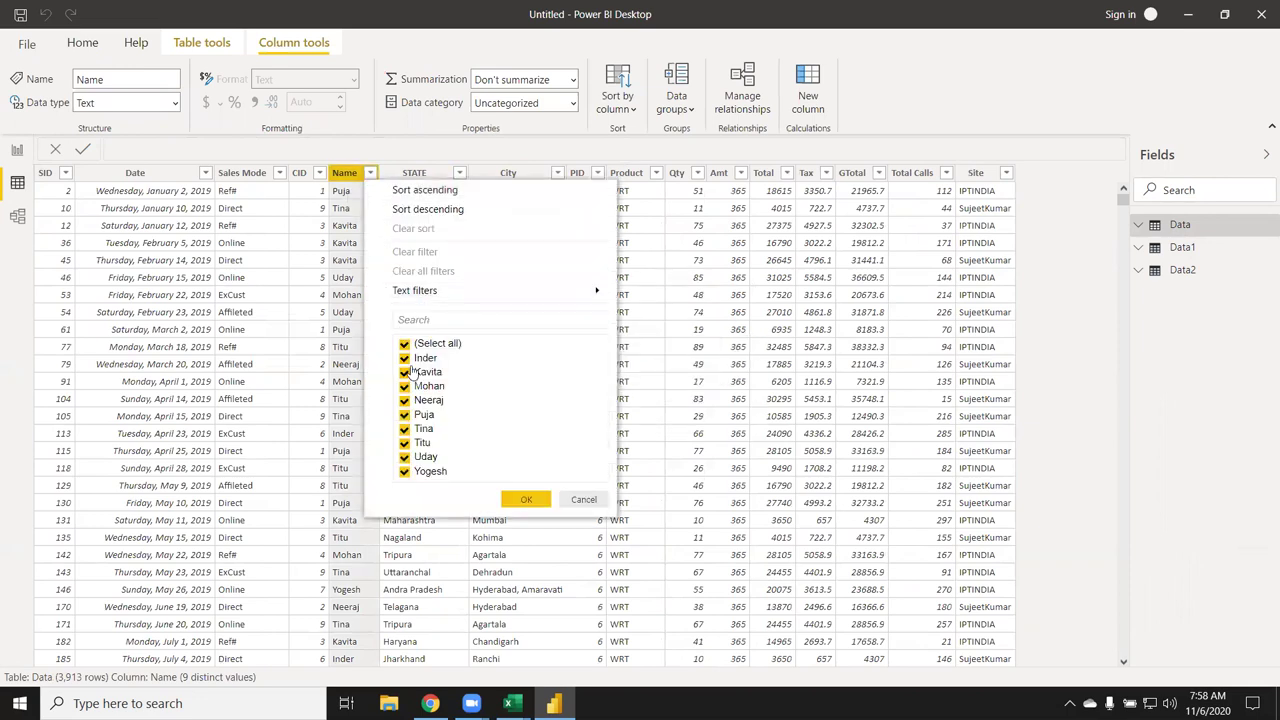
pyautogui.rightClick(363, 176)
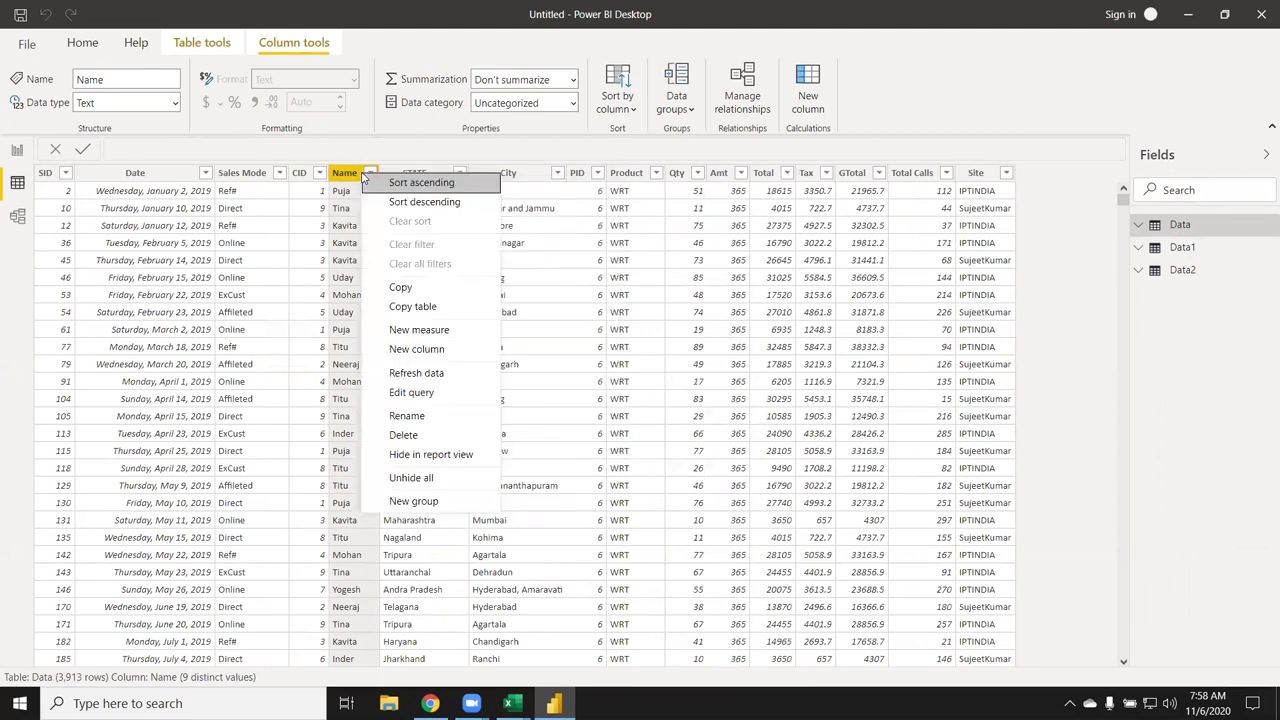
pyautogui.press('Escape')
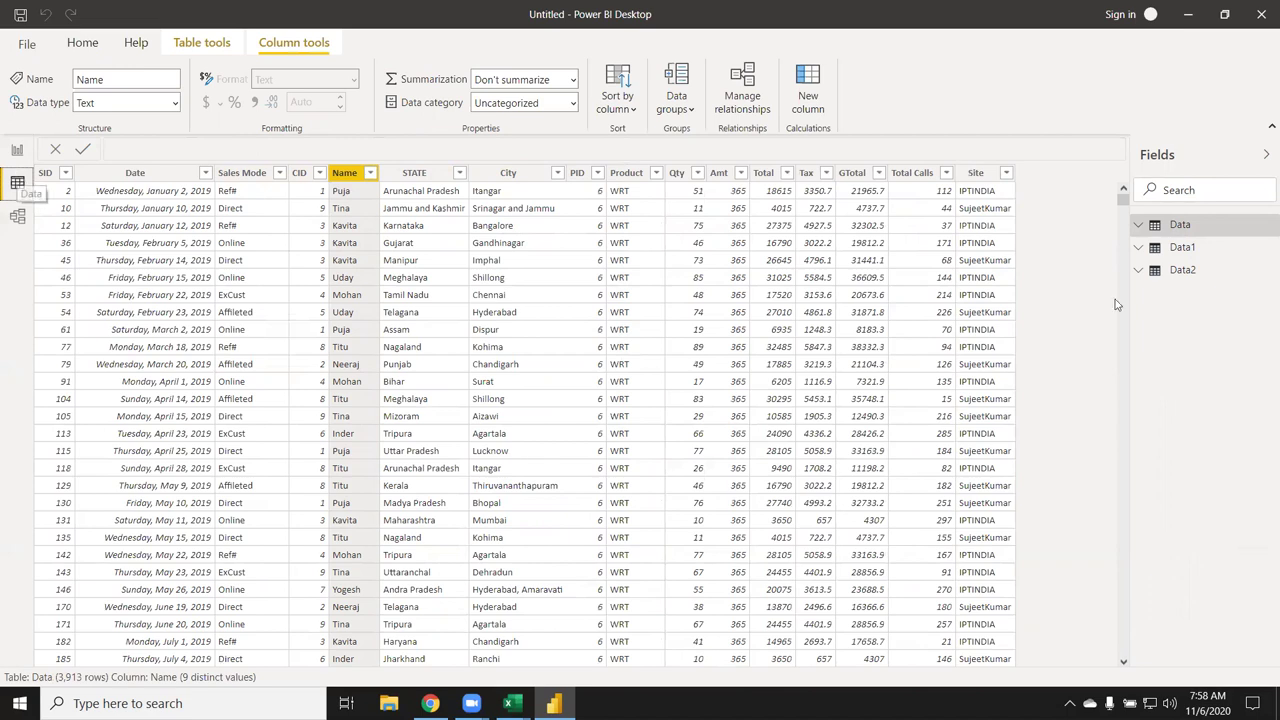
pyautogui.rightClick(340, 182)
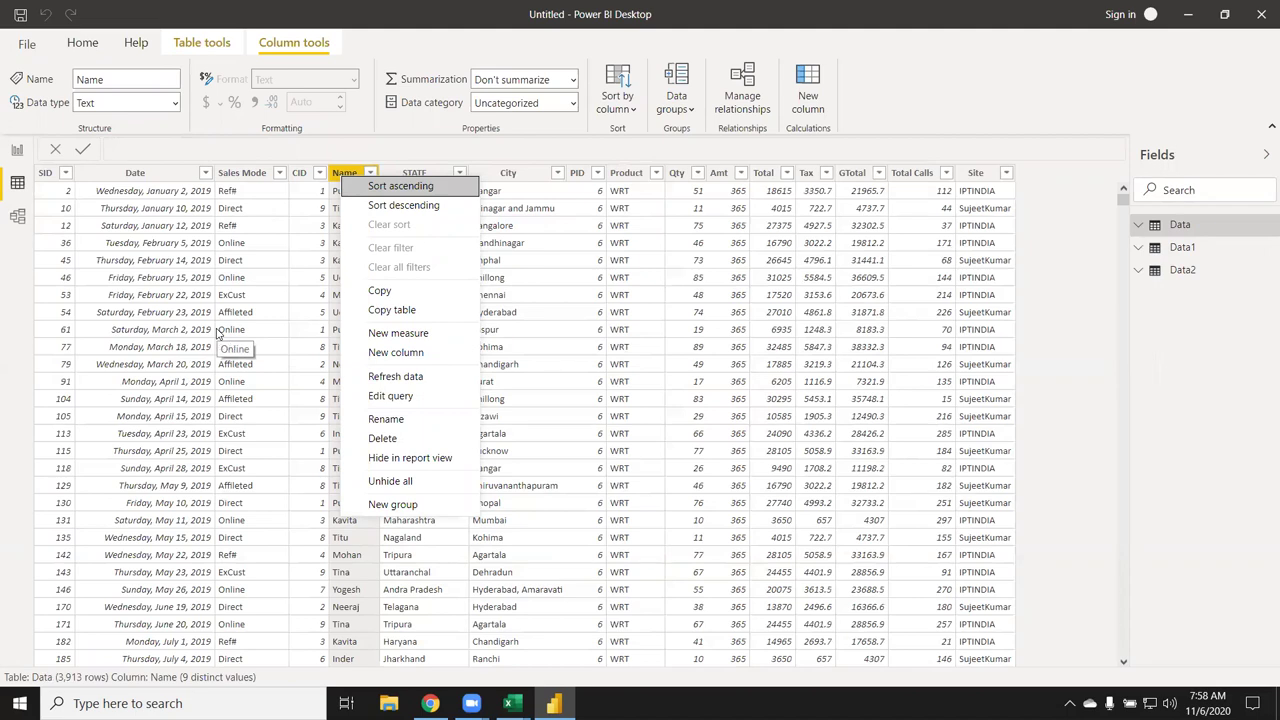
pyautogui.click(217, 332)
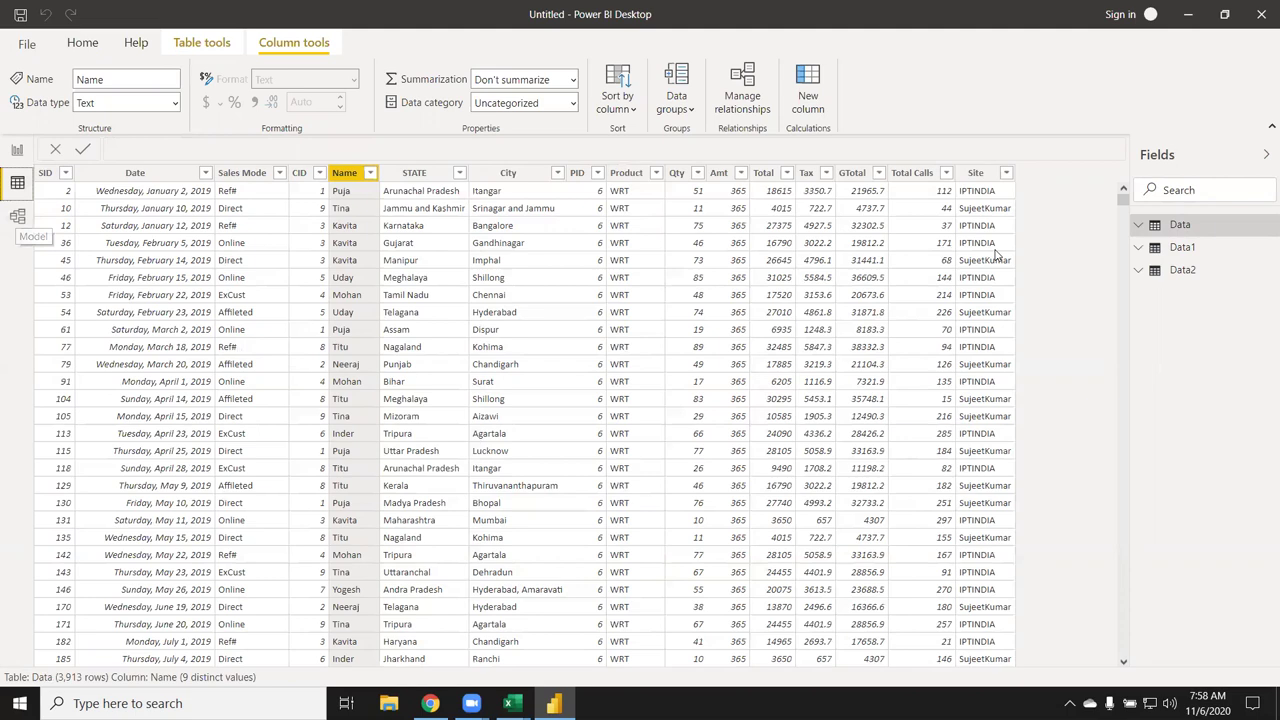
pyautogui.click(1198, 270)
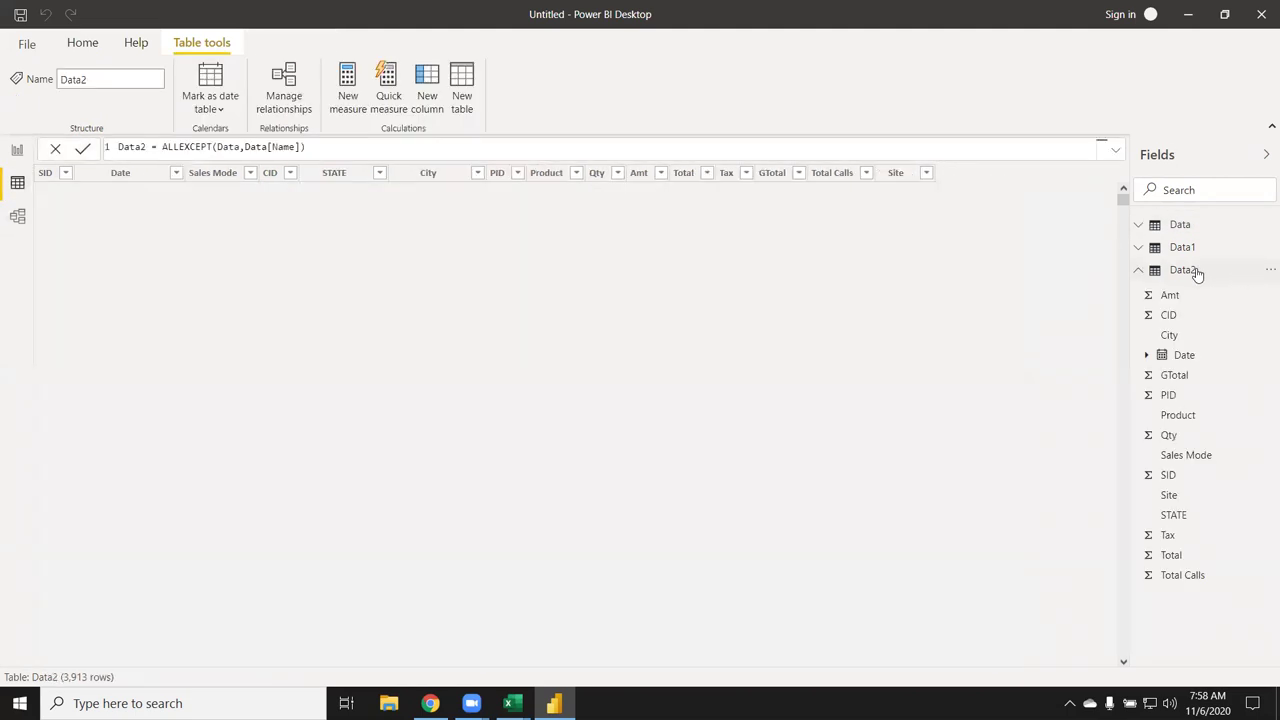
pyautogui.hotkey('alt', 'Tab')
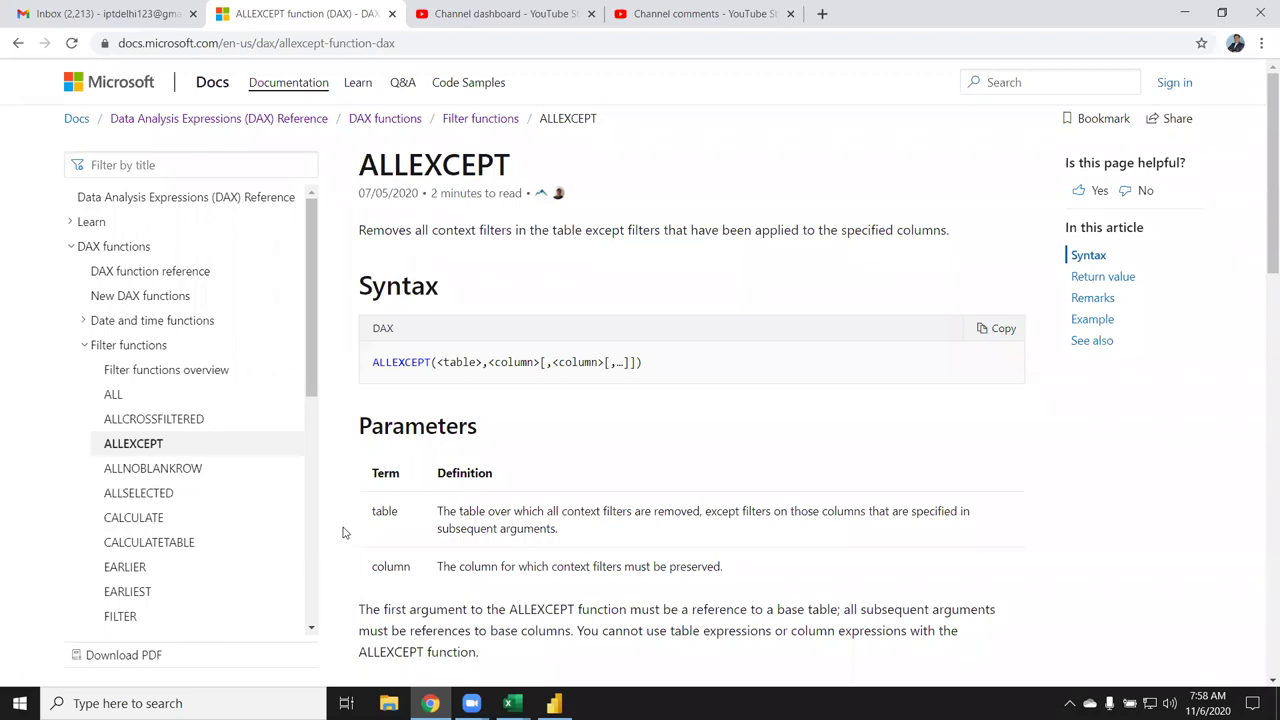
pyautogui.scroll(-2, 342, 532)
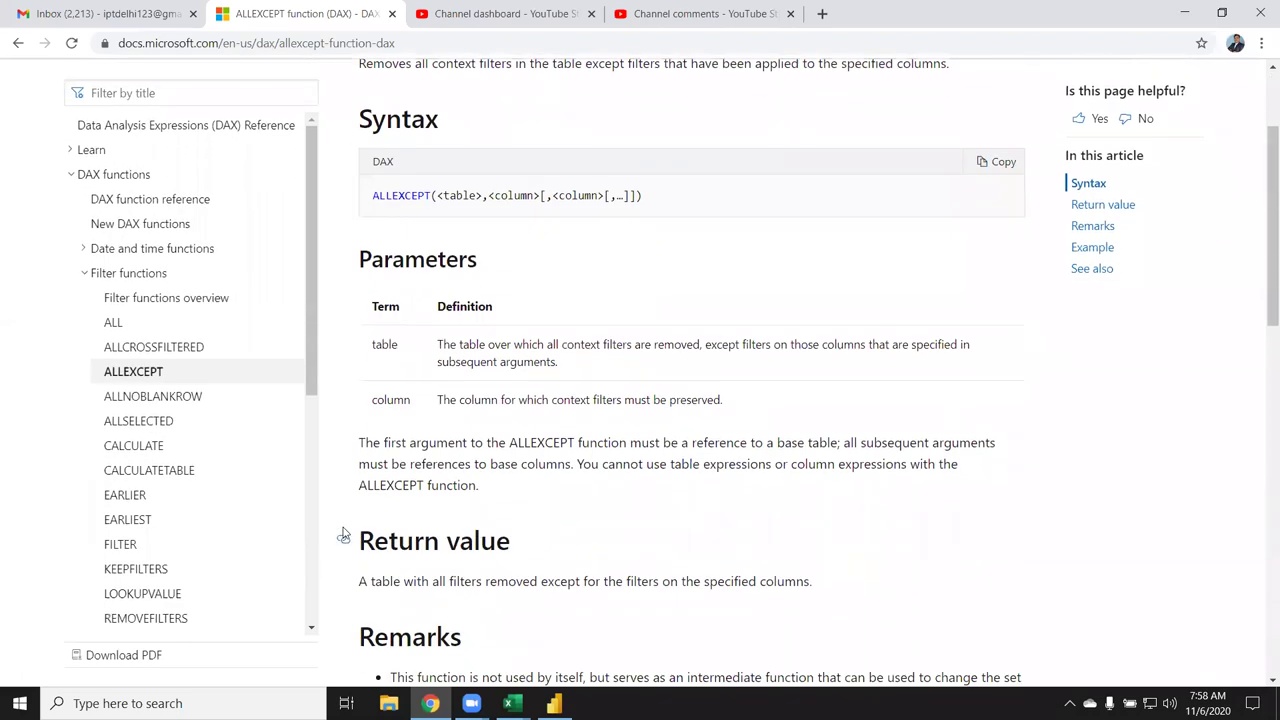
pyautogui.hotkey('alt', 'Tab')
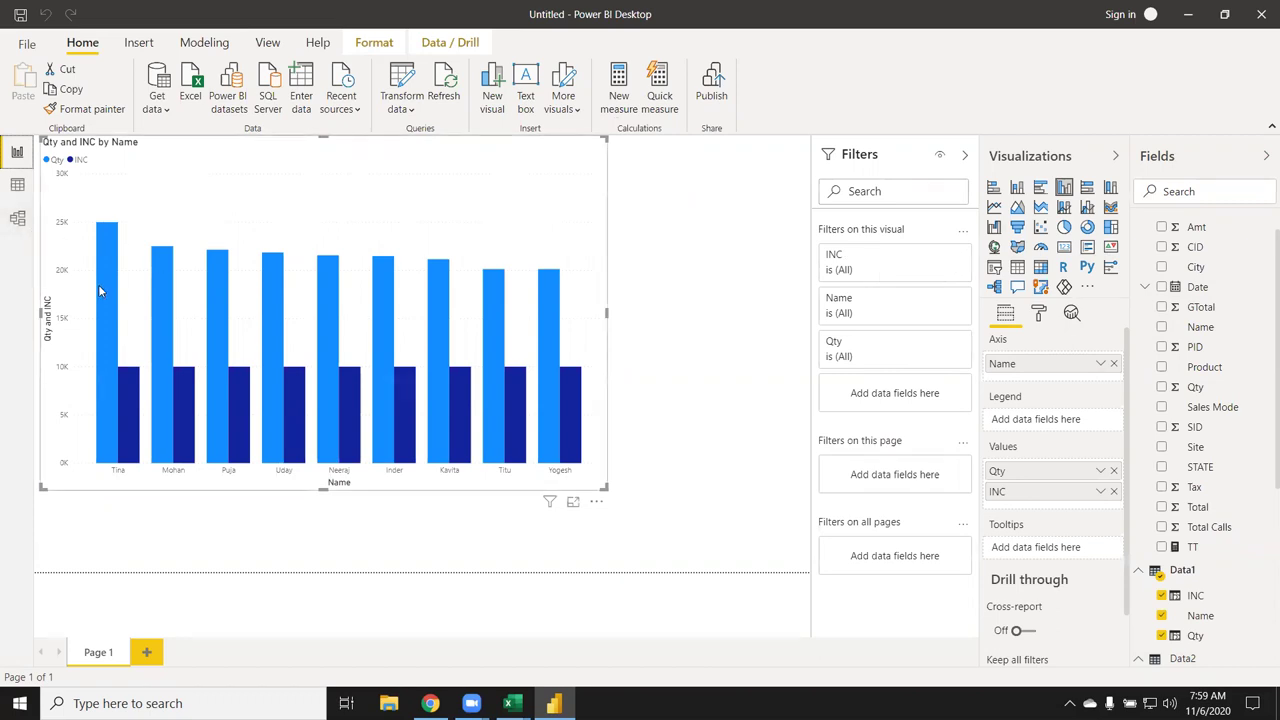
pyautogui.hotkey('alt', 'Tab')
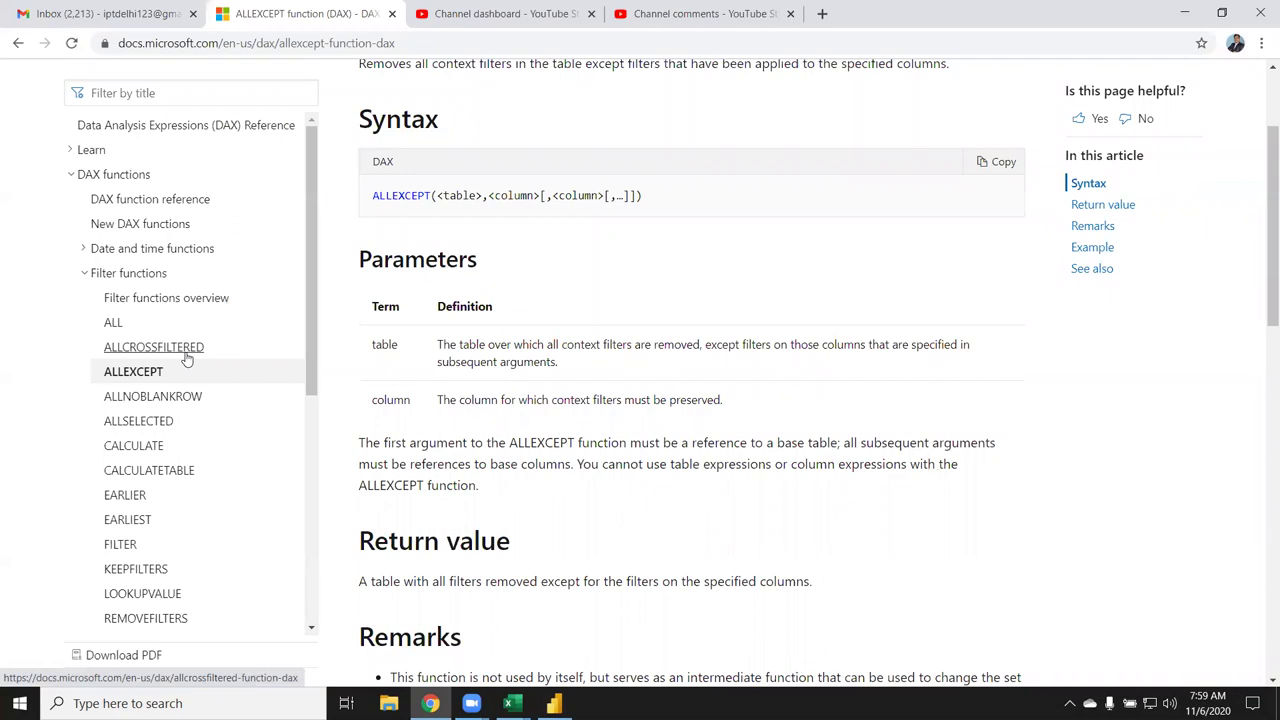
# - Open the ALLSELECTED reference page and scroll through its content
pyautogui.click(160, 425)
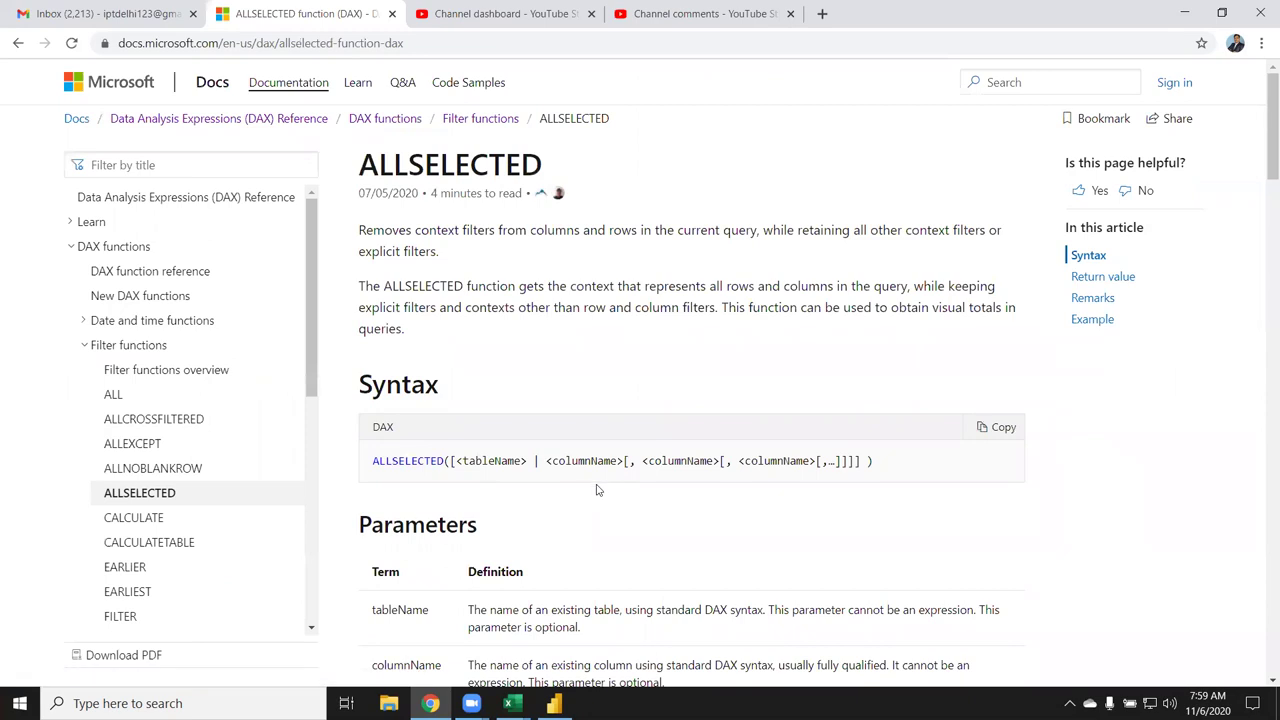
pyautogui.scroll(-2, 599, 492)
pyautogui.scroll(-2, 593, 485)
pyautogui.scroll(-1, 591, 483)
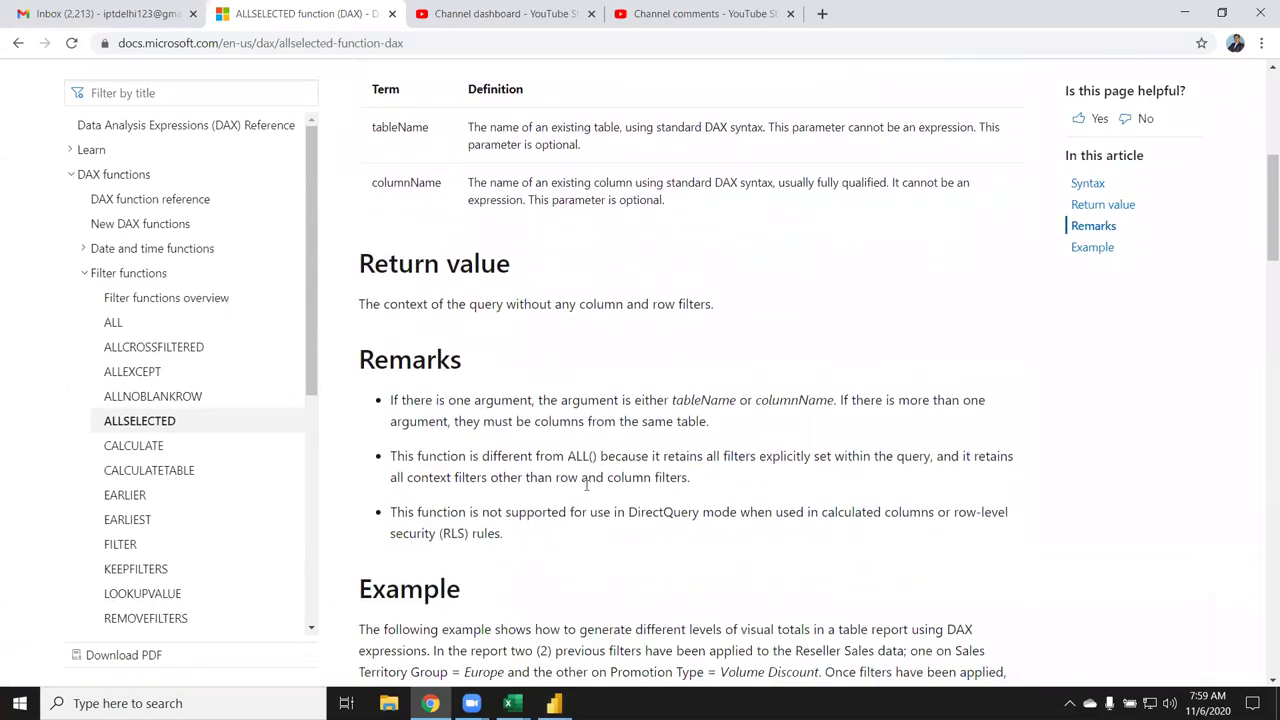
pyautogui.scroll(-2, 588, 485)
pyautogui.scroll(-1, 585, 487)
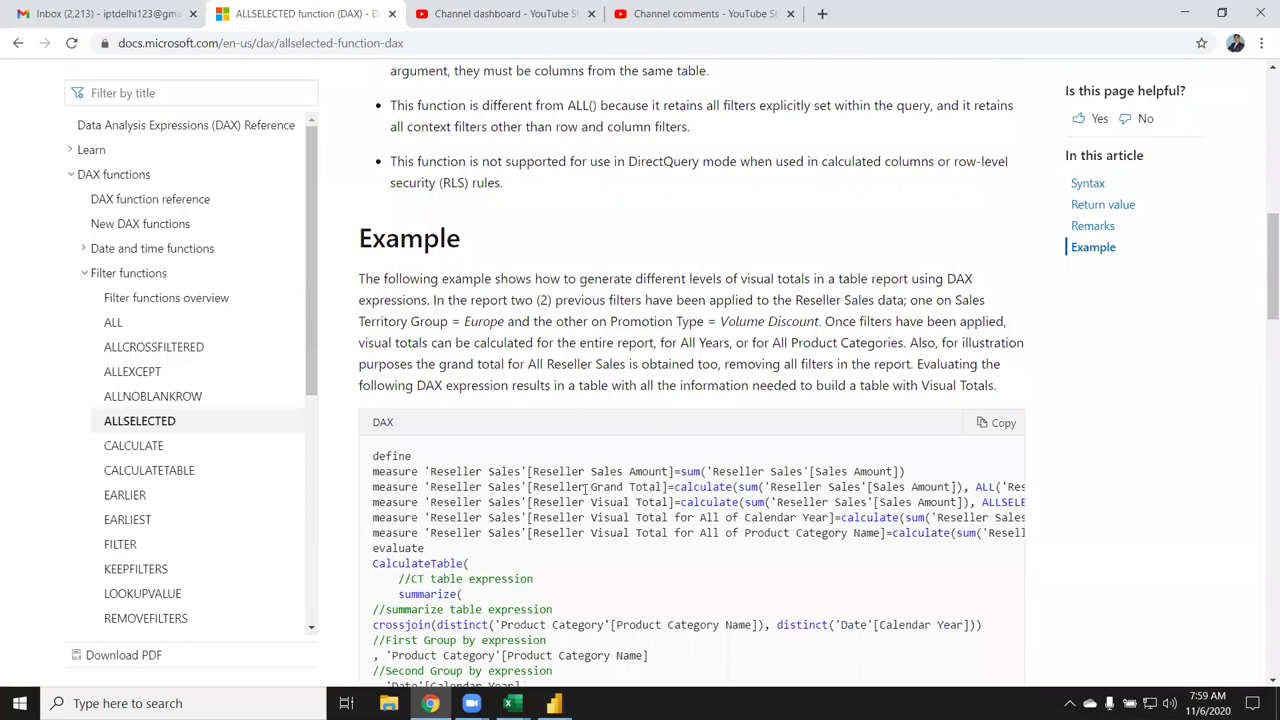
pyautogui.scroll(3, 585, 487)
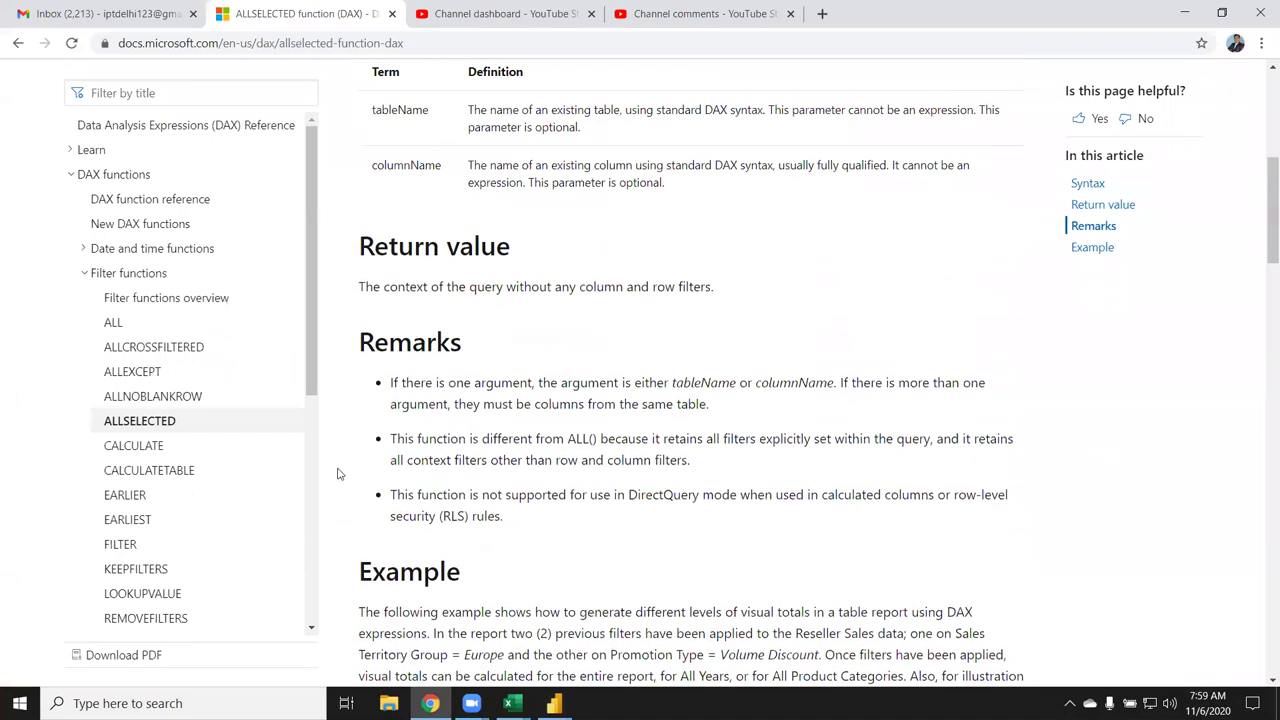
# - Read the CALCULATE page's filter modifier functions, then show the desktop
pyautogui.click(156, 446)
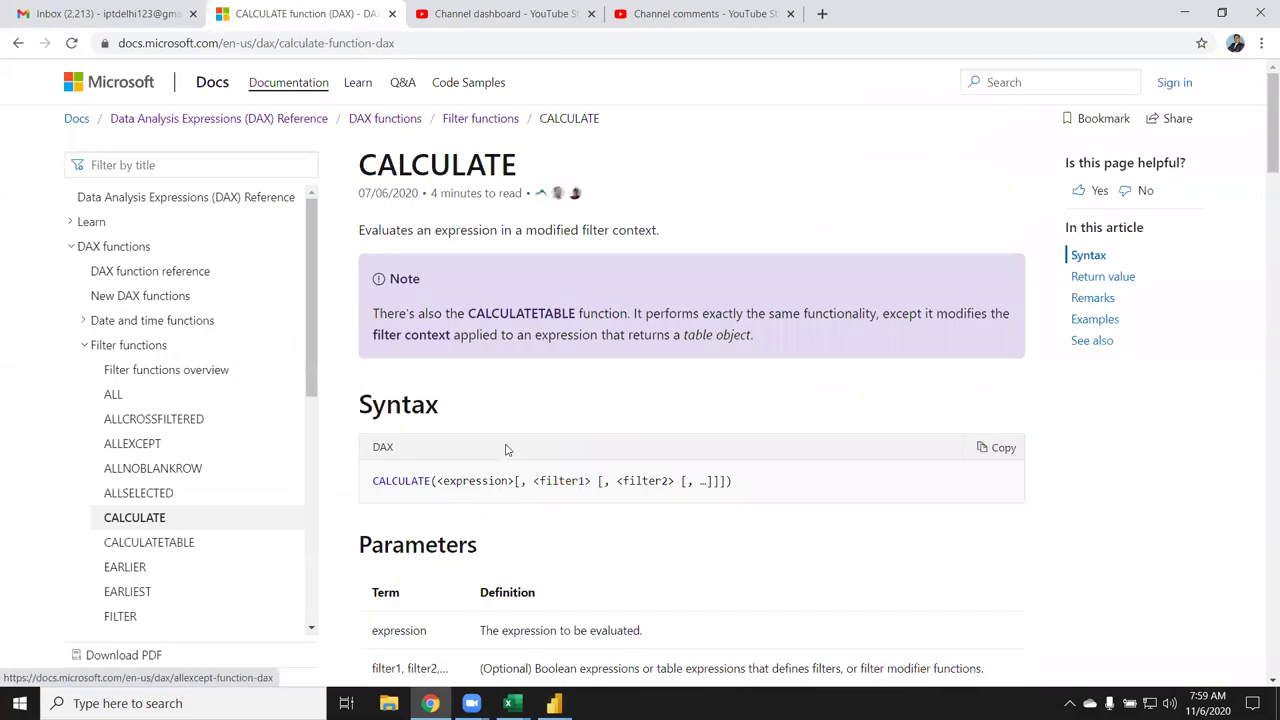
pyautogui.scroll(-5, 541, 507)
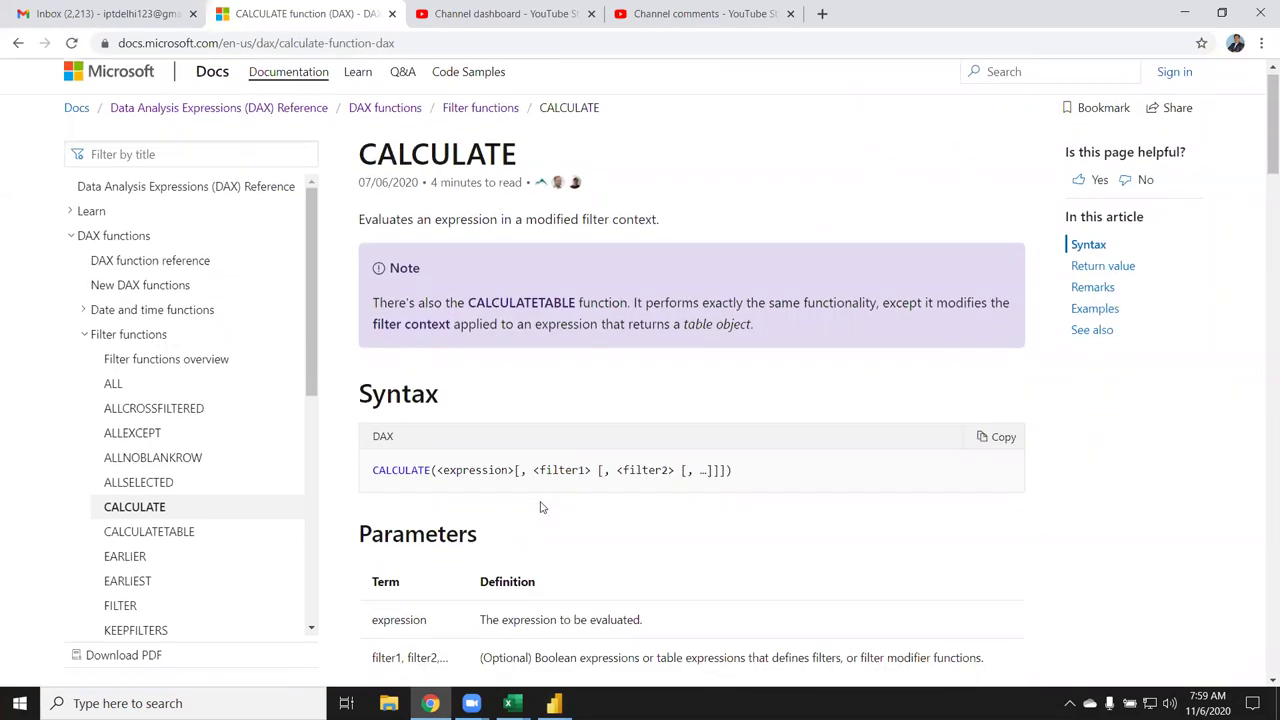
pyautogui.scroll(-4, 537, 513)
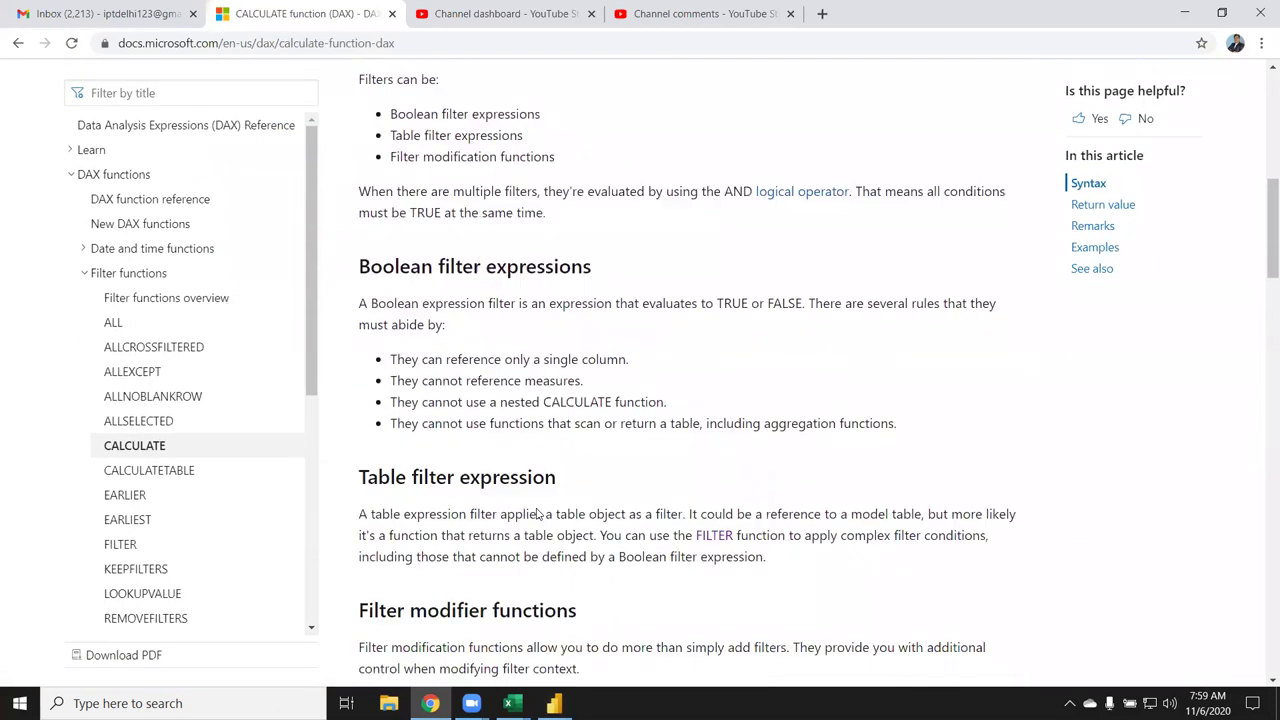
pyautogui.scroll(-1, 537, 513)
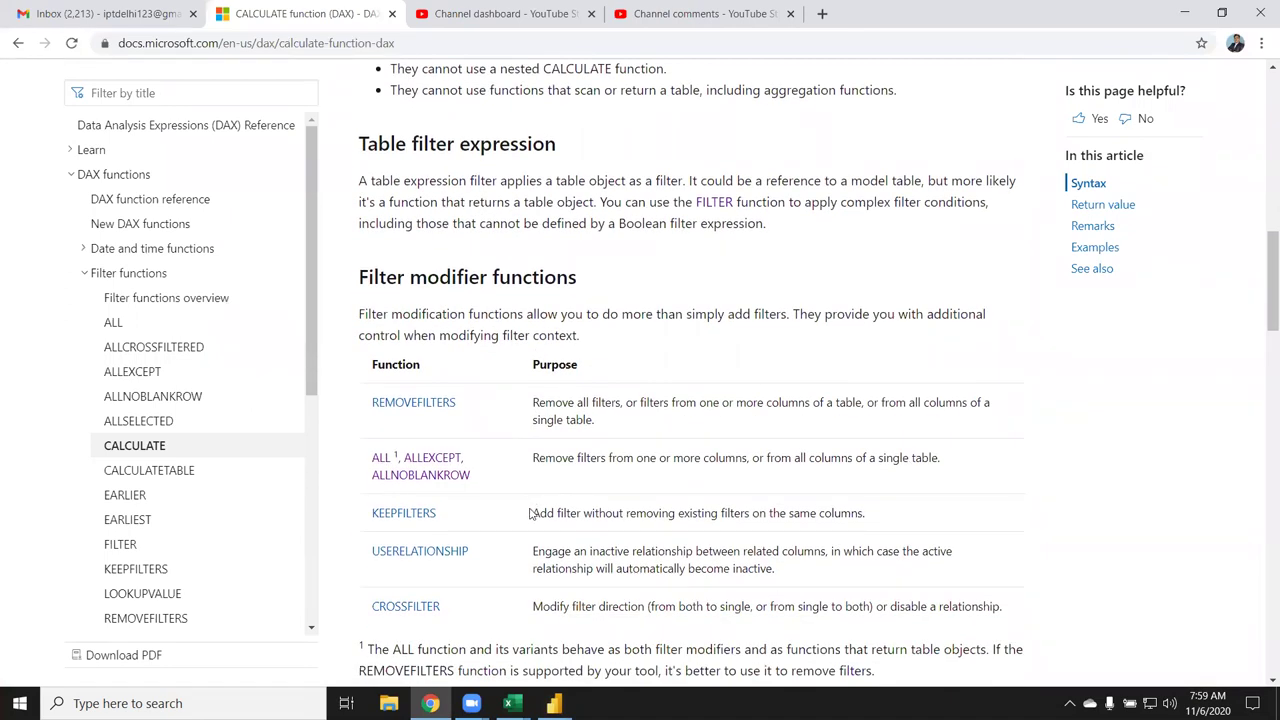
pyautogui.press('super+d')
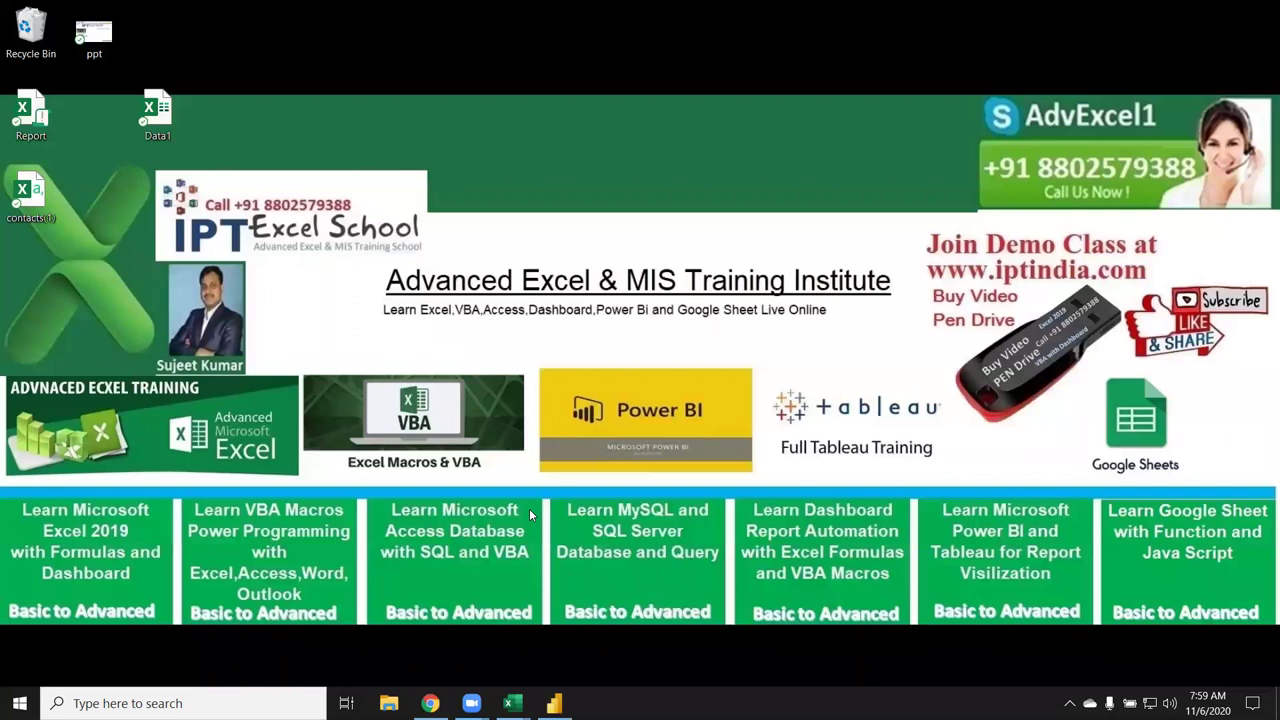